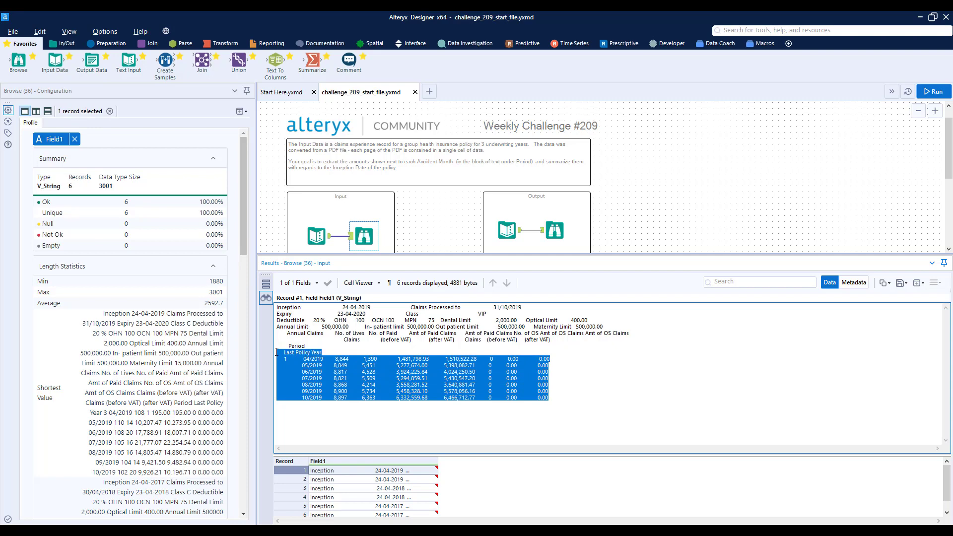
Step: Display the expected output records as a full table
click(432, 236)
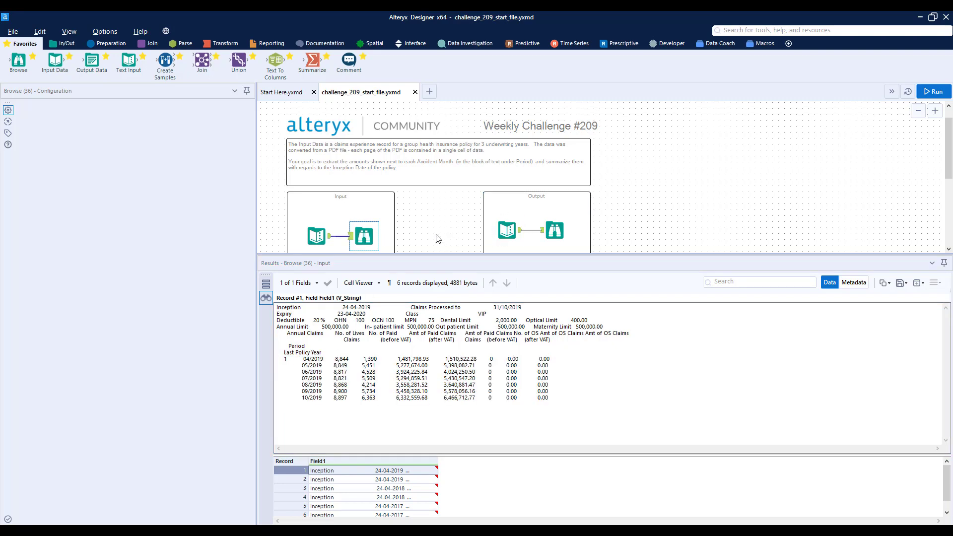
scroll(424, 232, down, 1)
click(370, 224)
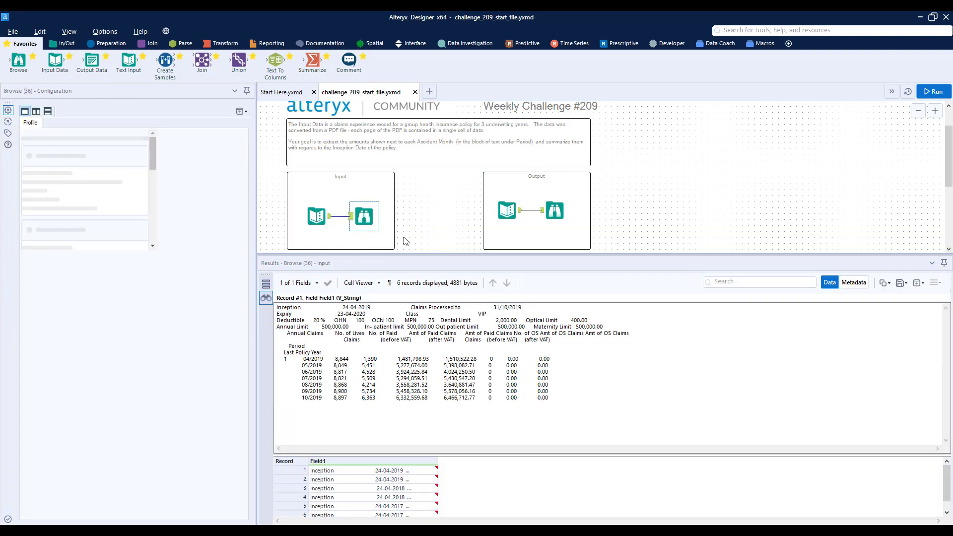
click(556, 213)
click(362, 283)
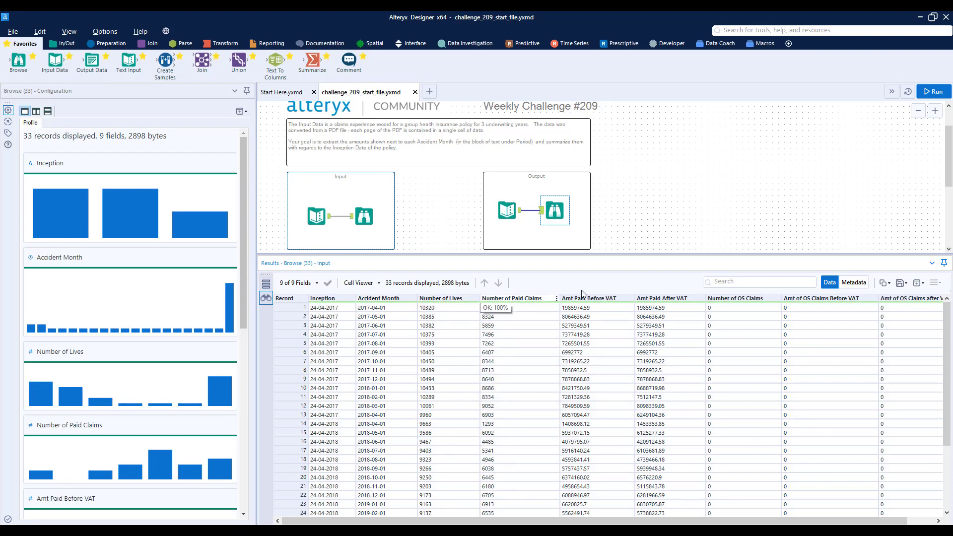
Step: Compare the inception date and monthly period rows of the first input record with the expected output table
click(364, 217)
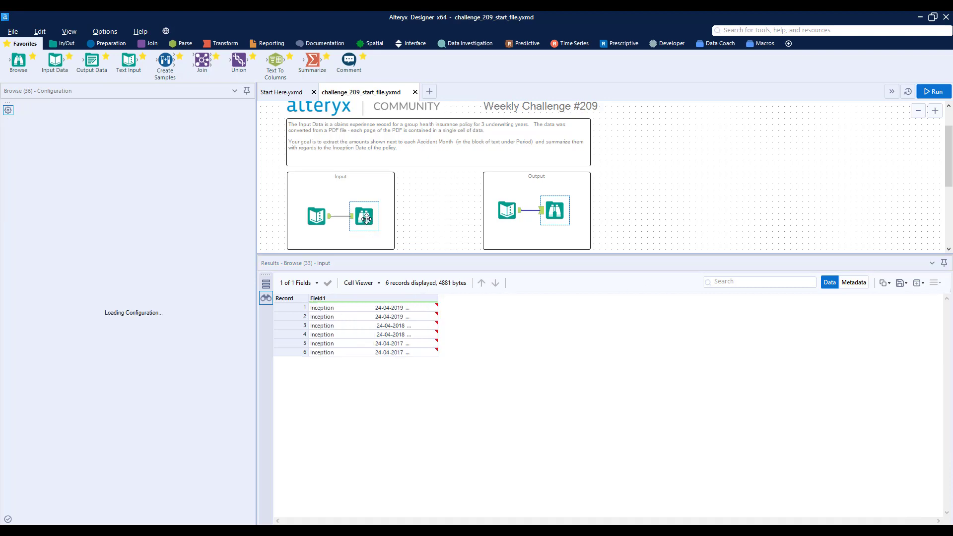
click(365, 309)
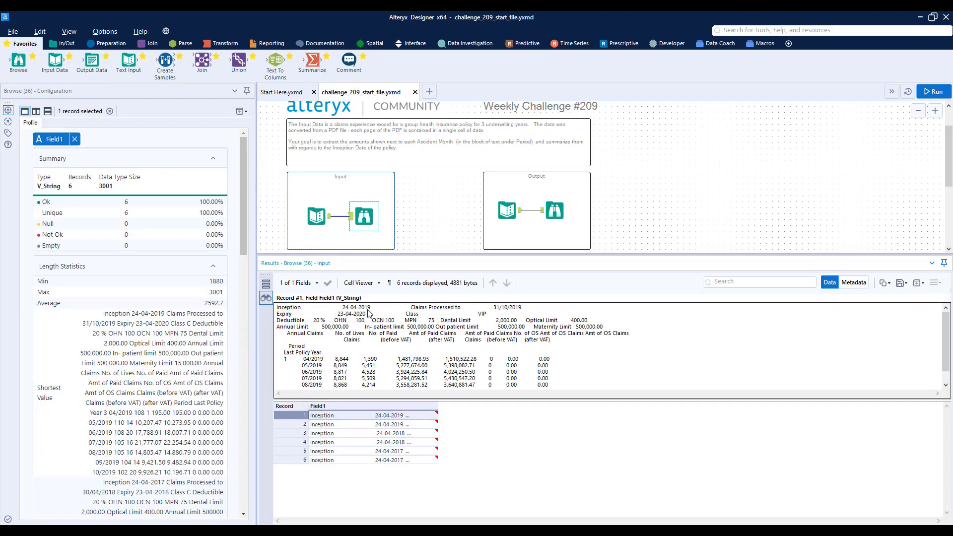
drag(413, 400, 419, 446)
drag(277, 308, 373, 308)
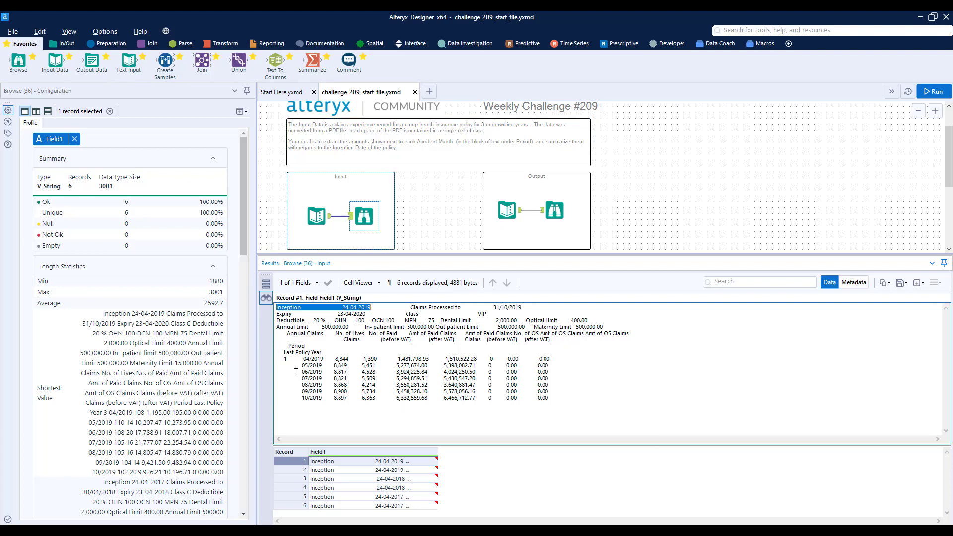
drag(303, 359, 324, 398)
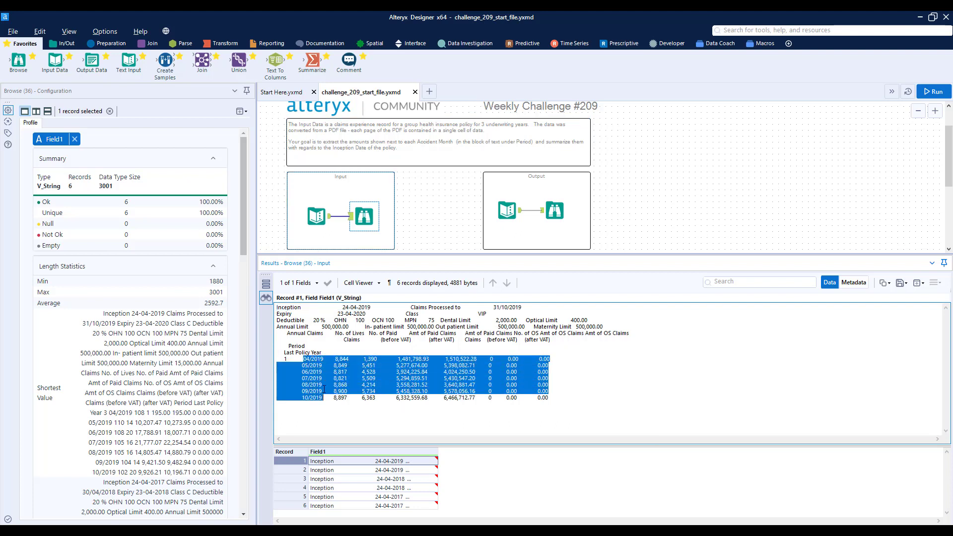
click(317, 366)
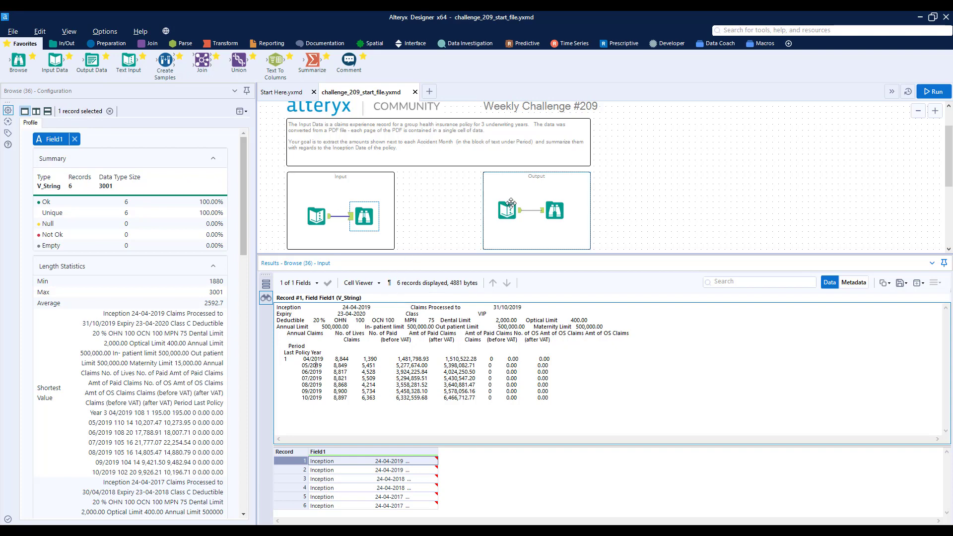
click(554, 211)
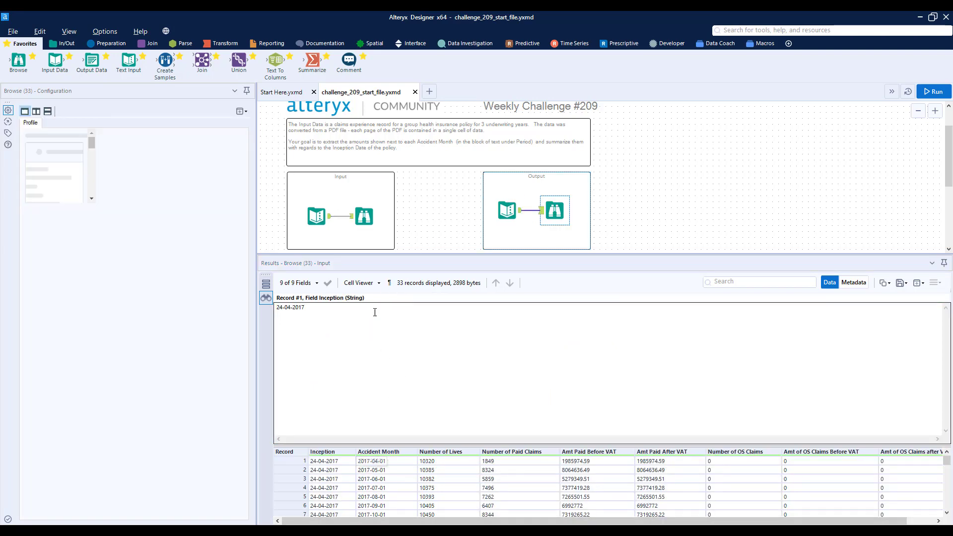
click(378, 283)
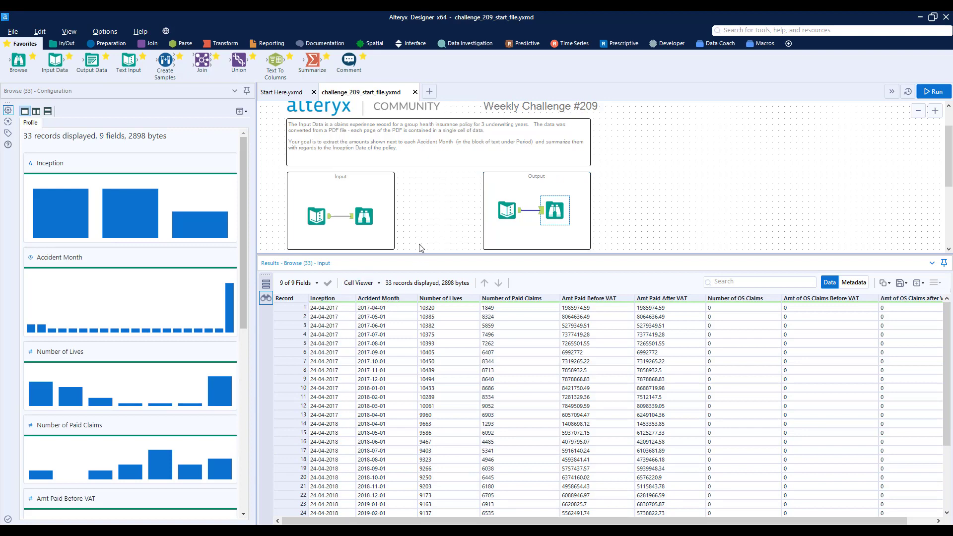
Step: Add a Record ID tool below the input container and connect it to the input data
scroll(419, 217, down, 3)
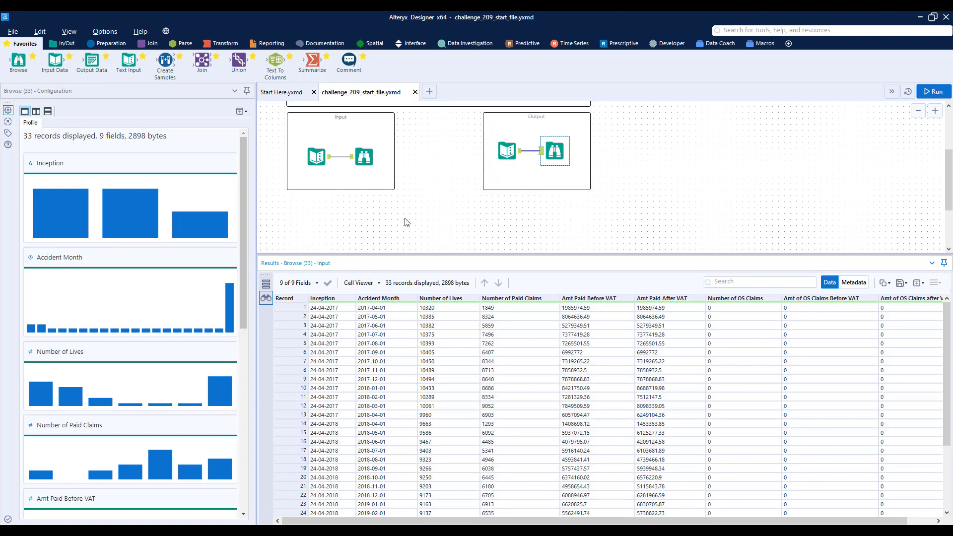
scroll(407, 222, down, 1)
click(101, 46)
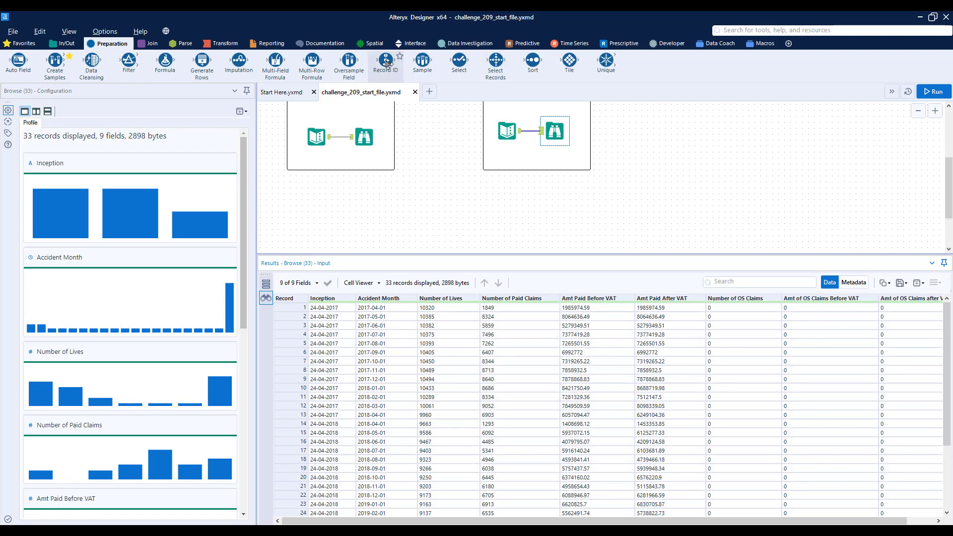
drag(387, 63, 370, 190)
drag(330, 138, 357, 190)
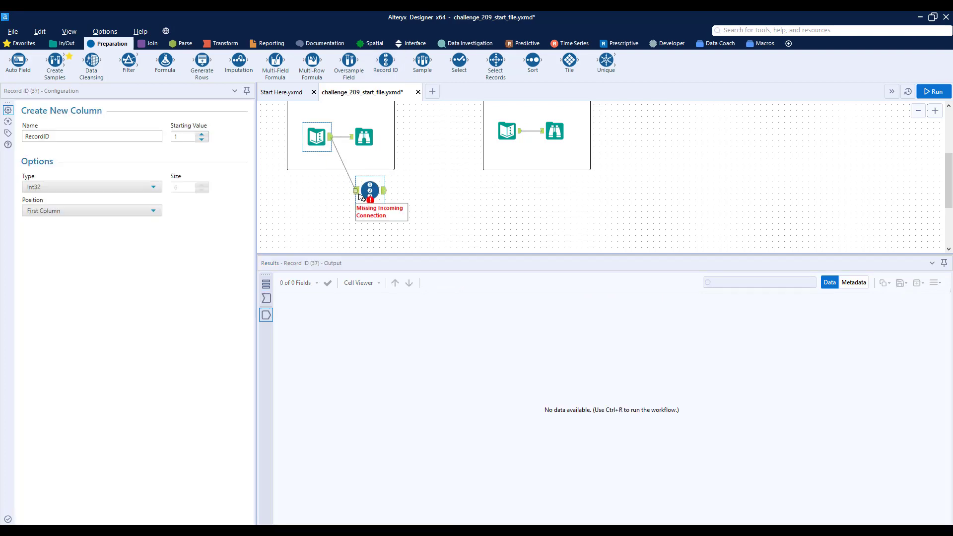
click(278, 130)
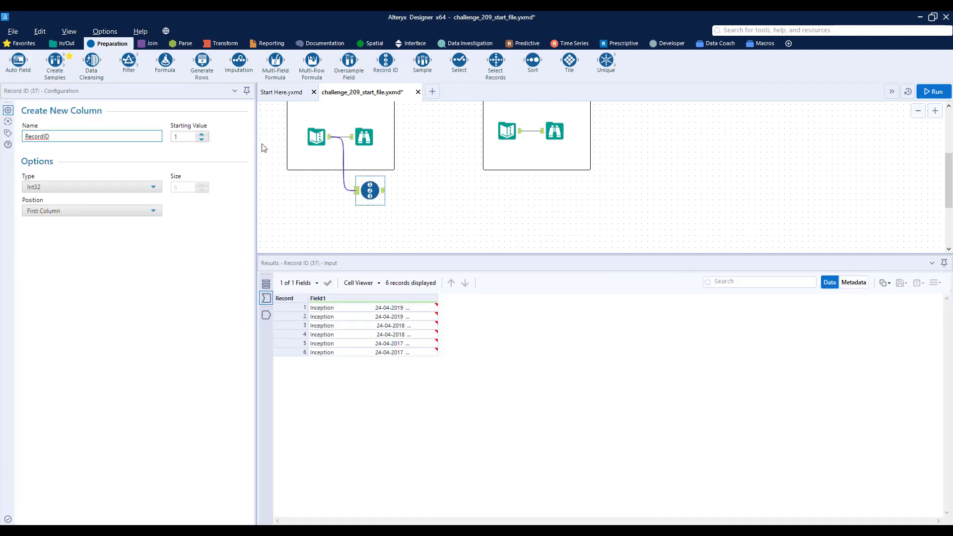
Step: Attach a Browse tool to the Record ID output and run the workflow
click(59, 48)
drag(20, 60, 484, 191)
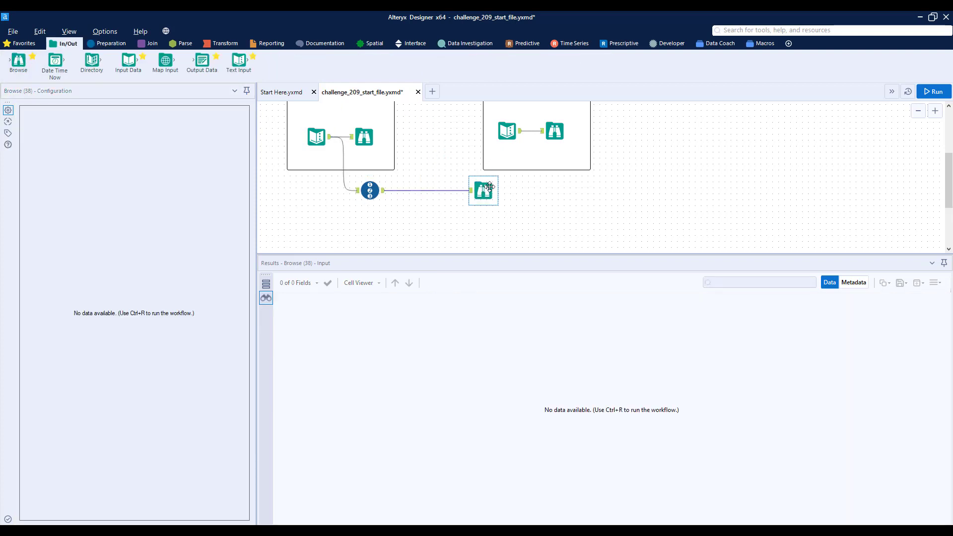
click(933, 92)
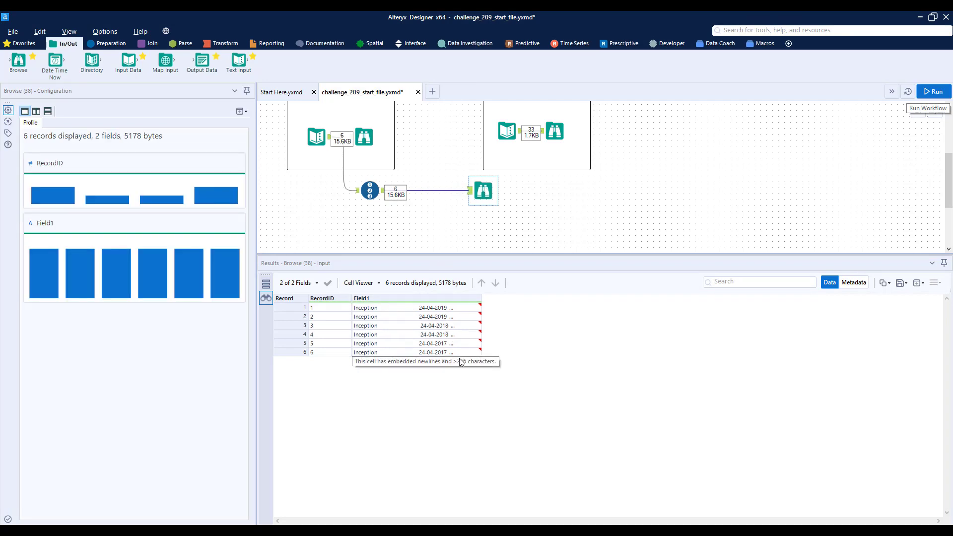
click(95, 35)
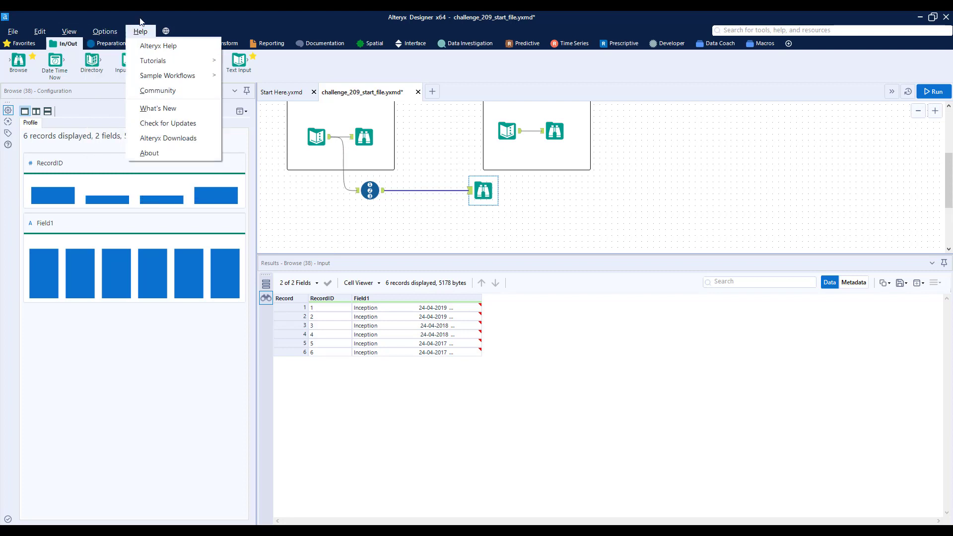
click(219, 16)
click(125, 45)
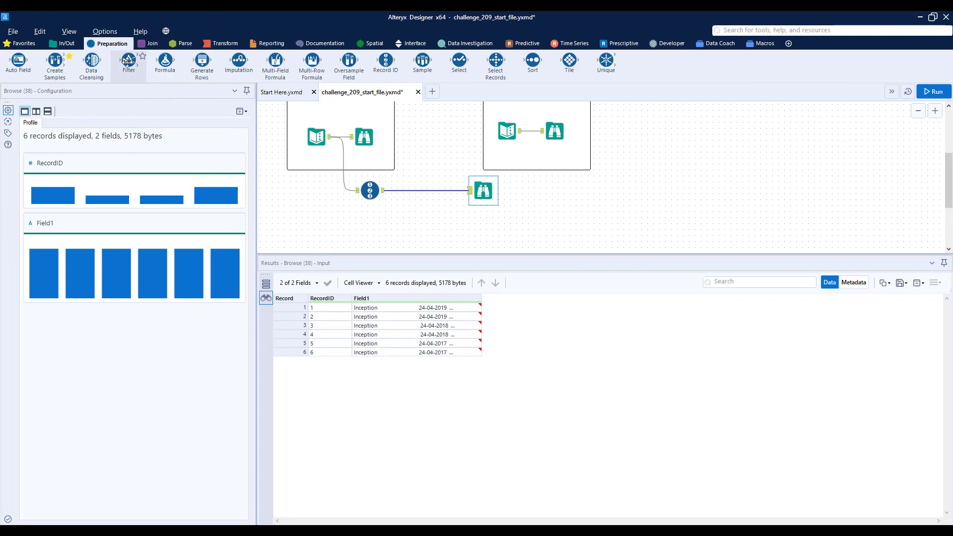
drag(127, 60, 415, 193)
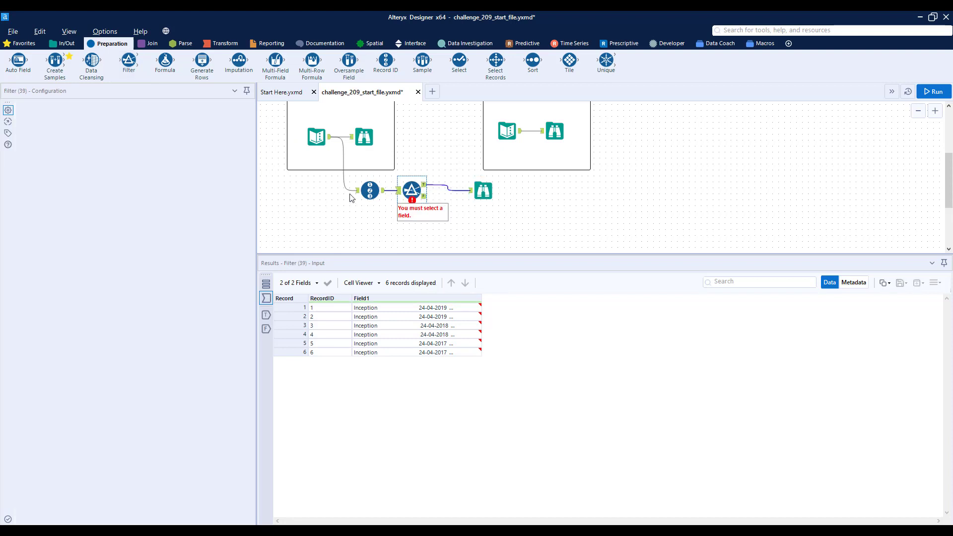
key(Delete)
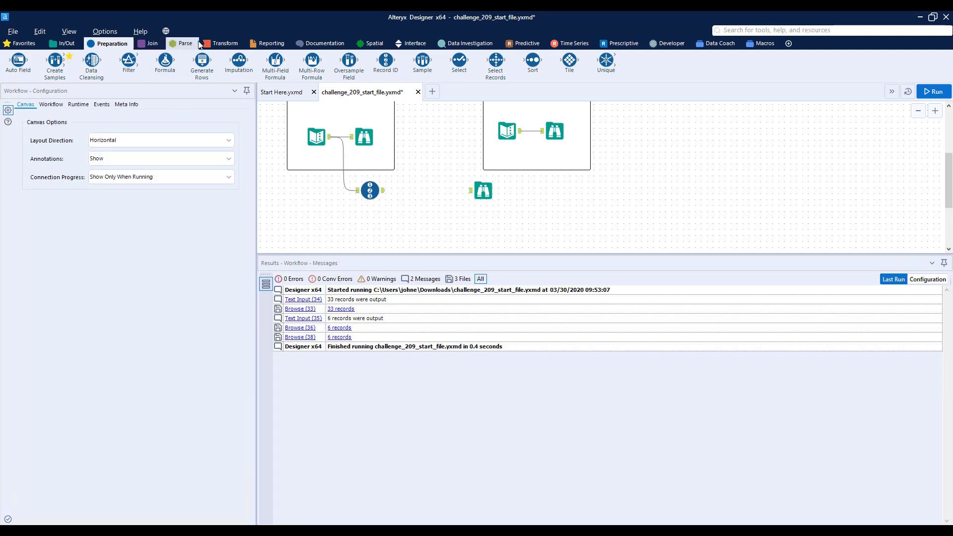
Step: Insert a Text To Columns tool between Record ID and Browse, splitting Field1 to rows at line breaks, and run the workflow
click(183, 44)
drag(93, 63, 423, 196)
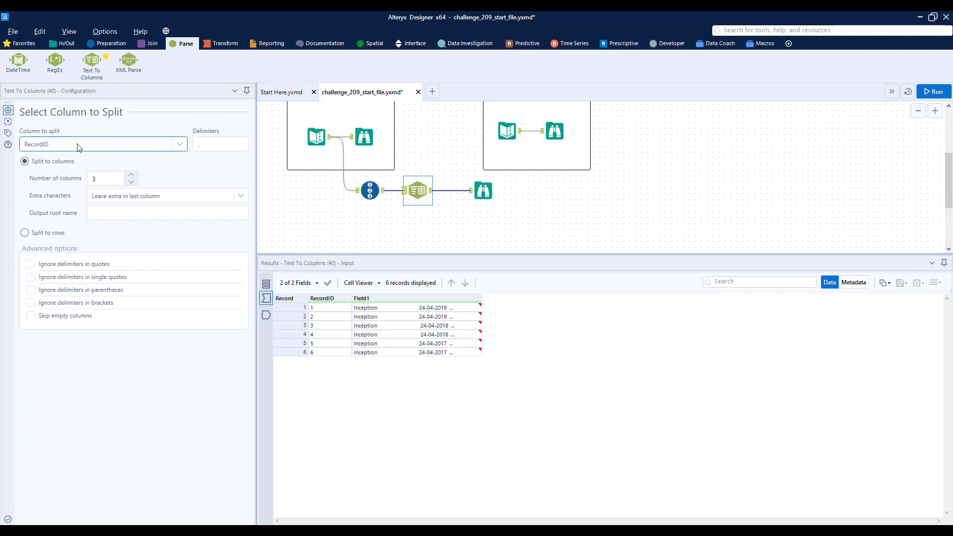
click(77, 147)
click(75, 167)
key(Tab)
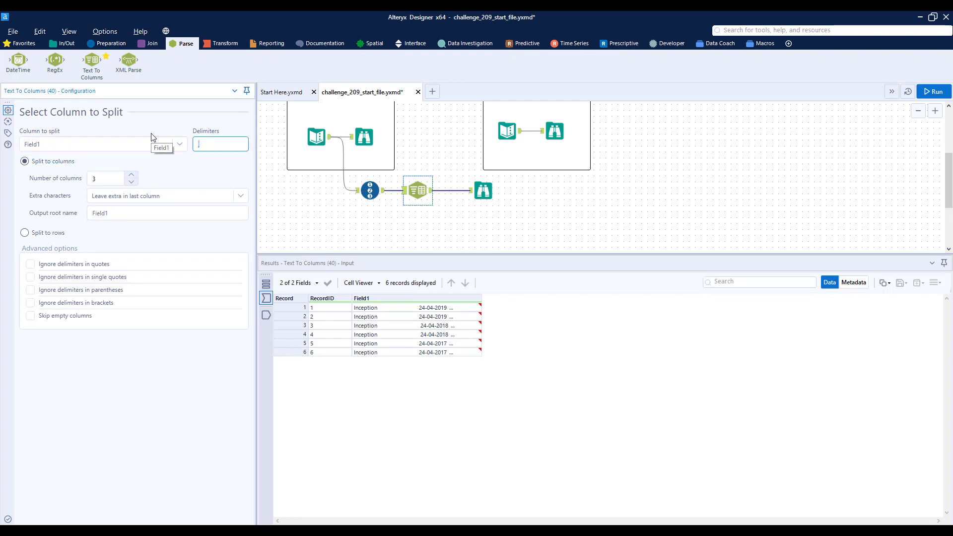
click(53, 233)
click(936, 97)
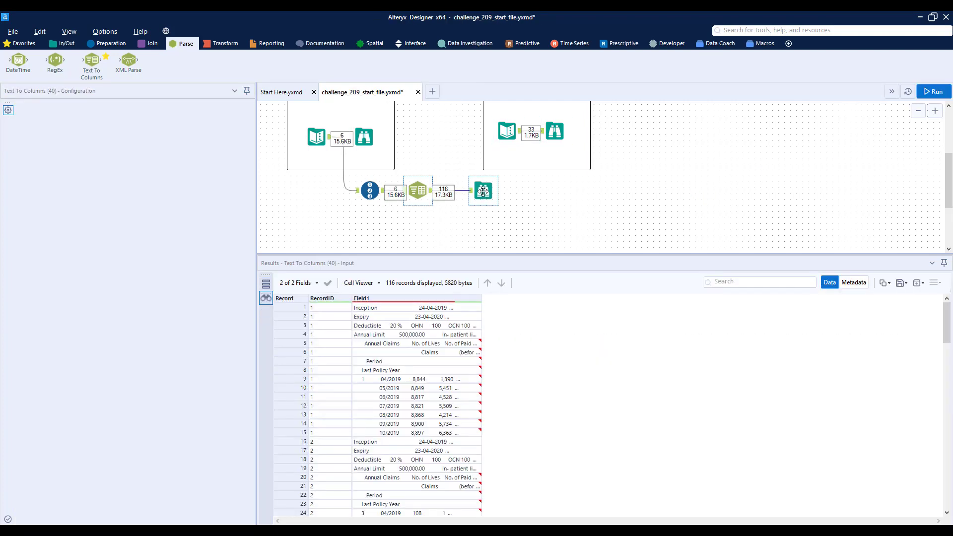
Step: Move the Browse tool farther along the row and insert a Filter tool after Text To Columns
click(483, 191)
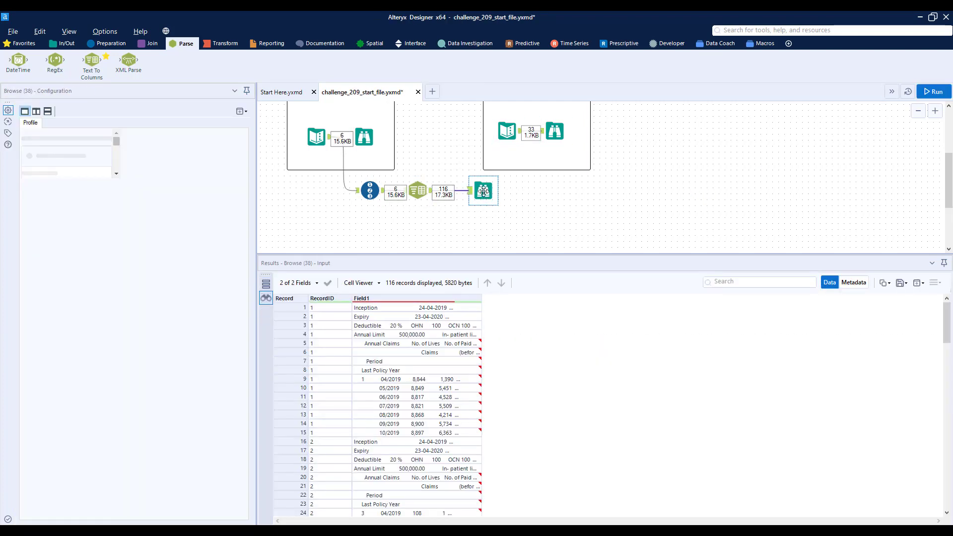
drag(483, 191, 584, 191)
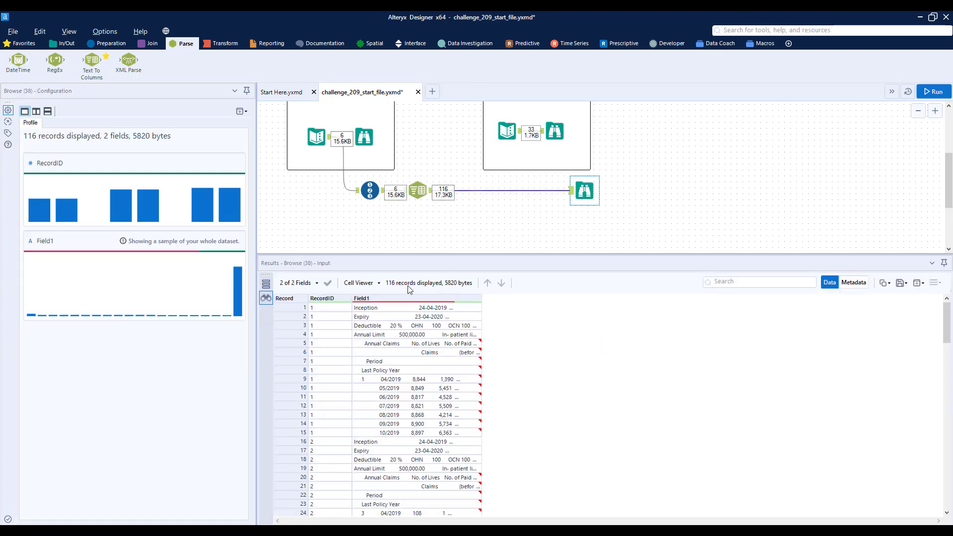
click(390, 309)
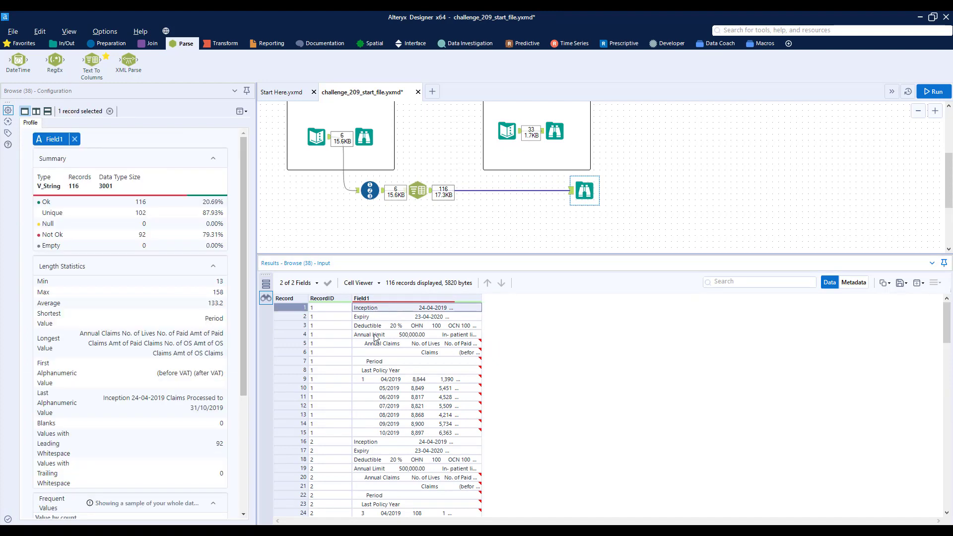
click(104, 45)
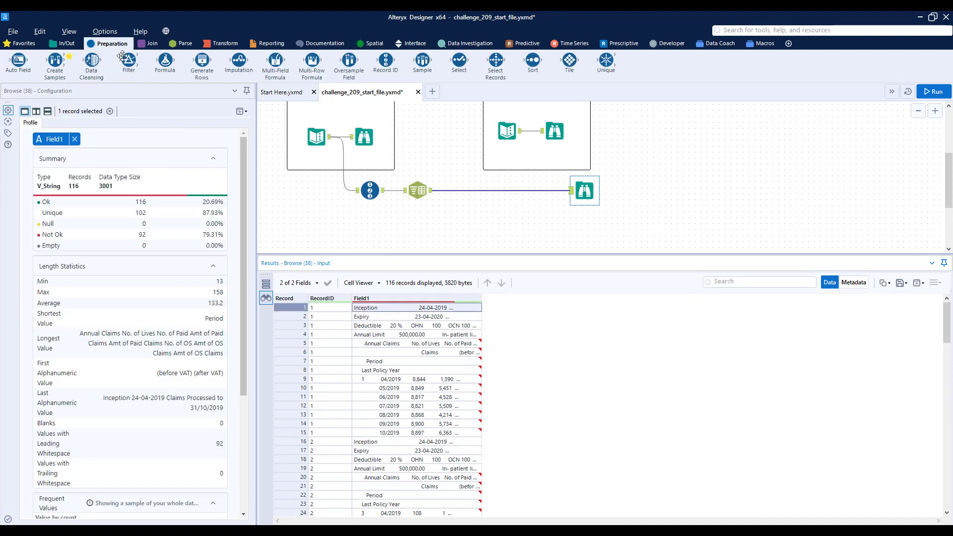
drag(129, 61, 469, 191)
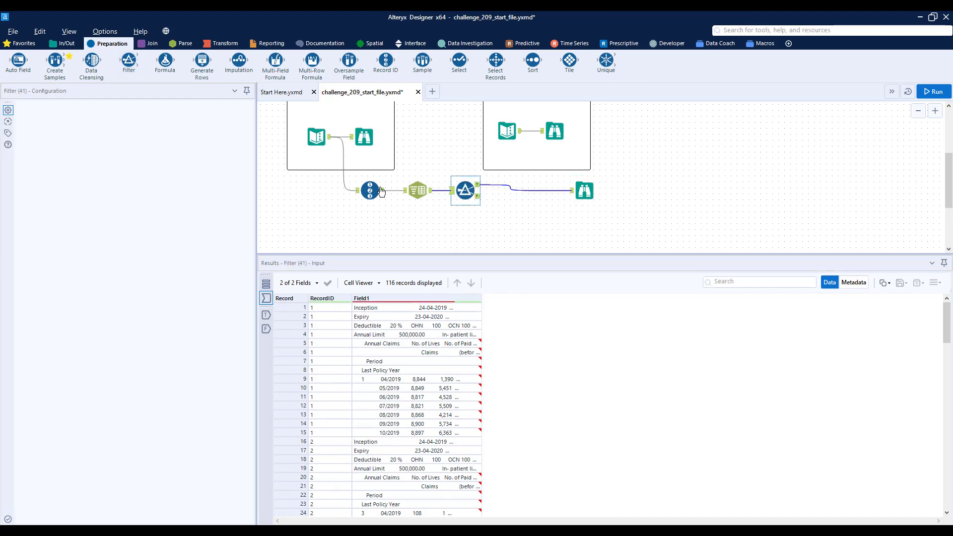
Step: Set the basic filter to Field1 Contains Inception, run the workflow and inspect the date in the first filtered record
click(58, 147)
click(60, 170)
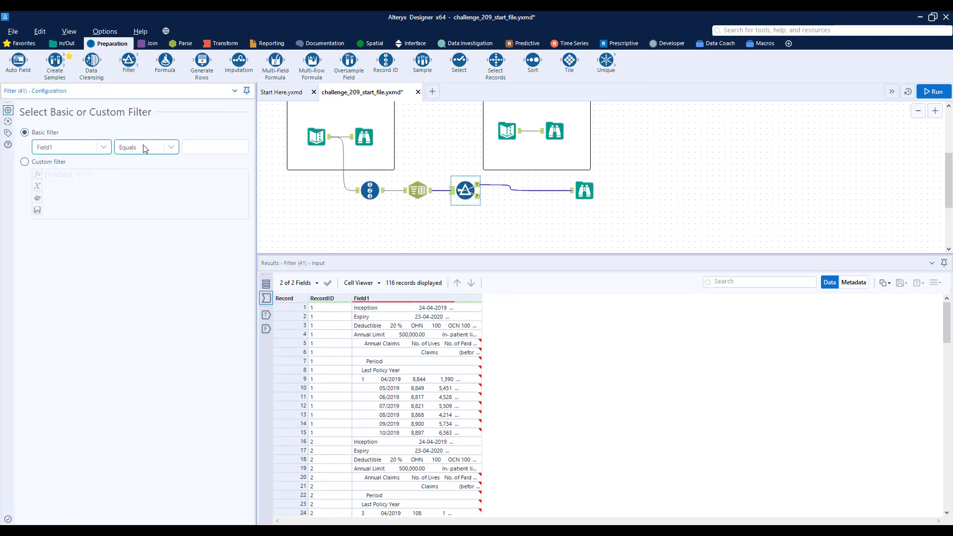
click(143, 147)
click(142, 201)
click(217, 147)
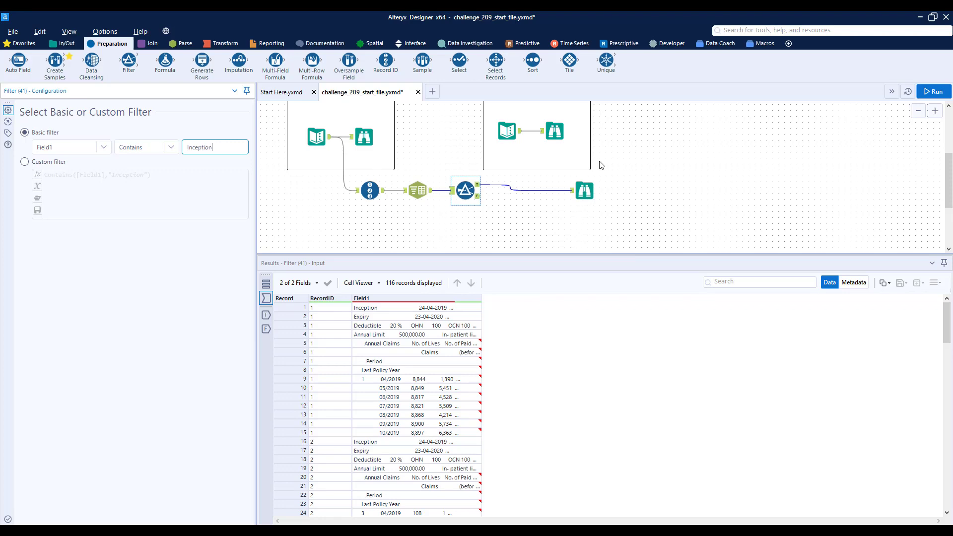
text(Inception)
key(ctrl+r)
click(585, 190)
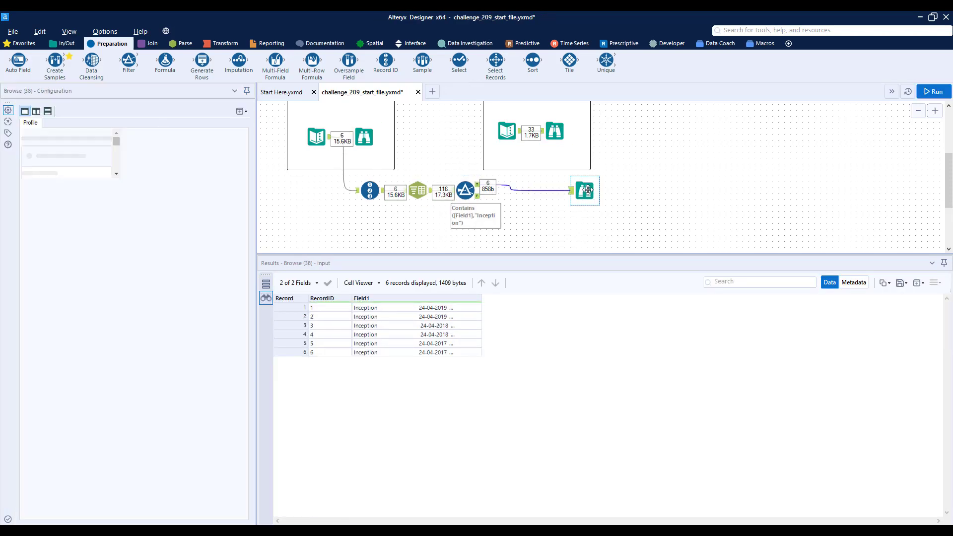
click(477, 308)
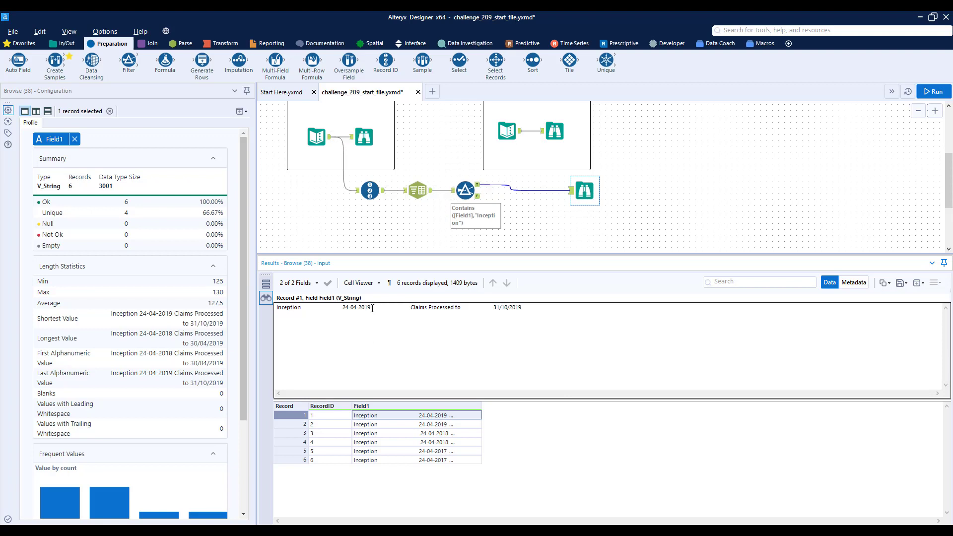
drag(373, 308, 349, 304)
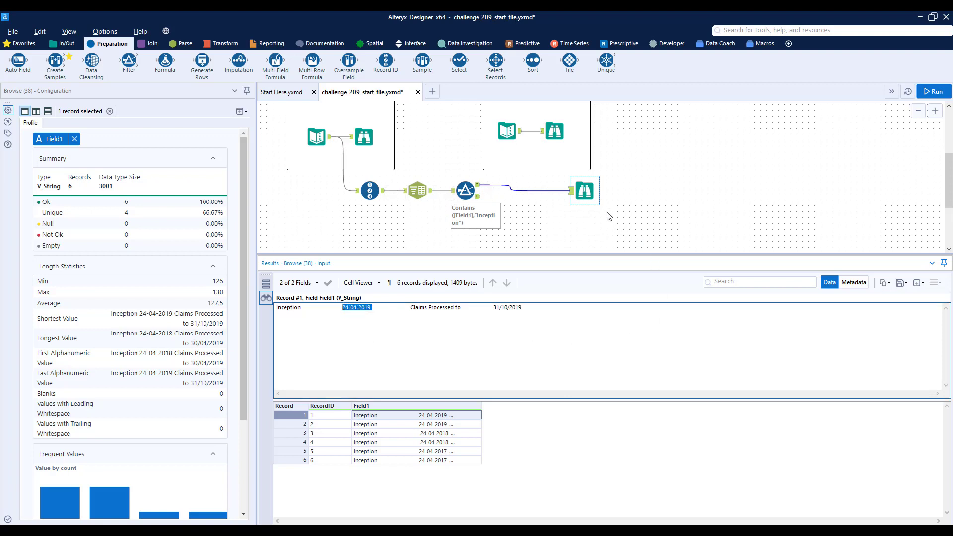
Step: Shift the Browse tool to make room and insert a RegEx tool on the Filter's true output
drag(585, 191, 615, 191)
click(186, 43)
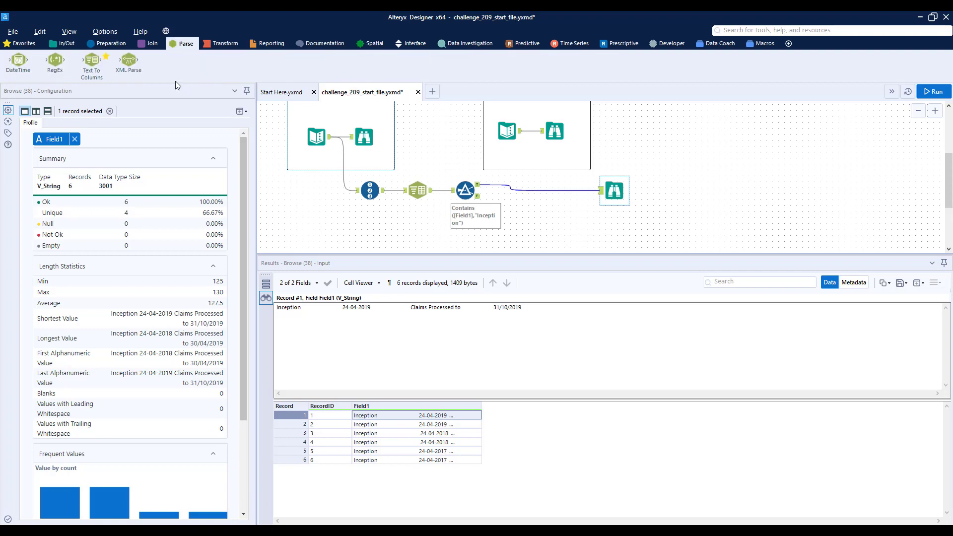
drag(55, 60, 519, 191)
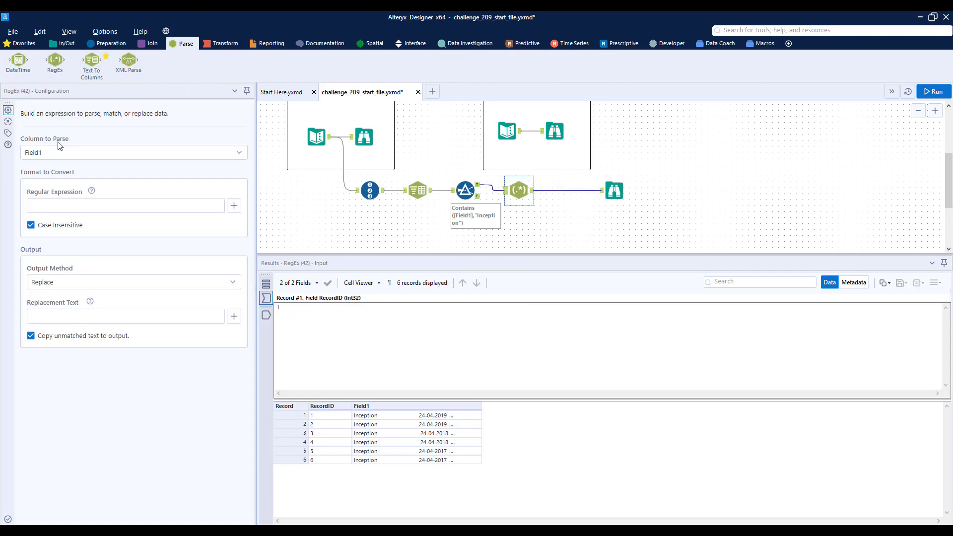
Step: Set the RegEx tool to parse Field1 with (\d{2}-\d{2}-\d{4}) into a column named Inception, and run the workflow to check the output
click(60, 153)
click(68, 206)
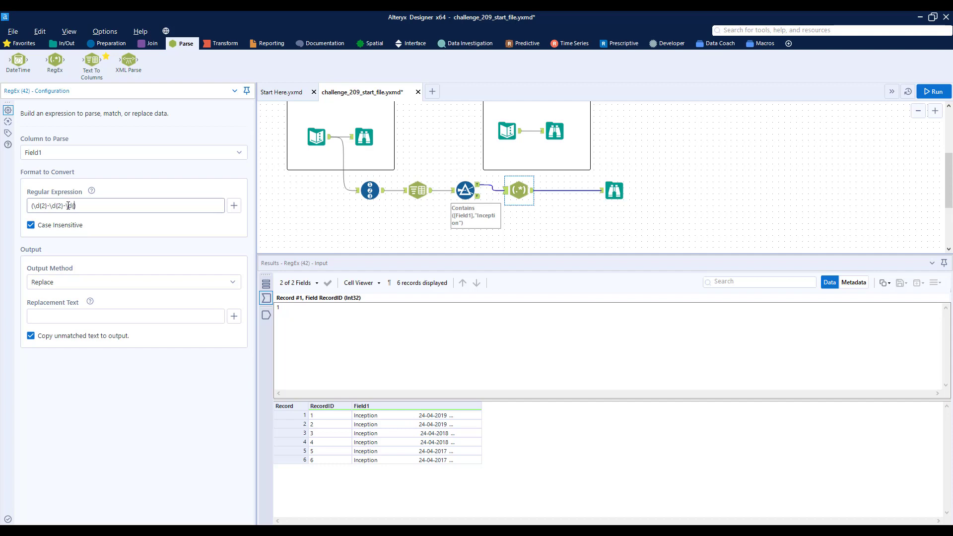
click(83, 281)
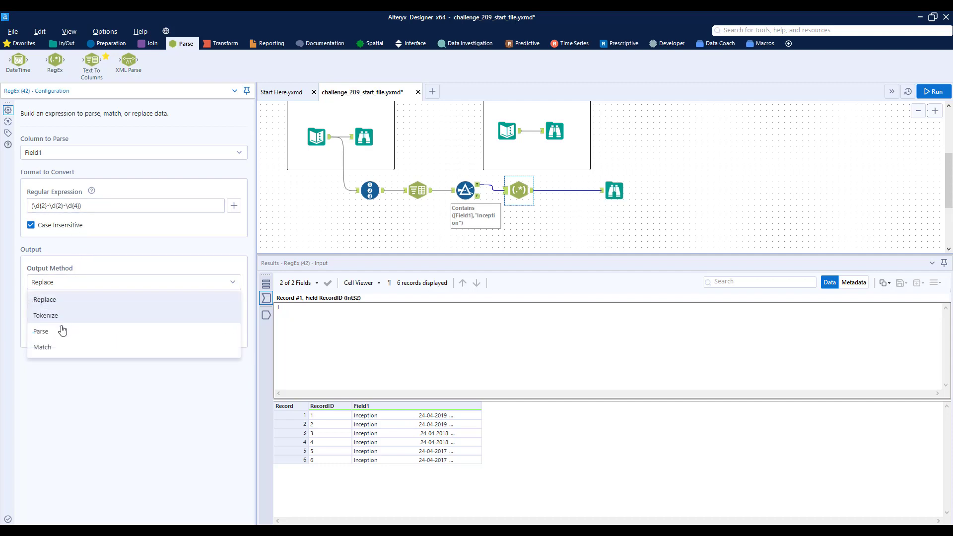
click(62, 330)
click(59, 331)
click(54, 330)
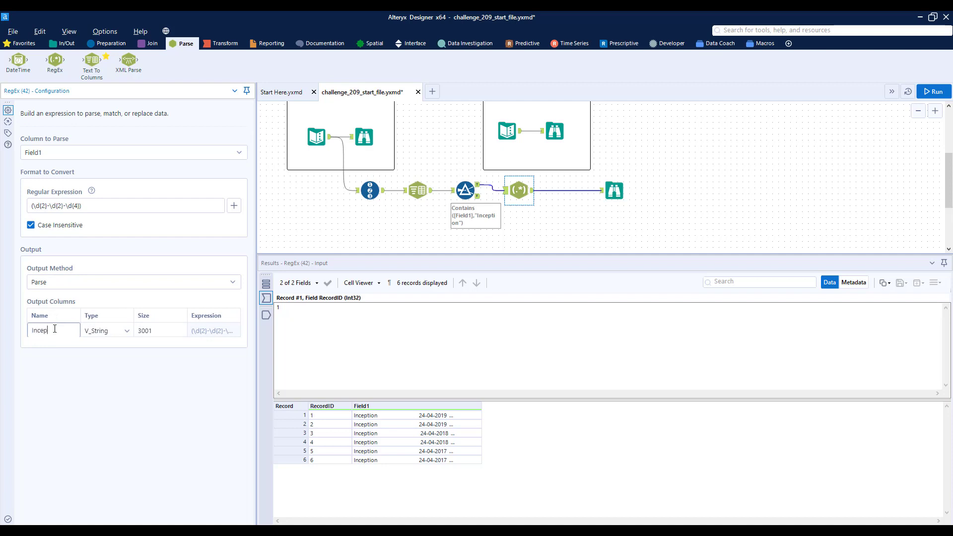
click(638, 176)
key(ctrl+r)
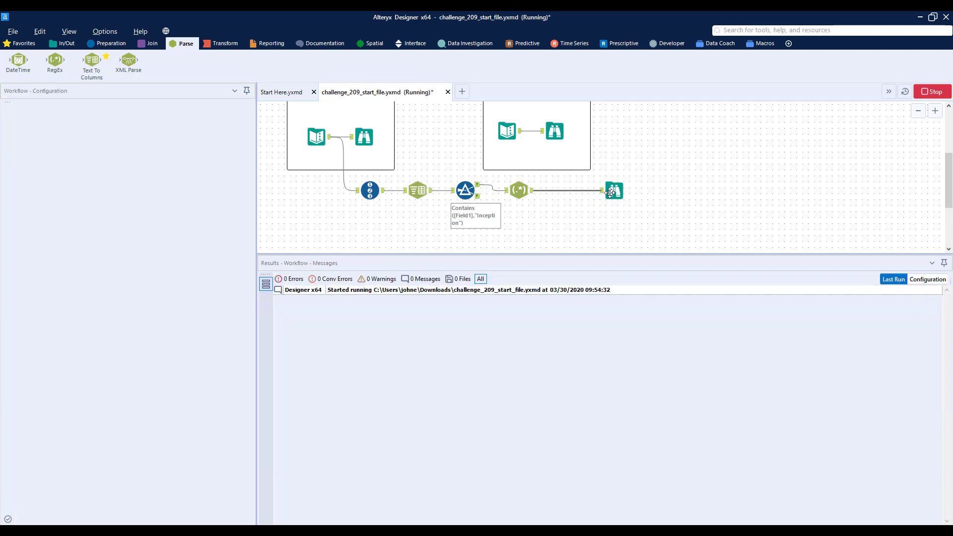
click(616, 190)
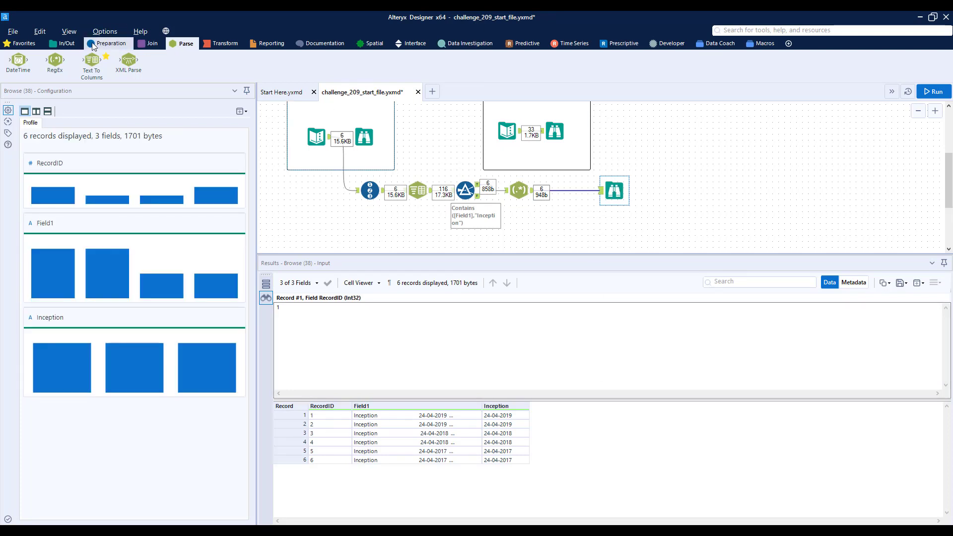
Step: Insert a Select tool before Browse that drops Field1 and keeps RecordID and Inception, and run the workflow
click(108, 43)
drag(460, 60, 560, 190)
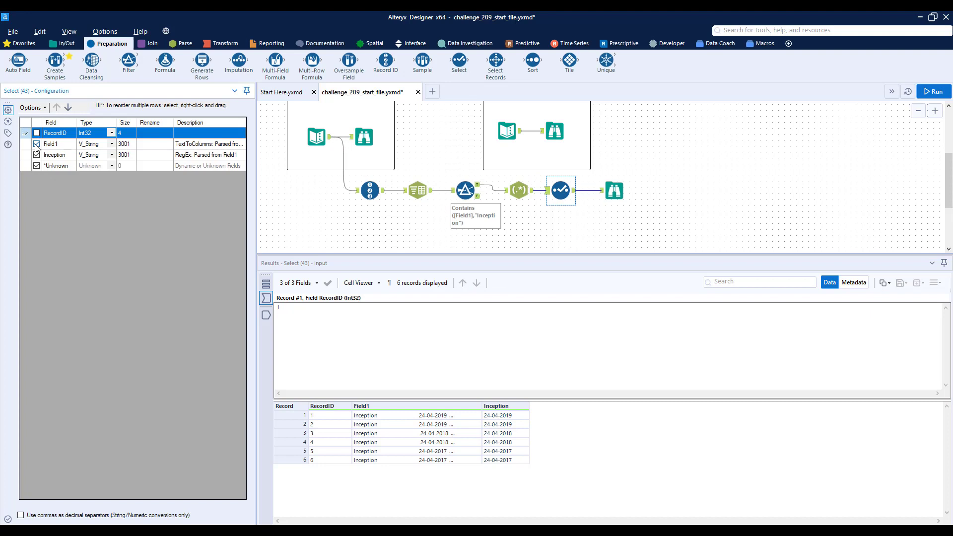
click(37, 137)
click(36, 133)
click(934, 92)
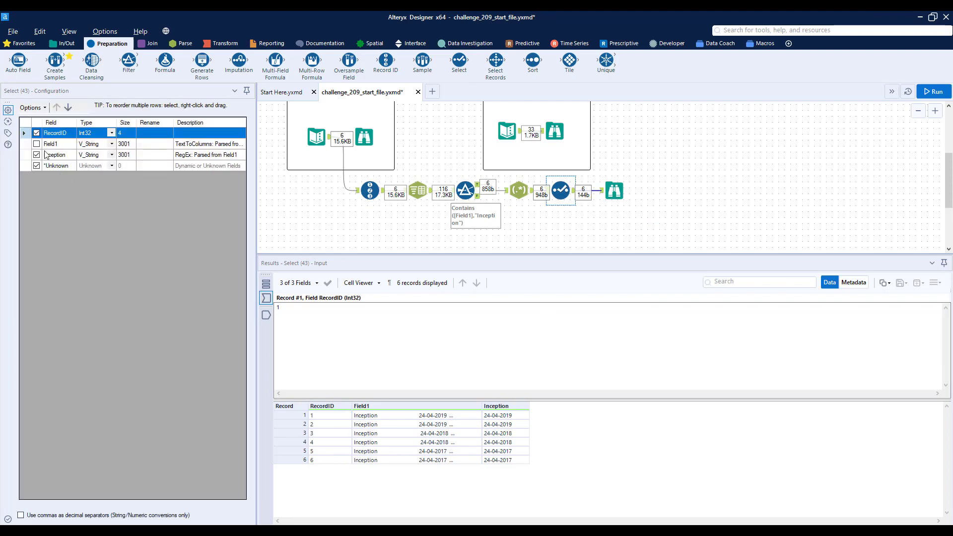
click(614, 191)
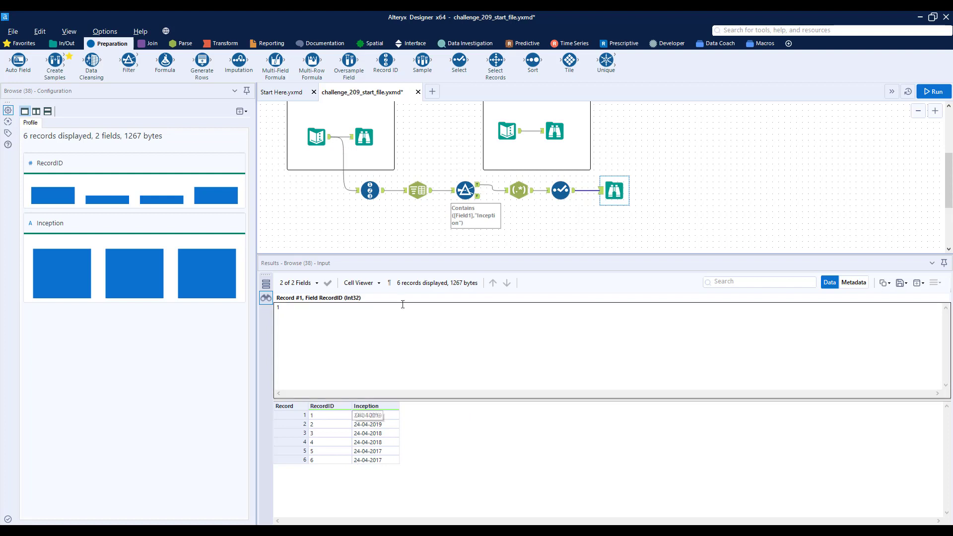
Step: Inspect the monthly claims rows in the Inception Filter's false output and attach a RegEx tool to that output
click(479, 198)
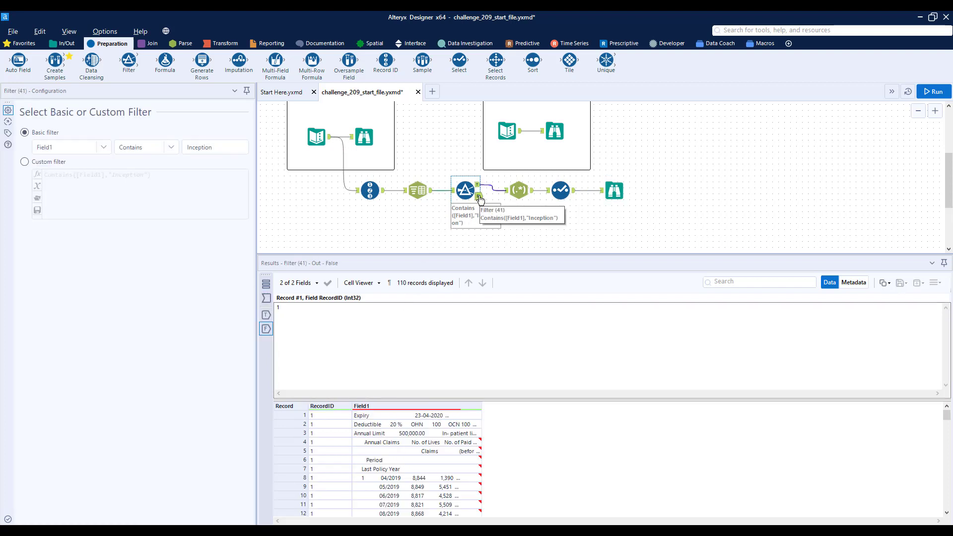
double_click(482, 406)
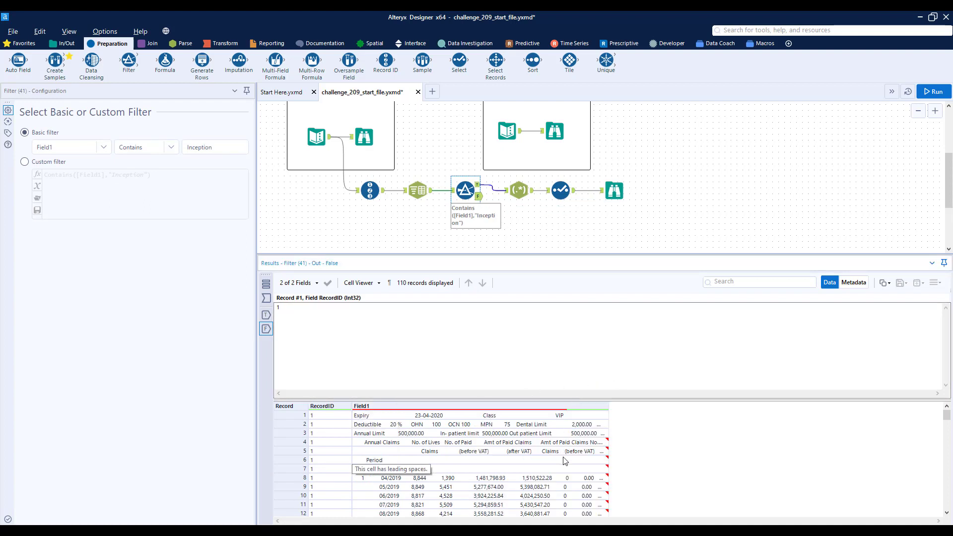
scroll(565, 461, down, 2)
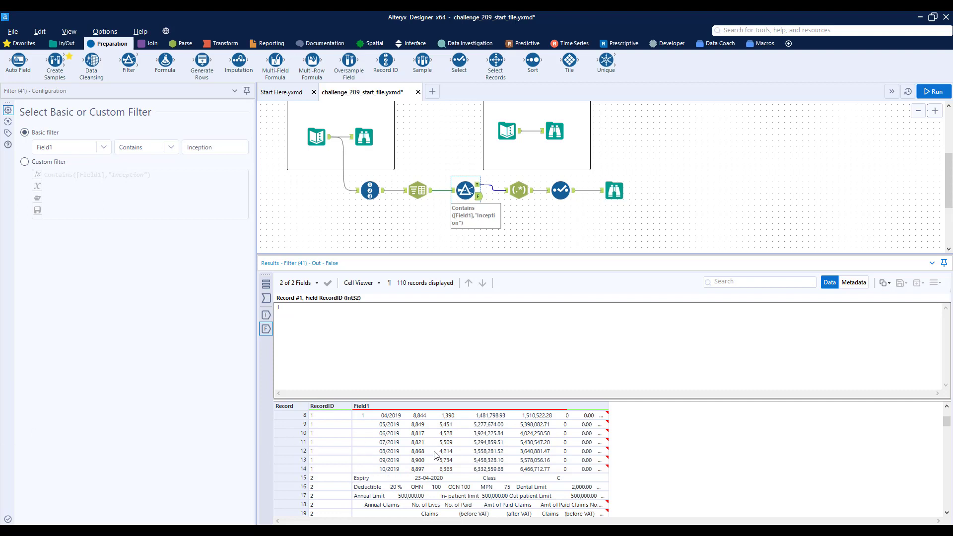
drag(406, 469, 407, 420)
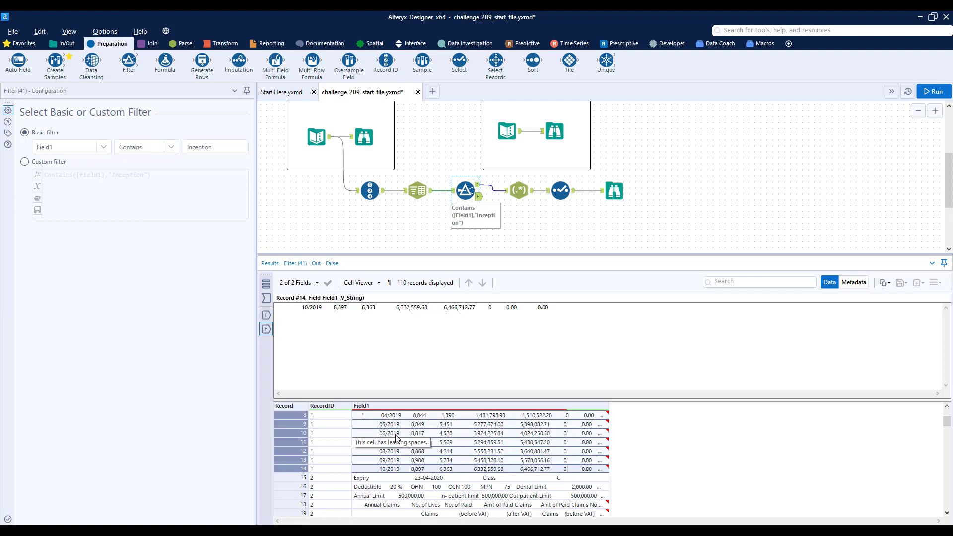
scroll(396, 439, up, 1)
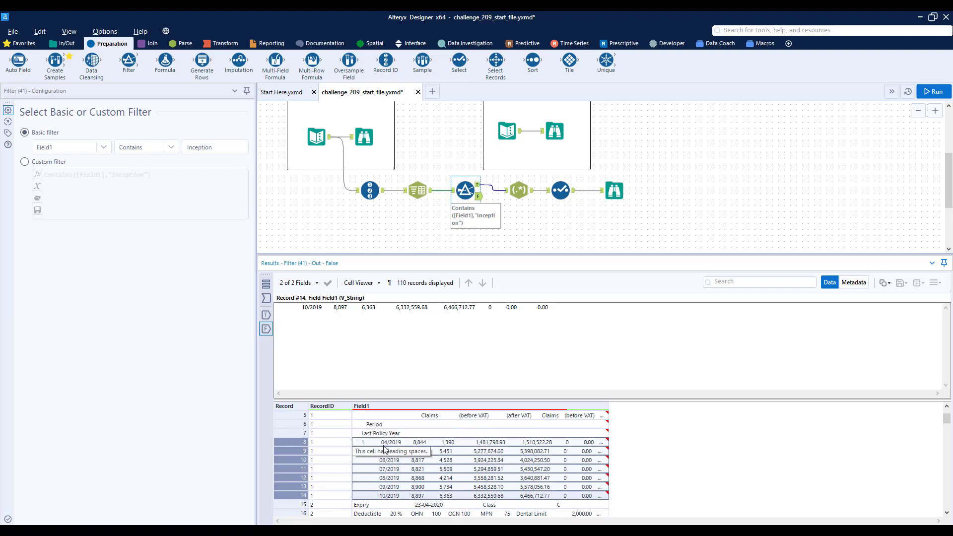
click(183, 44)
drag(55, 60, 518, 226)
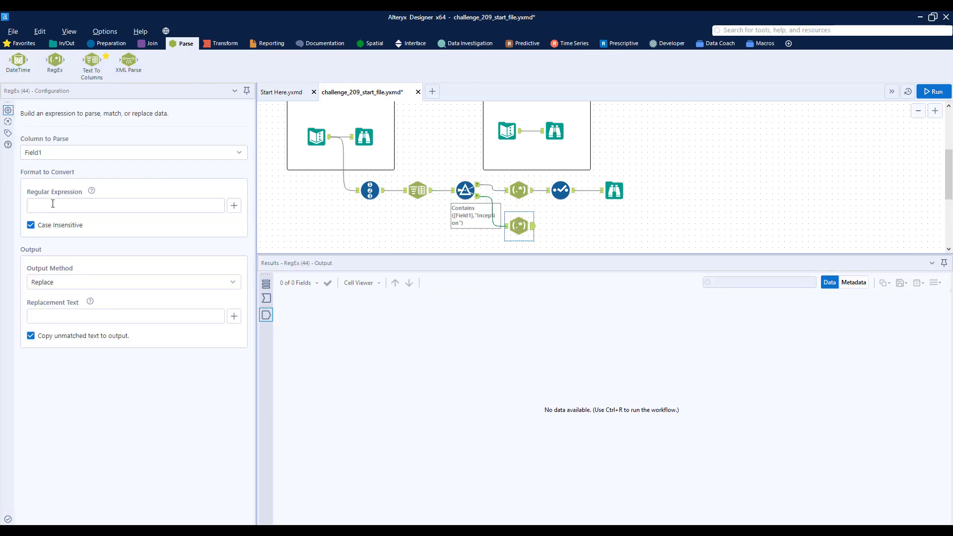
Step: Configure the new RegEx tool on Field1 with the expression (\d{2}/\d{4}) and the Match output method
click(54, 205)
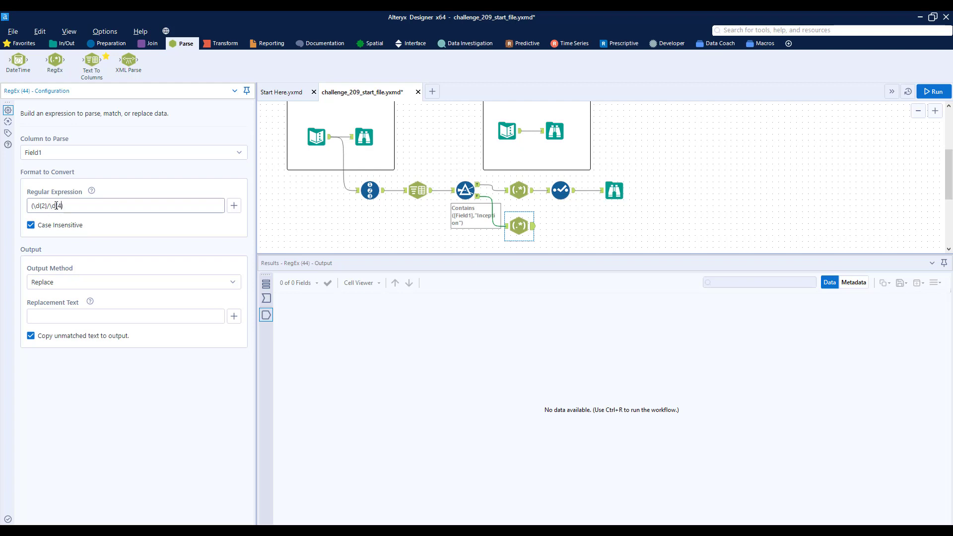
click(63, 283)
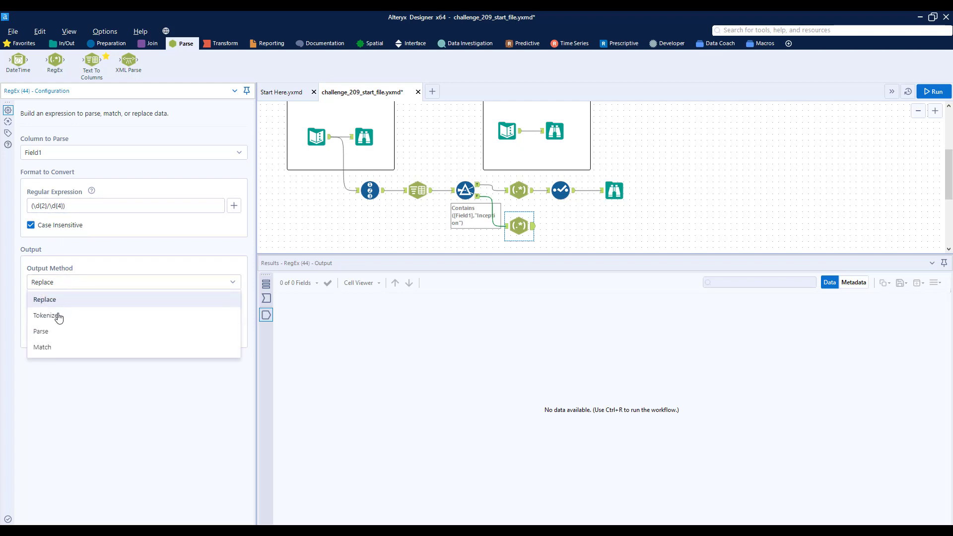
click(60, 333)
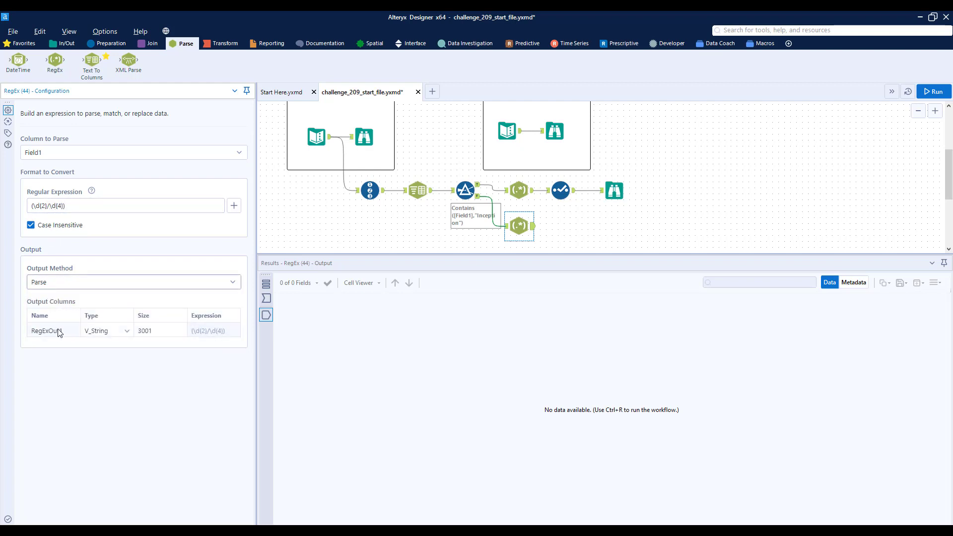
click(74, 289)
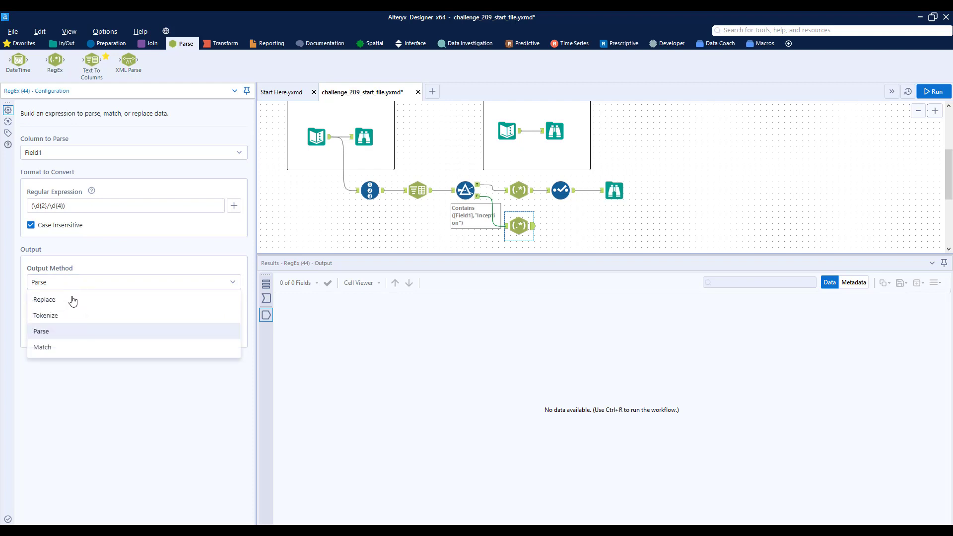
click(55, 348)
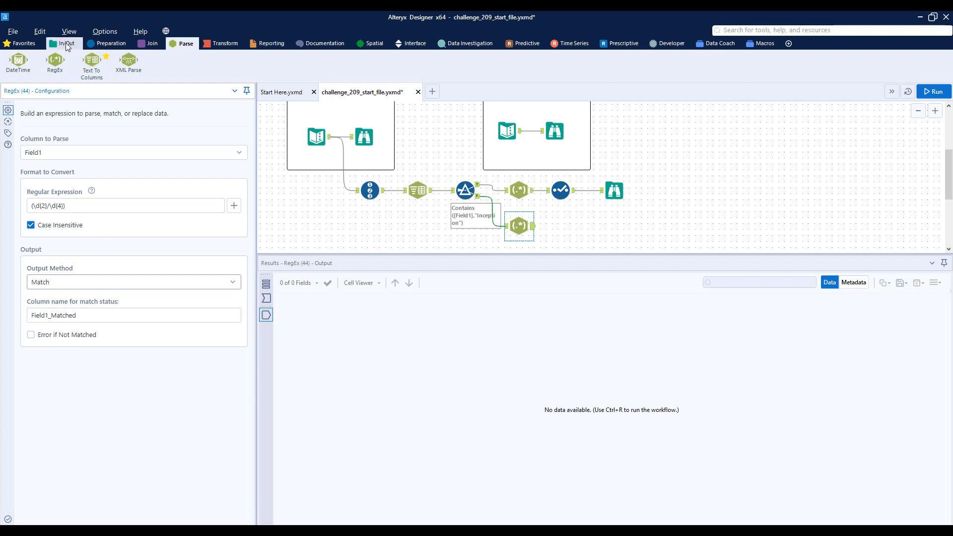
Step: Add a Browse tool after the lower RegEx tool and run the workflow
click(66, 43)
drag(29, 60, 615, 227)
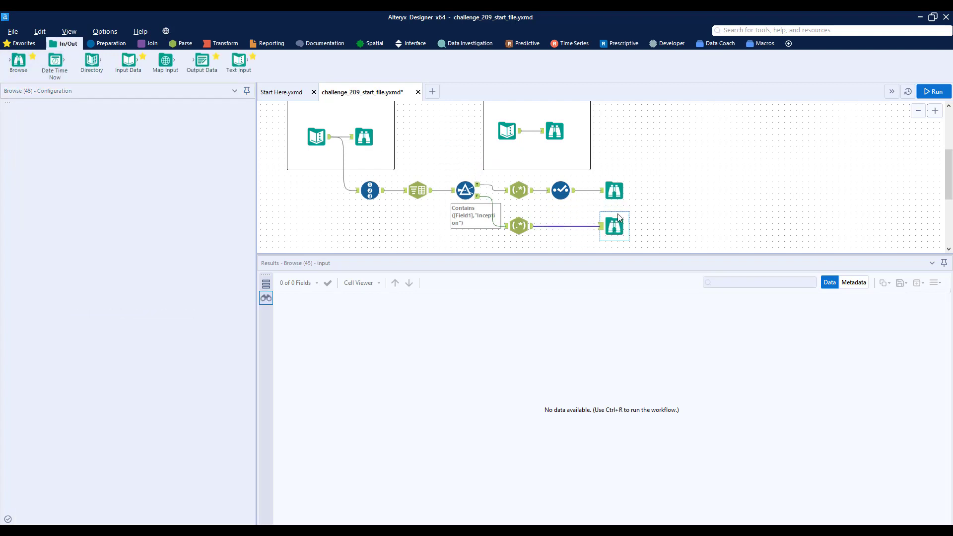
key(ctrl+r)
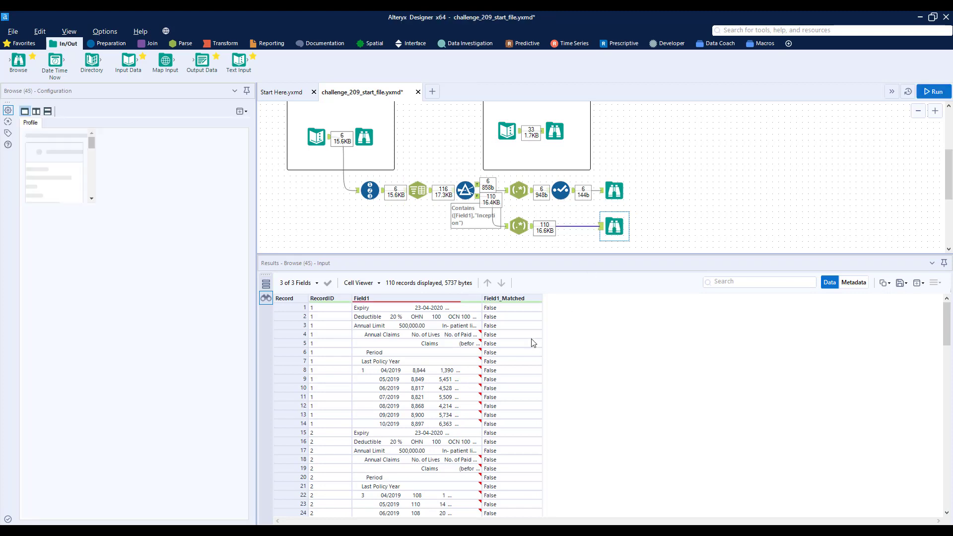
Step: Add .*? before and after the month/year pattern in the lower RegEx expression, rerun the workflow and check the Field1_Matched values
click(518, 226)
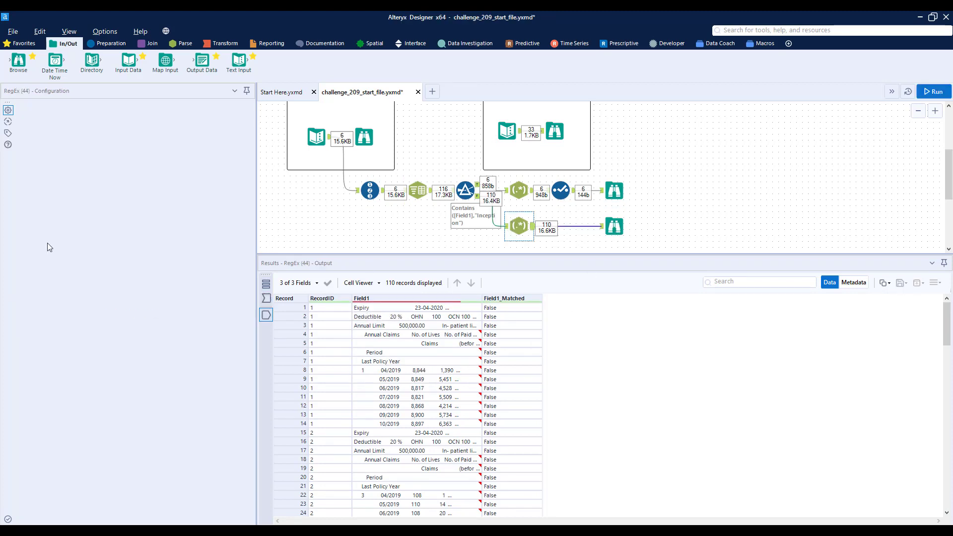
click(39, 208)
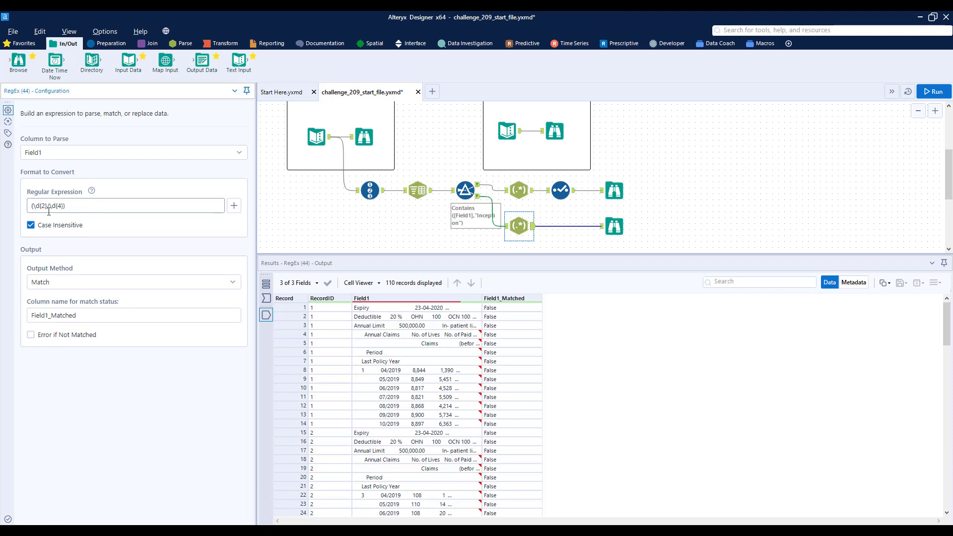
text(.*?)
text(.*?)
key(ctrl+r)
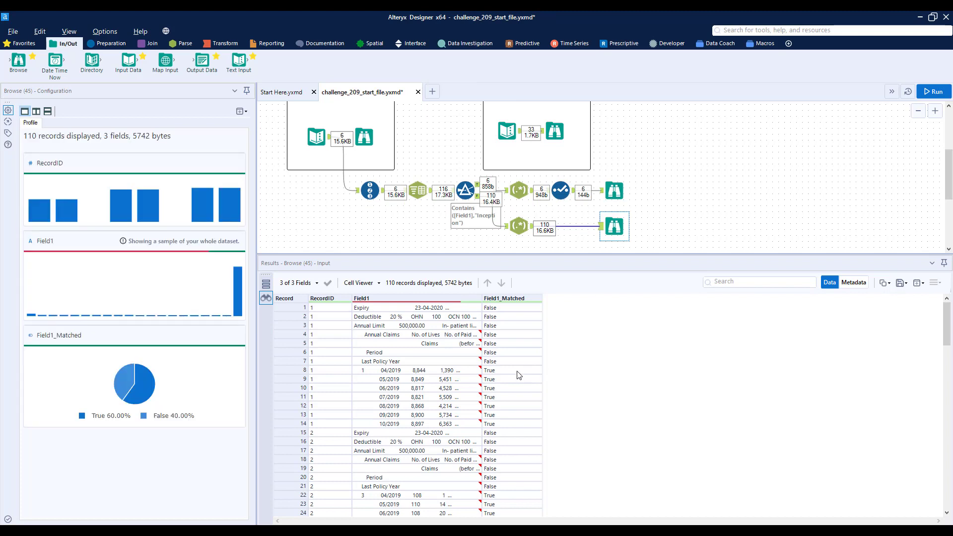
click(518, 371)
drag(513, 386, 507, 428)
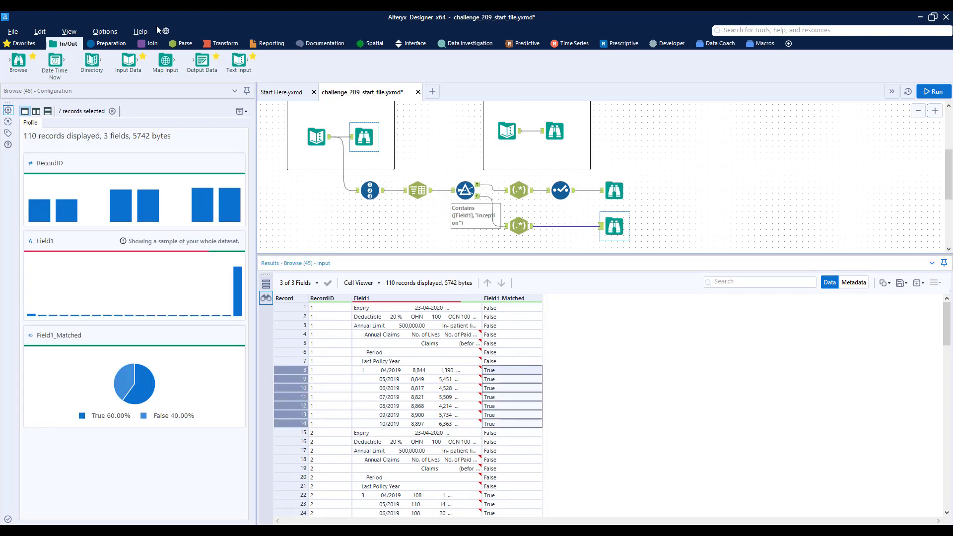
Step: Insert a Filter between the lower RegEx and Browse that keeps rows where Field1_Matched is true, and run the workflow
click(107, 43)
drag(129, 62, 561, 226)
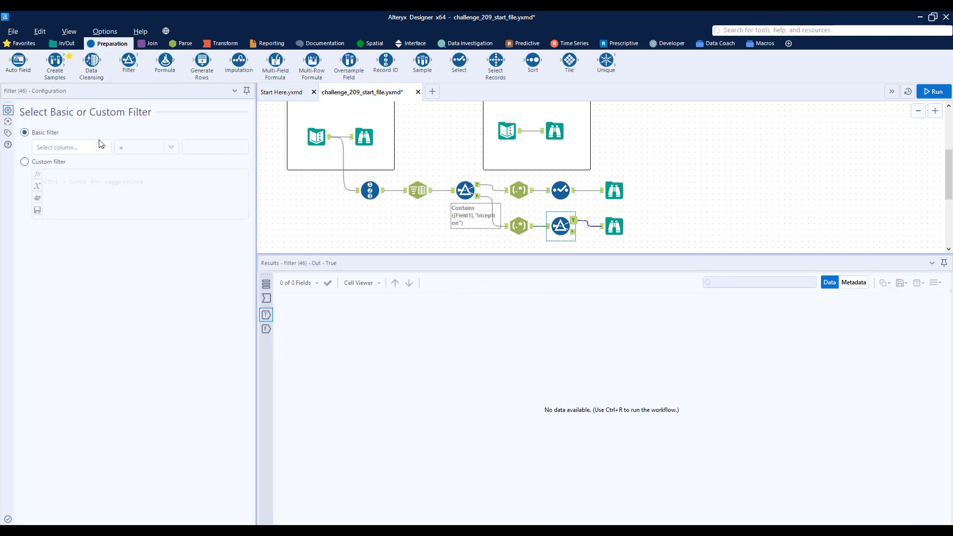
click(102, 147)
click(99, 178)
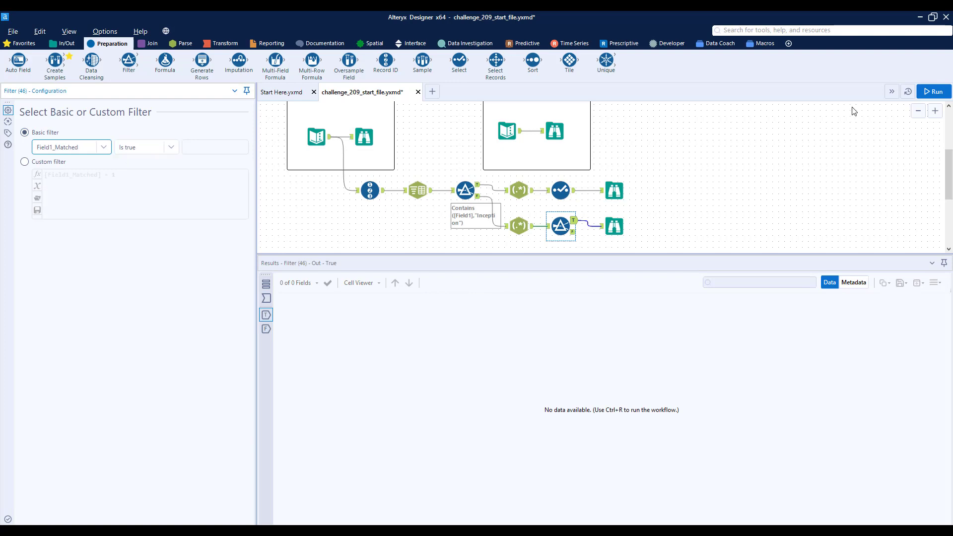
key(ctrl+r)
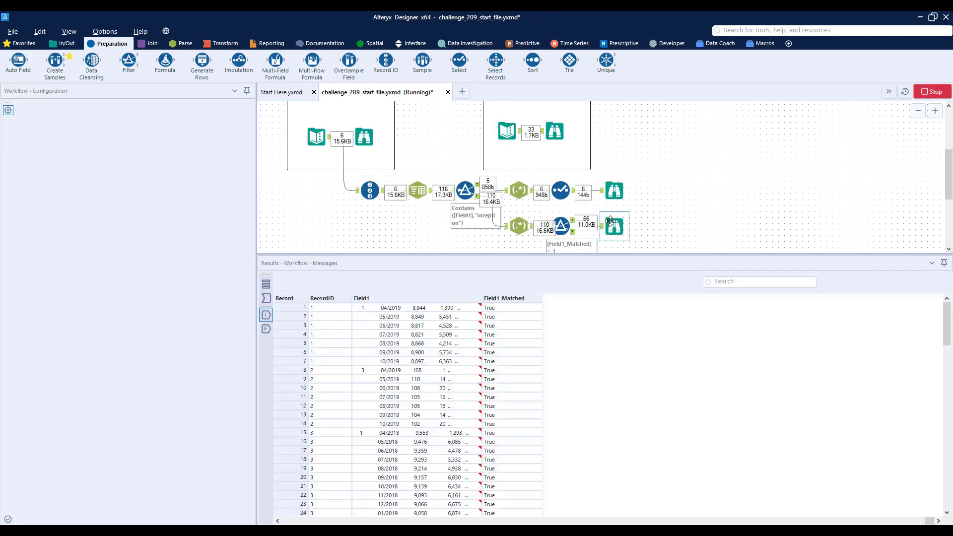
click(612, 223)
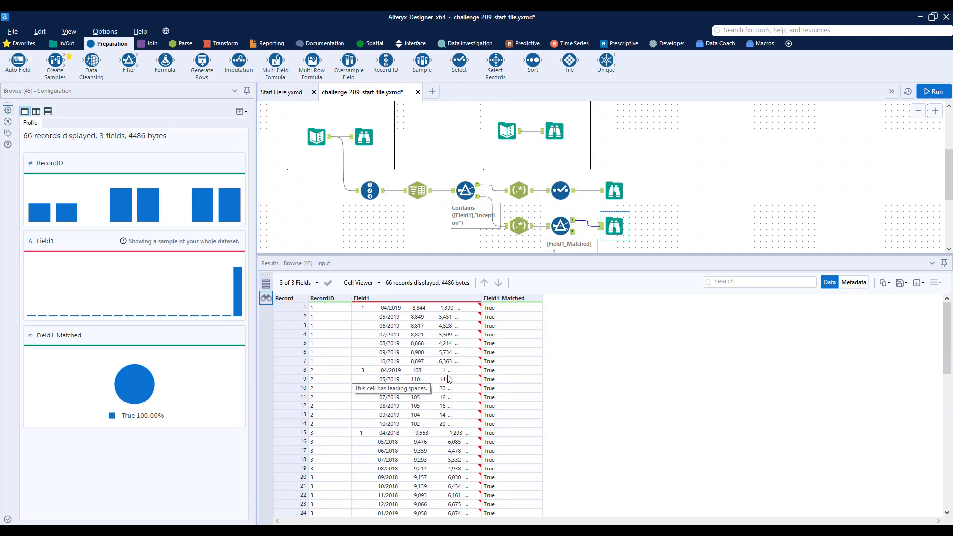
Step: Insert a Data Cleansing tool after the Field1_Matched Filter, removing leading, trailing and duplicate whitespace, tabs and line breaks, and run the workflow
drag(481, 298, 586, 291)
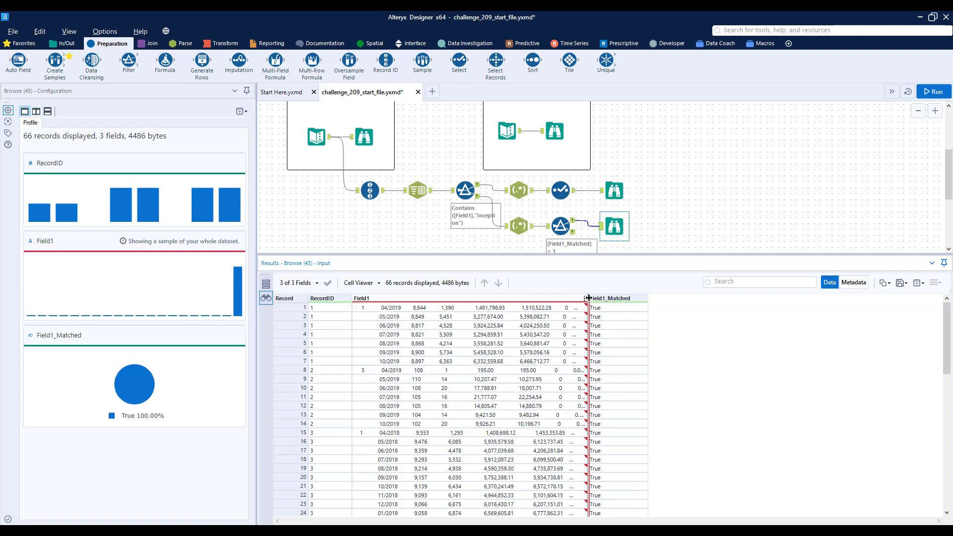
double_click(589, 298)
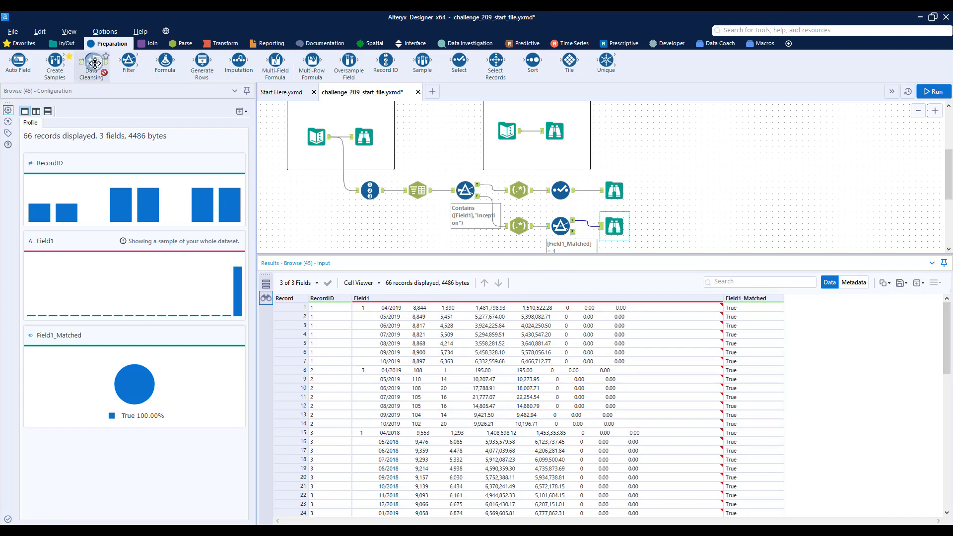
drag(91, 61, 598, 232)
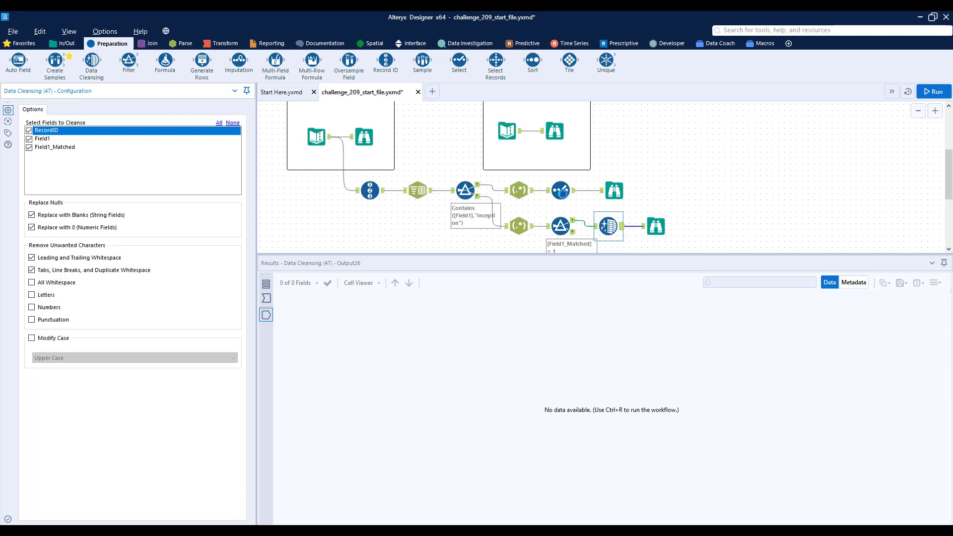
key(ctrl+r)
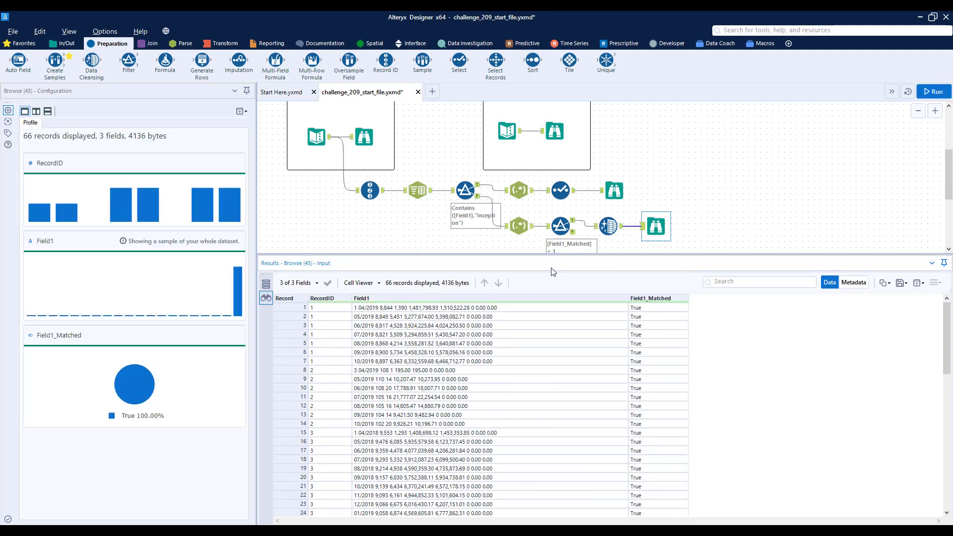
Step: Insert a Text To Columns tool between Data Cleansing and Browse that splits Field1 to rows on \s, and run the workflow
click(181, 43)
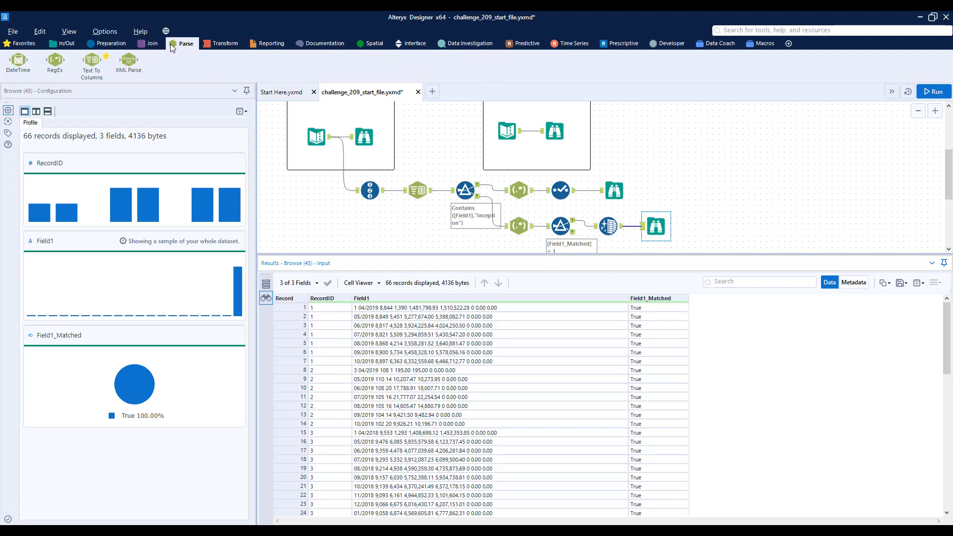
drag(100, 67, 651, 226)
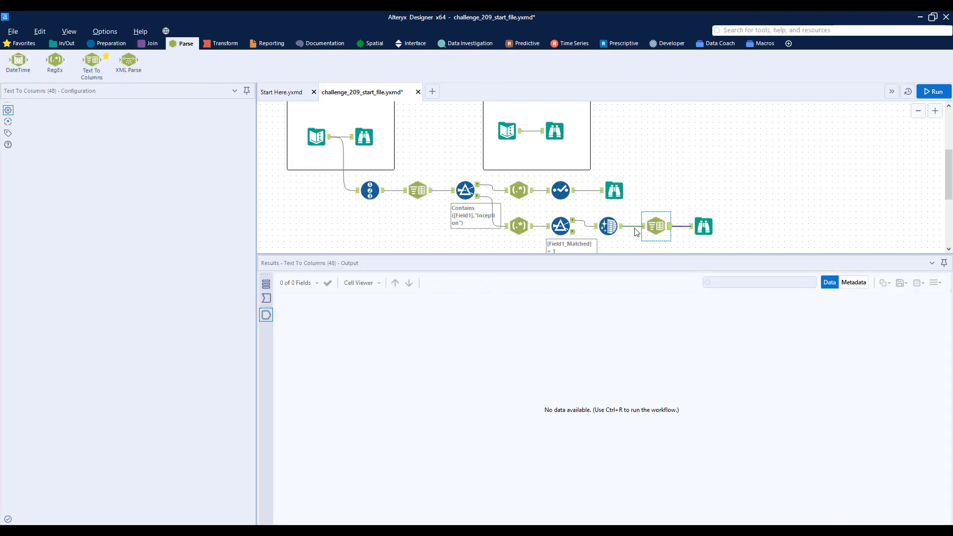
click(130, 145)
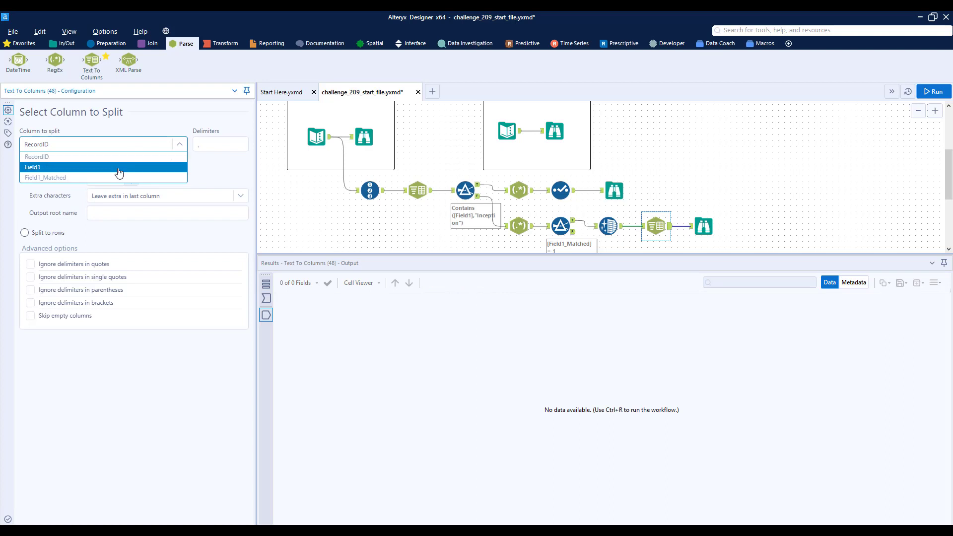
click(119, 165)
drag(210, 146, 142, 147)
text(\s)
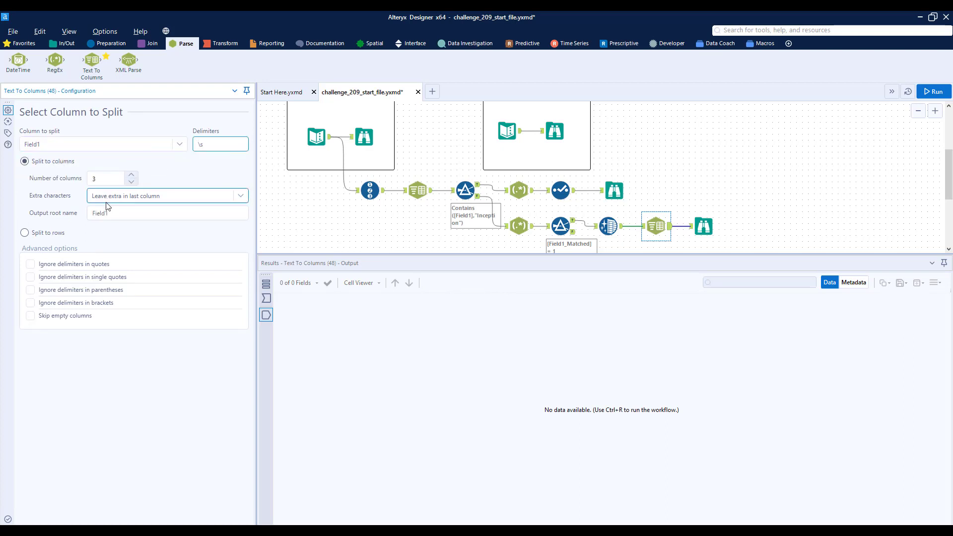
click(57, 236)
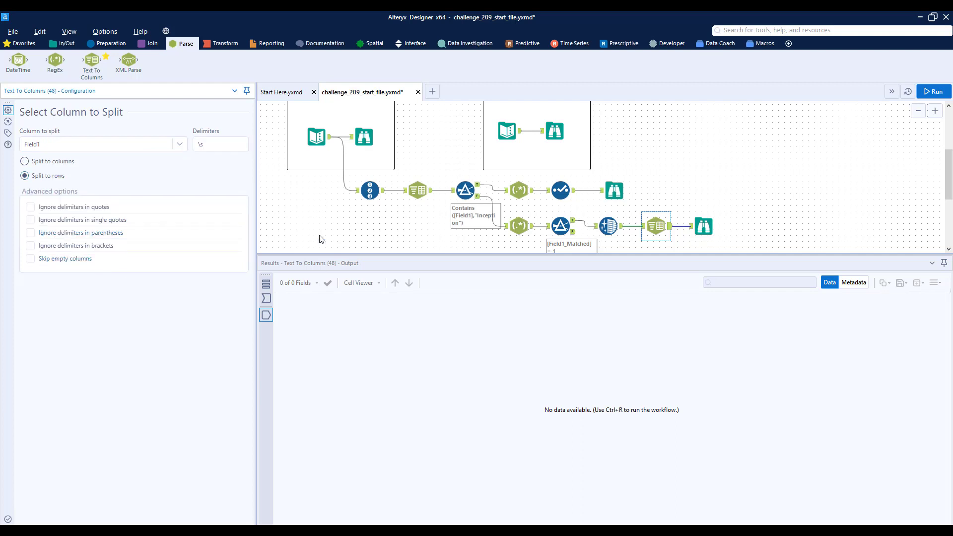
click(934, 91)
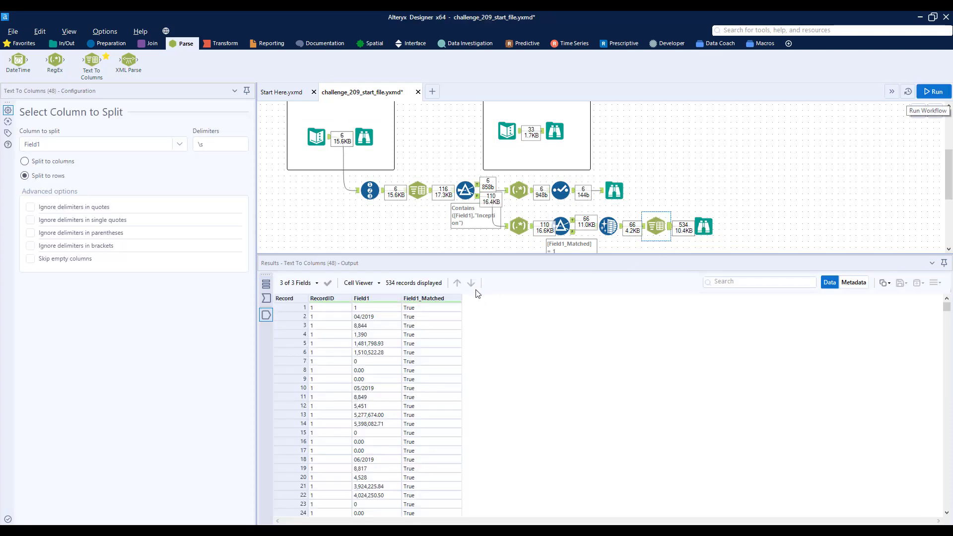
Step: Compare the split Field1 rows with the Field1_Matched Filter's true output, examining the first value of each RecordID group
scroll(395, 346, down, 9)
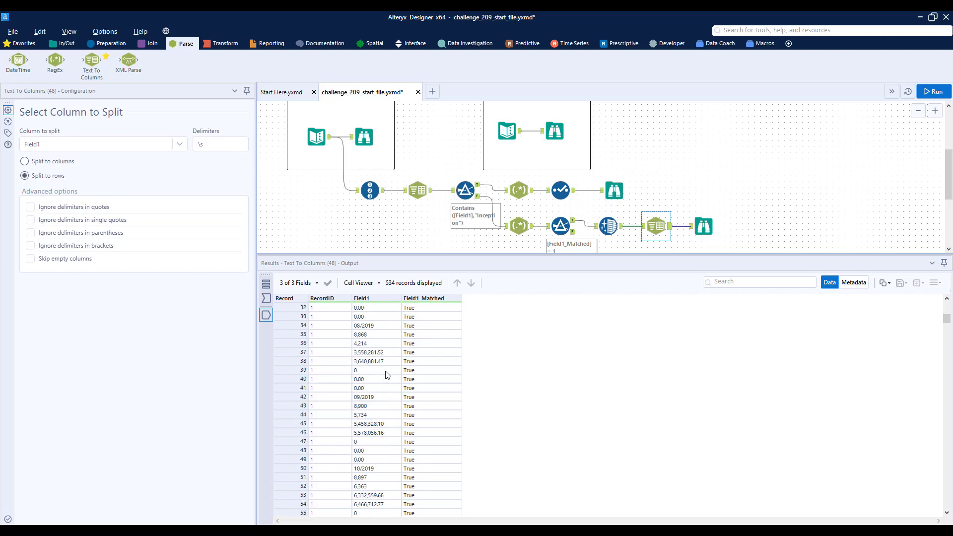
scroll(388, 375, down, 2)
scroll(396, 377, up, 11)
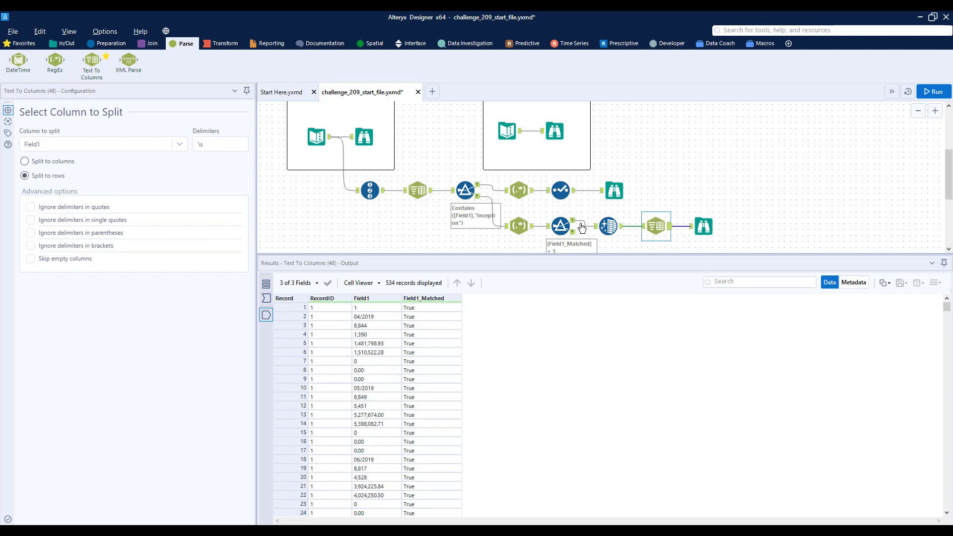
click(562, 228)
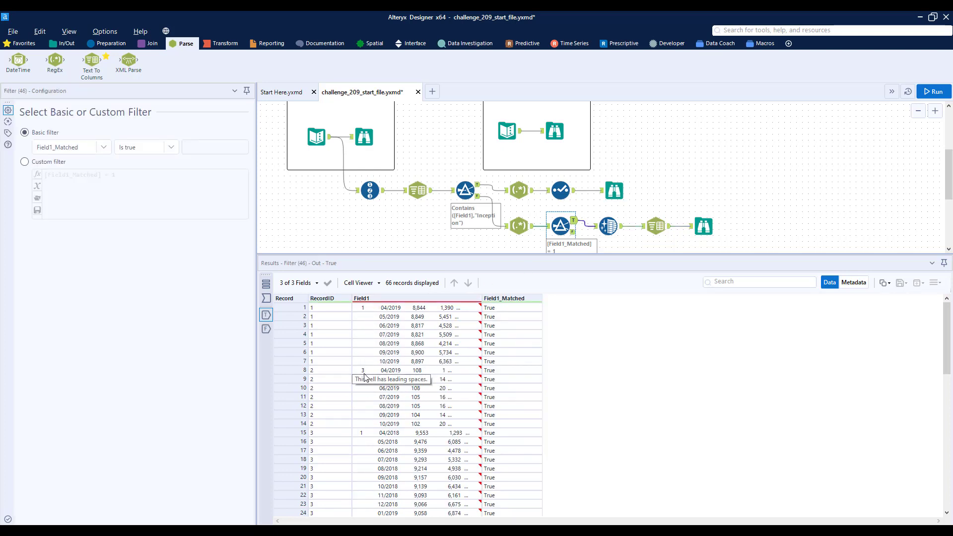
scroll(363, 437, down, 3)
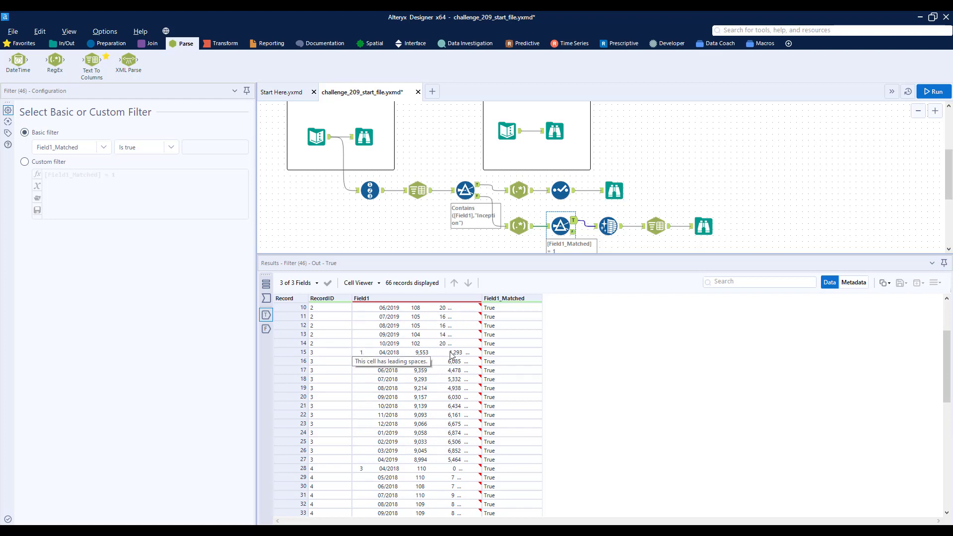
scroll(332, 320, up, 3)
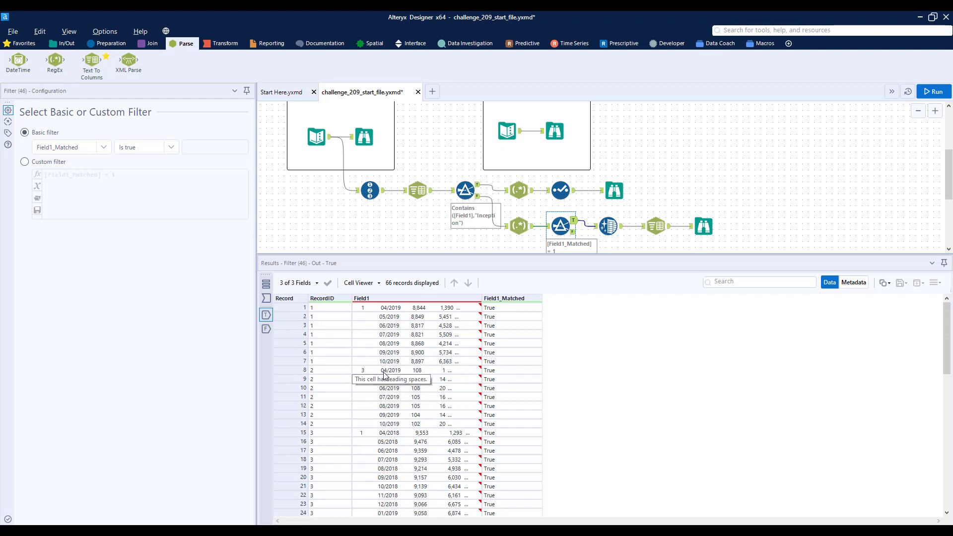
drag(325, 311, 347, 362)
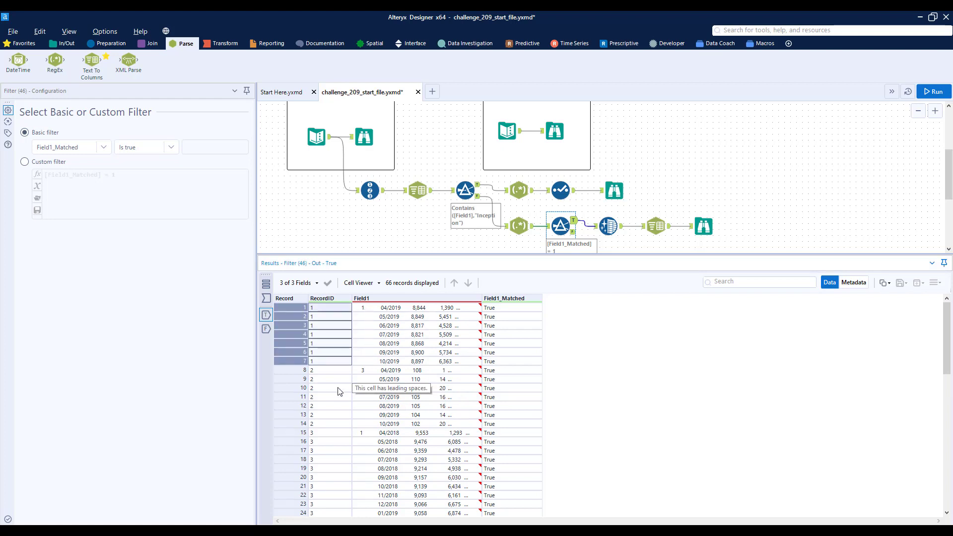
drag(336, 370, 337, 423)
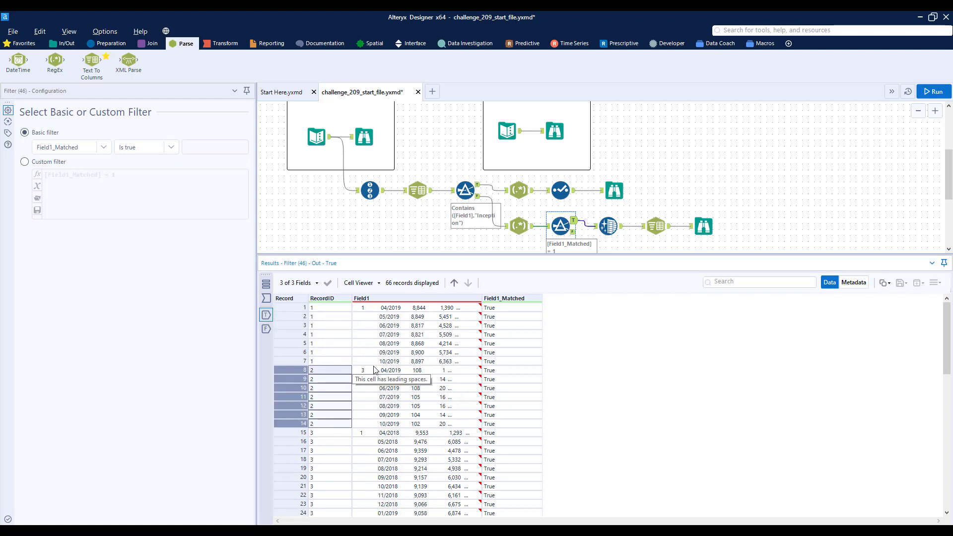
scroll(366, 412, down, 3)
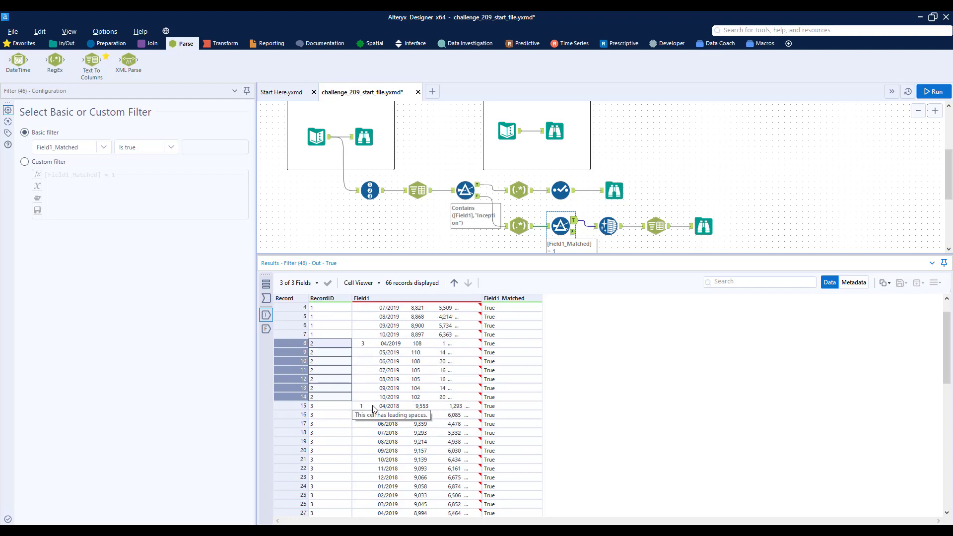
scroll(367, 420, down, 5)
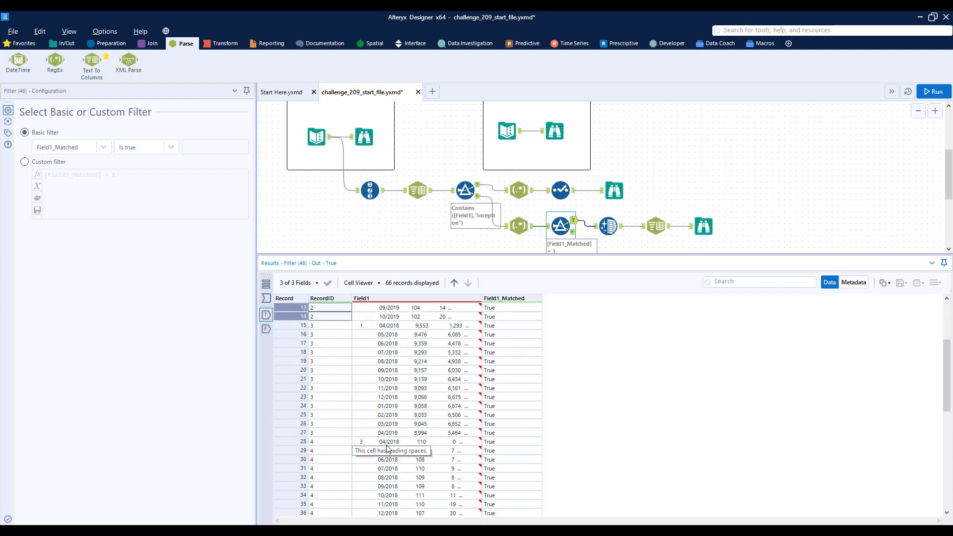
click(656, 224)
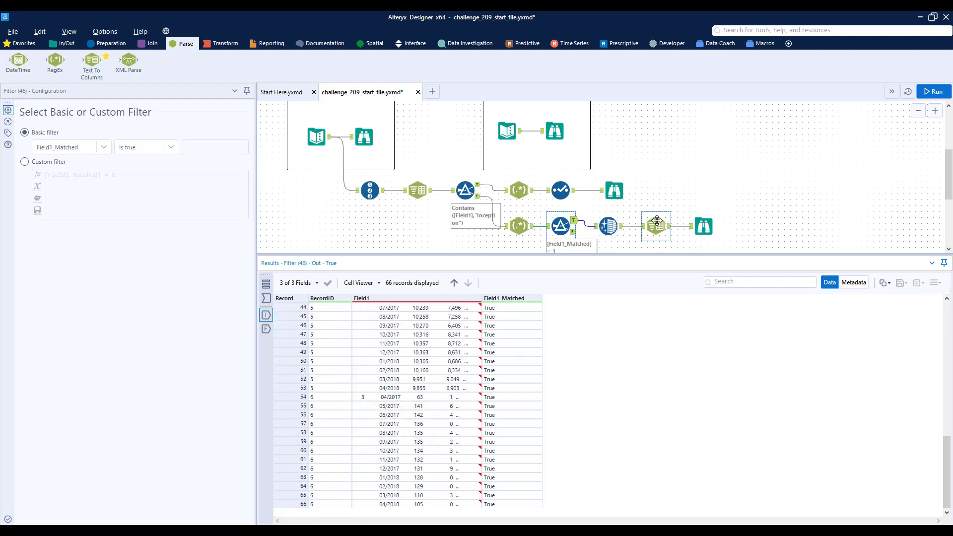
scroll(394, 335, up, 12)
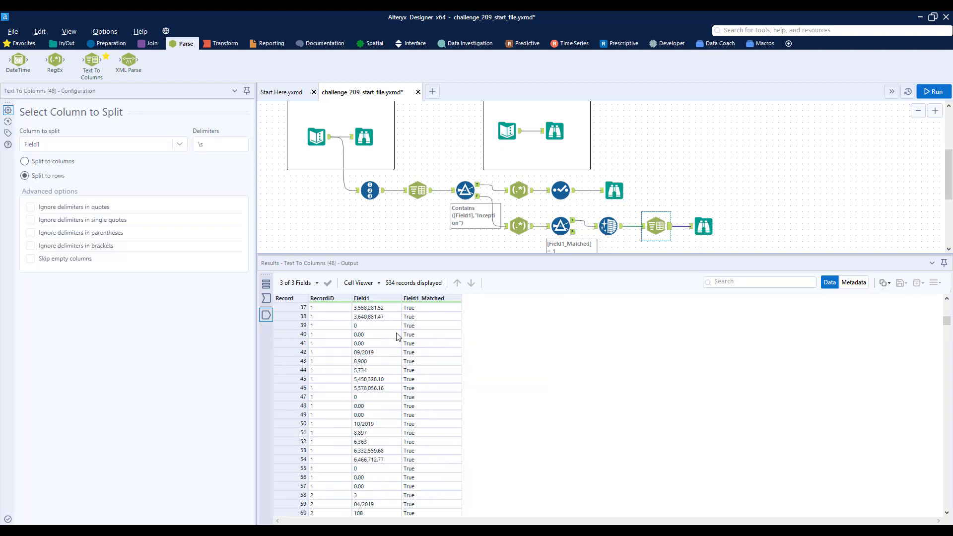
scroll(392, 336, up, 3)
click(337, 309)
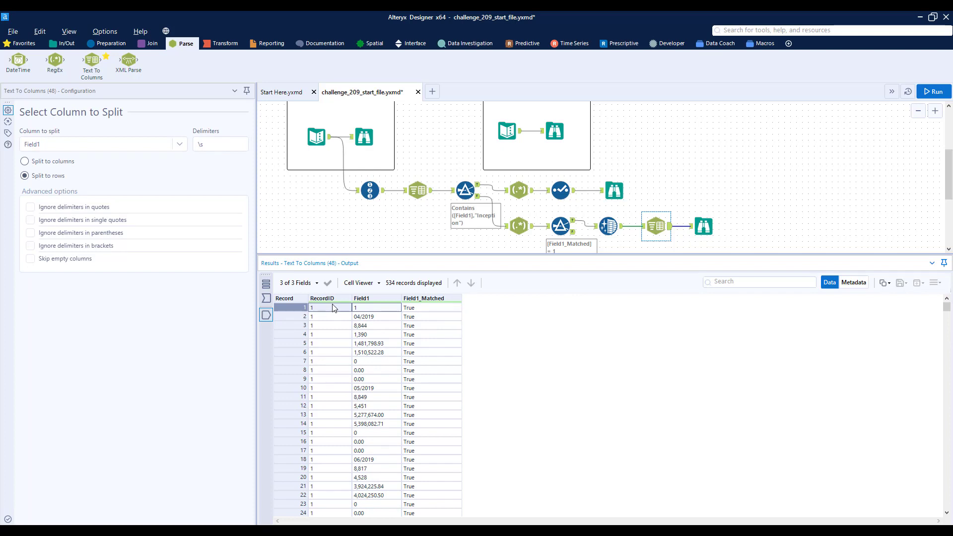
scroll(340, 333, down, 3)
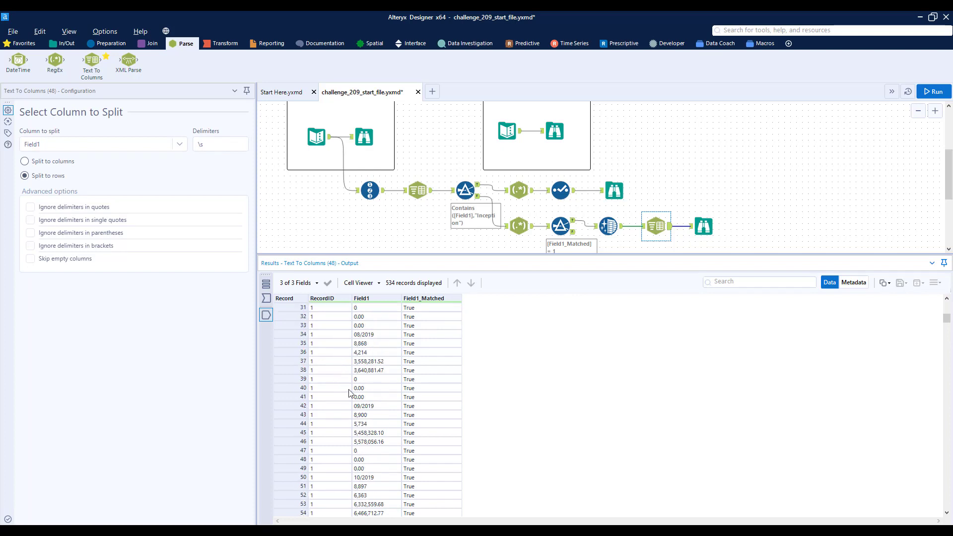
scroll(349, 353, up, 3)
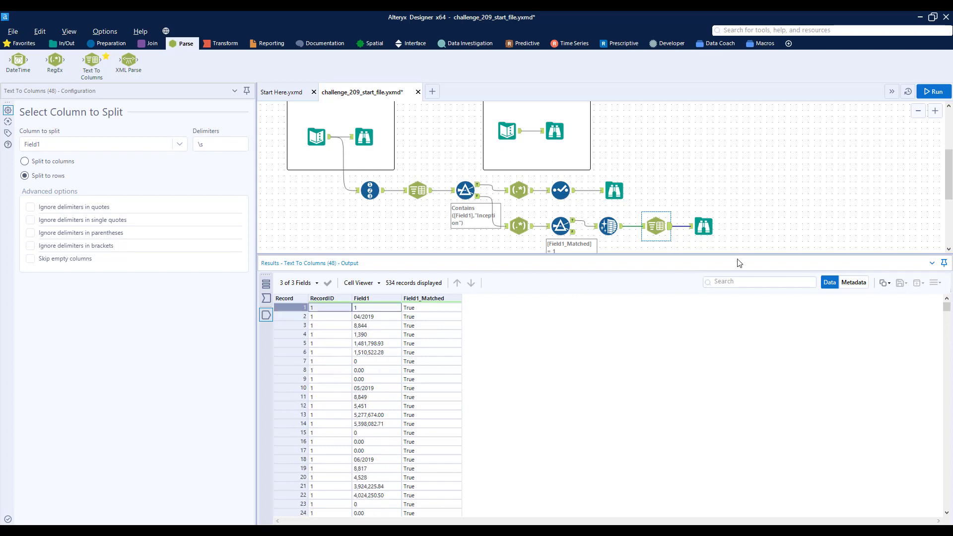
Step: Insert a Sample tool before the lower Browse that skips the first 1 row grouped by RecordID, and run the workflow
click(108, 44)
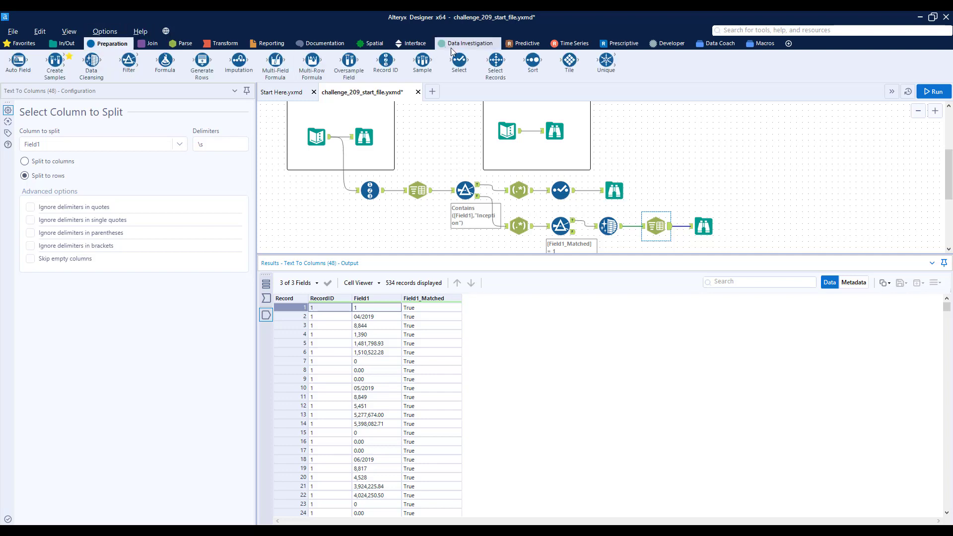
drag(422, 61, 700, 226)
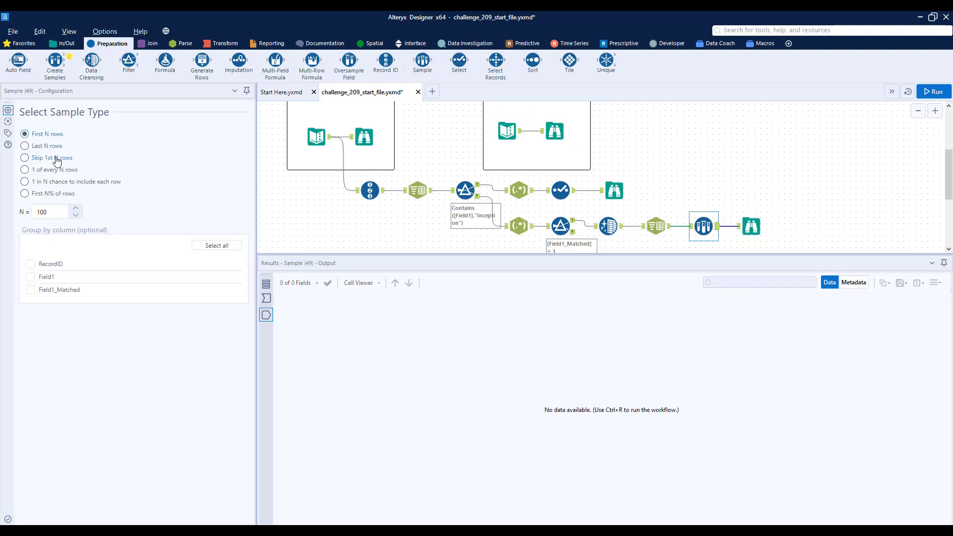
click(52, 158)
drag(56, 213, 28, 217)
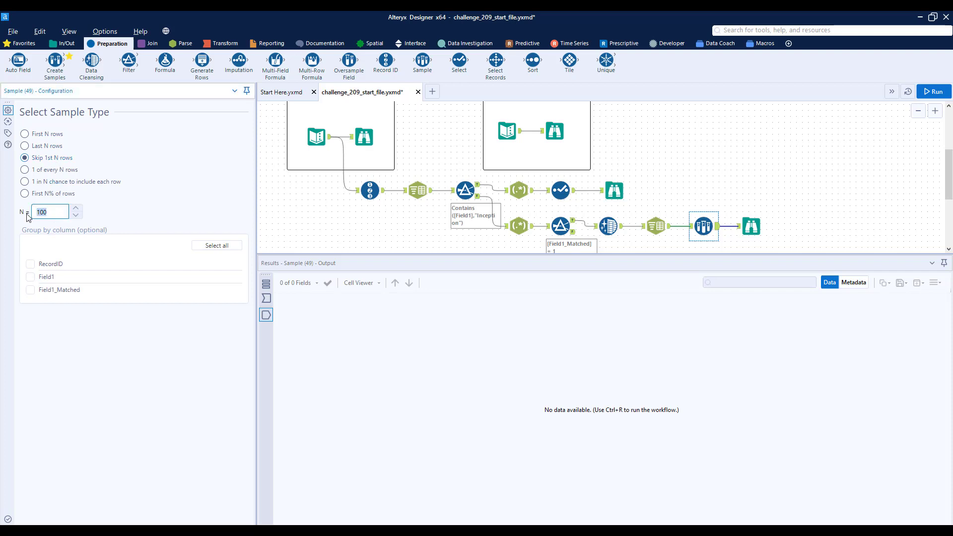
text(1)
click(31, 263)
click(935, 92)
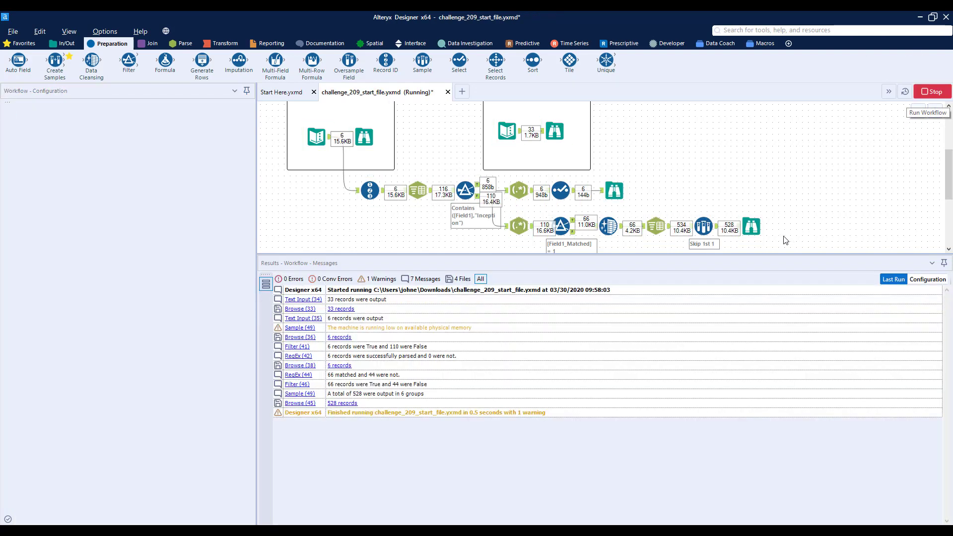
Step: Examine the repeating pattern of Field1 rows in the lower Browse and compare it with the Data Cleansing output
click(751, 226)
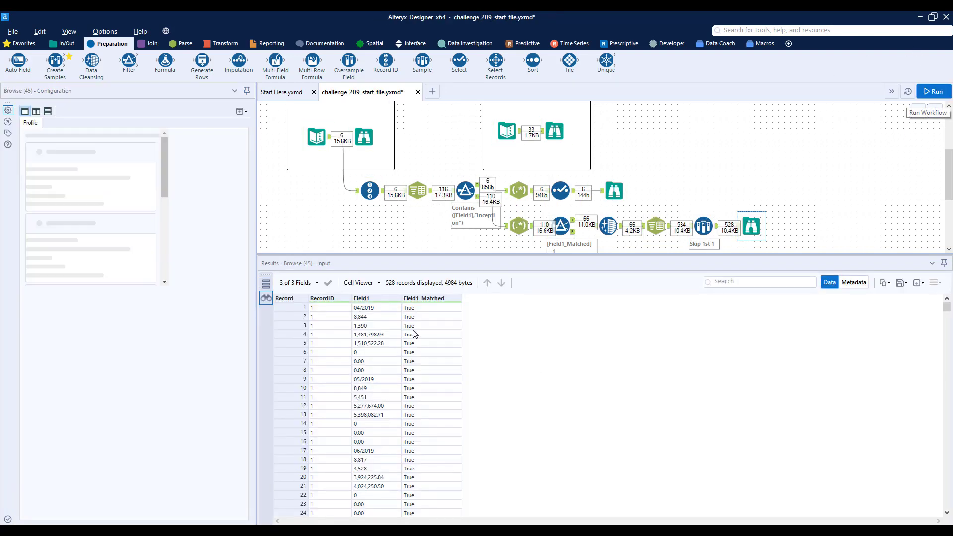
drag(370, 308, 380, 477)
scroll(380, 437, down, 4)
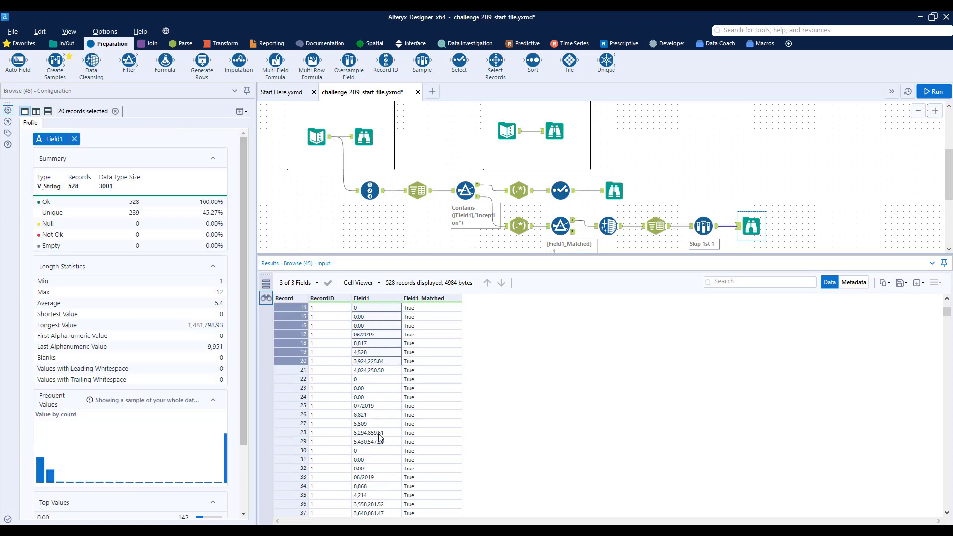
scroll(381, 435, down, 1)
scroll(380, 425, up, 6)
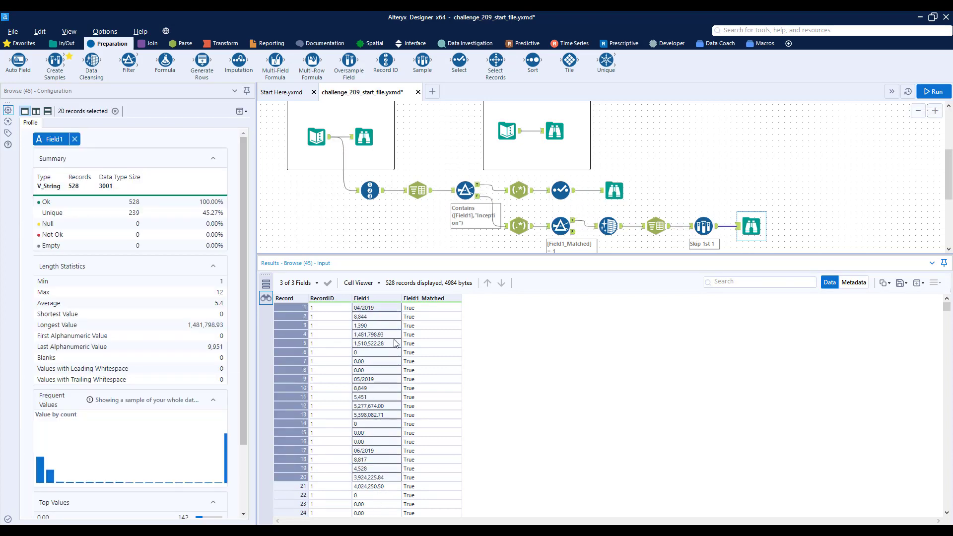
click(388, 308)
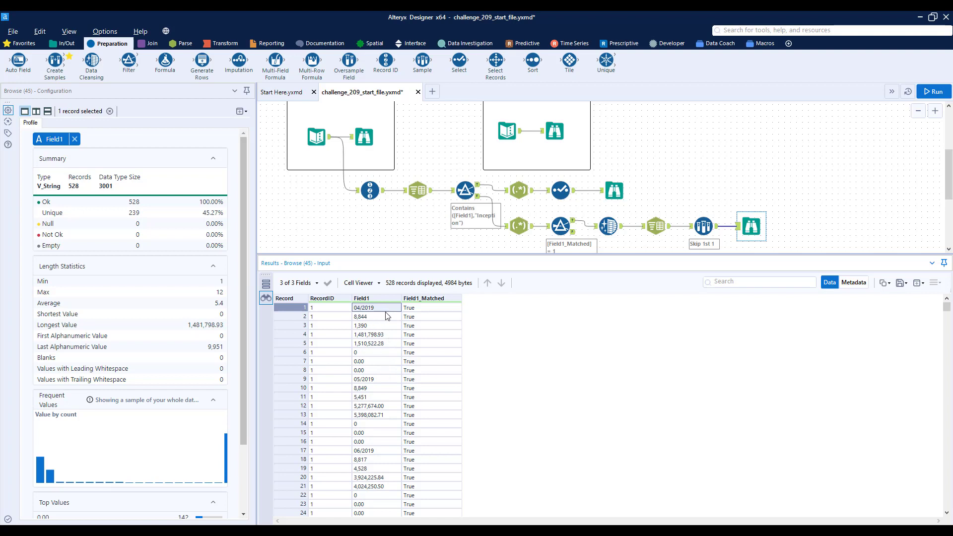
click(608, 226)
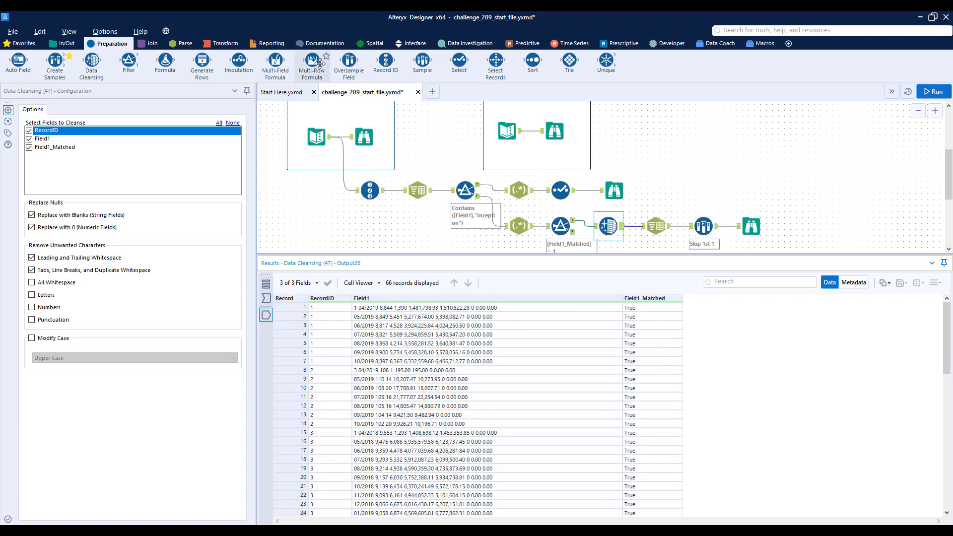
Step: Insert a Multi-Row Formula tool between the Sample and Browse that creates a new Int32 field named Header
drag(312, 62, 731, 227)
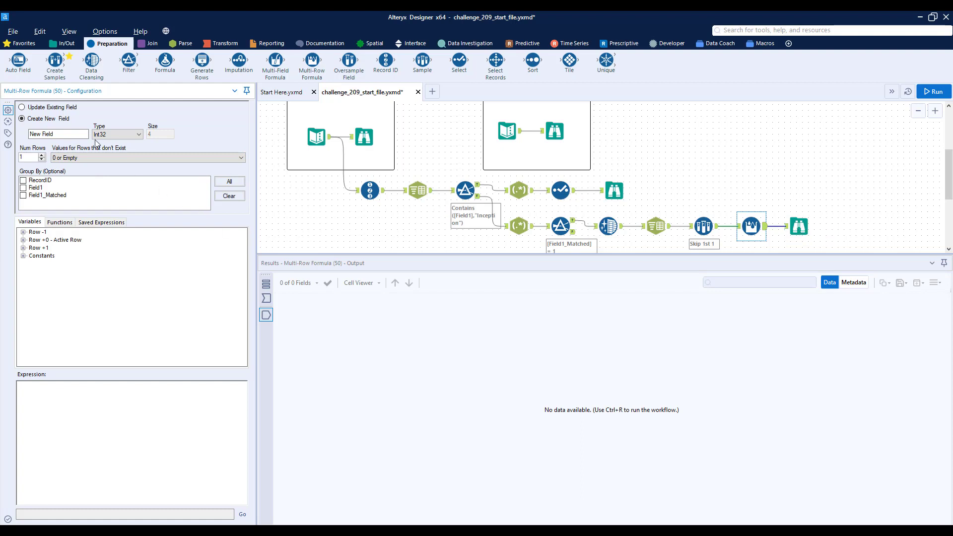
drag(86, 134, 24, 138)
text(Head)
Step: Set the Header expression to if [Row-1:Header] = 8 then 1 else [Row-1:Header]+1 endif, run the workflow and check the Header values
click(122, 416)
text(if [Rpw-1:Header] = 8 then 1 else)
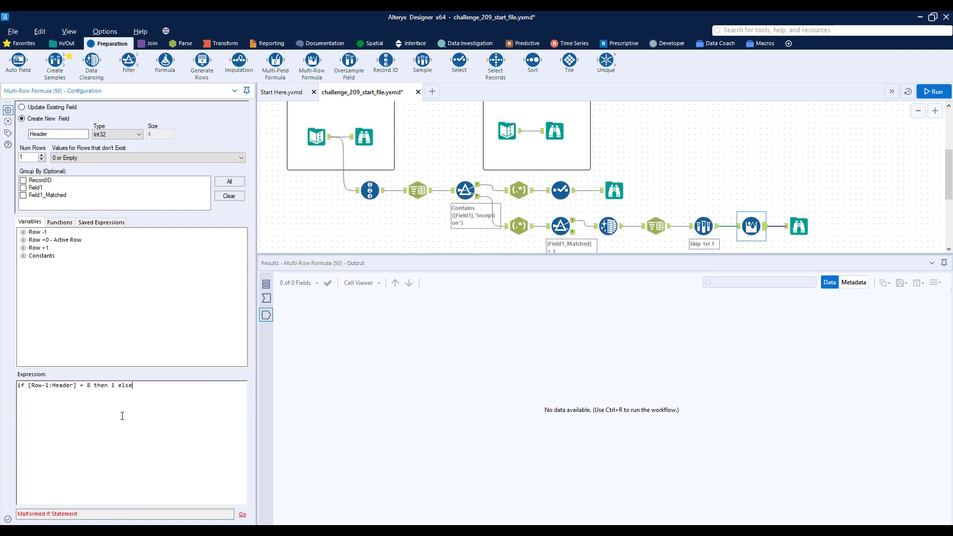
text( [Row-1:Header]+1 endif)
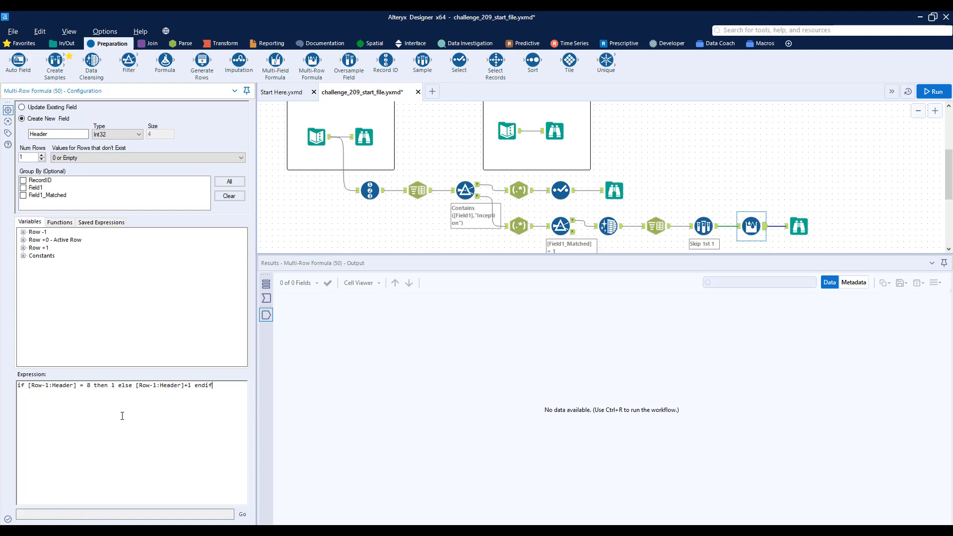
click(934, 91)
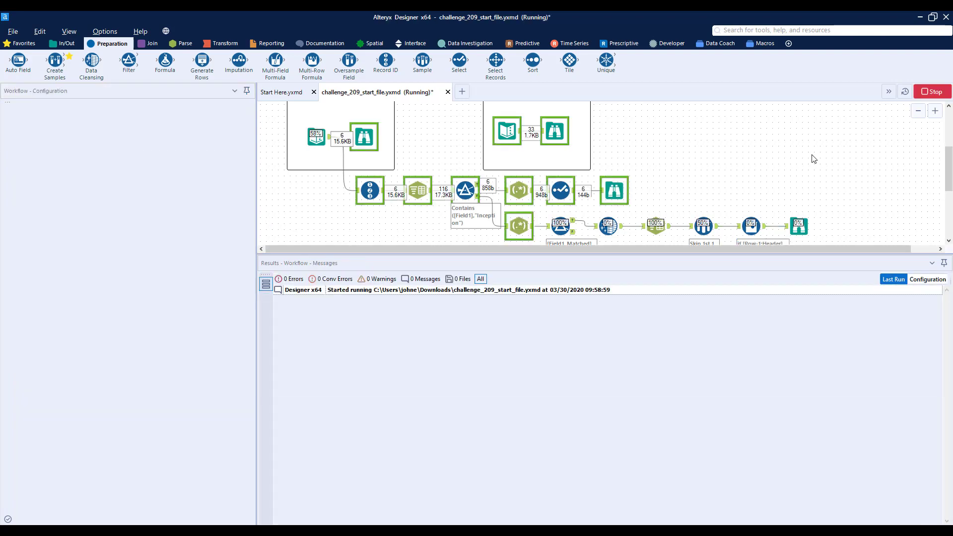
click(799, 226)
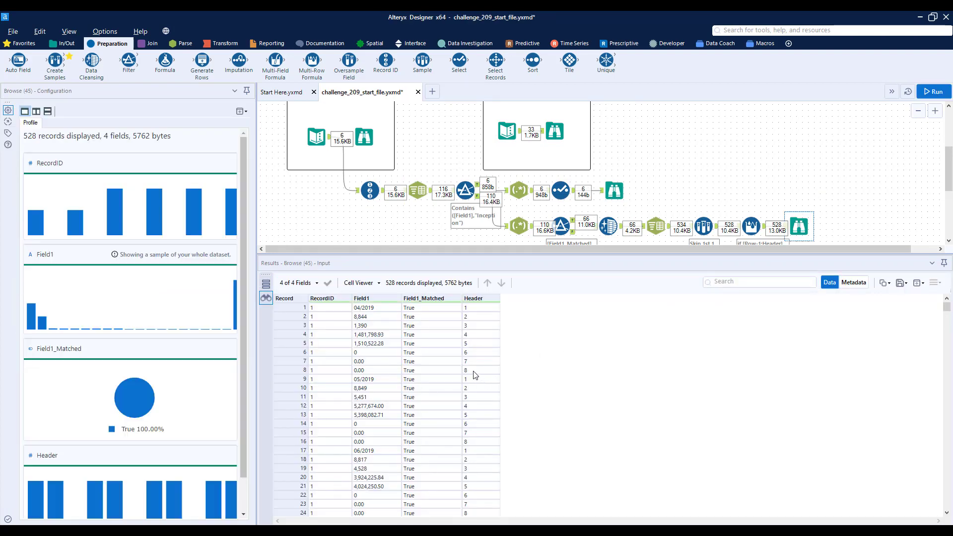
drag(475, 375, 476, 308)
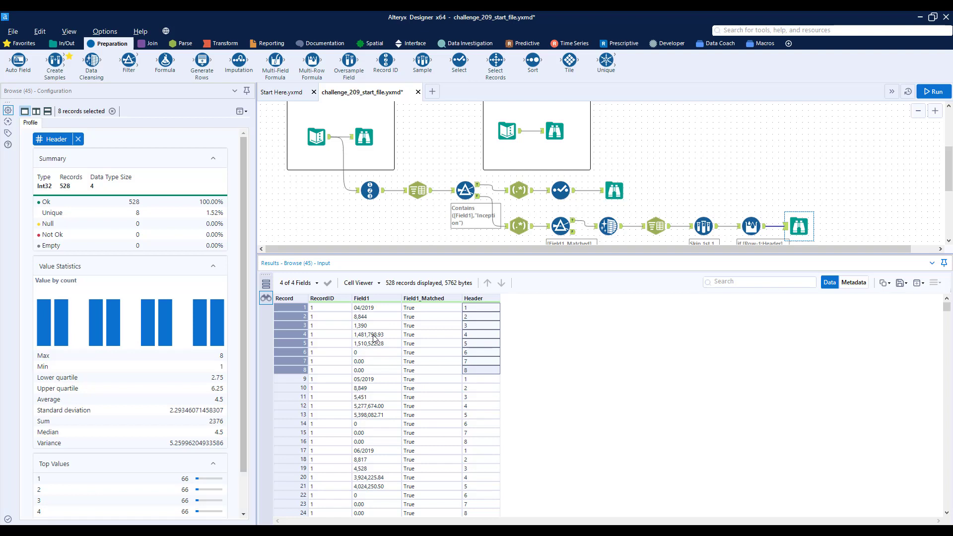
Step: Insert a Formula tool between the Header Multi-Row Formula and the lower Browse, with Field1 as its output column
mouse_move(375, 339)
mouse_down()
mouse_move(368, 356)
mouse_move(362, 341)
mouse_up()
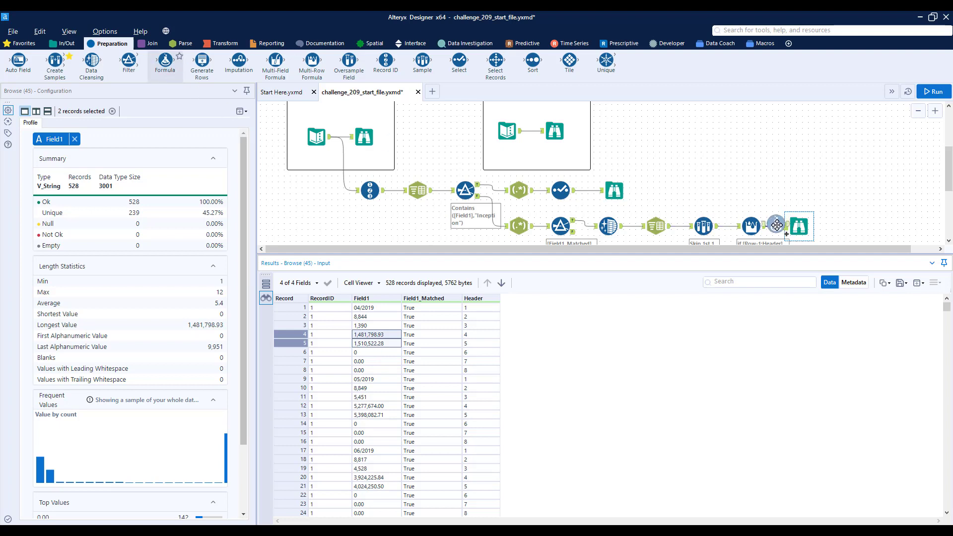
click(778, 228)
drag(778, 228, 779, 228)
click(65, 117)
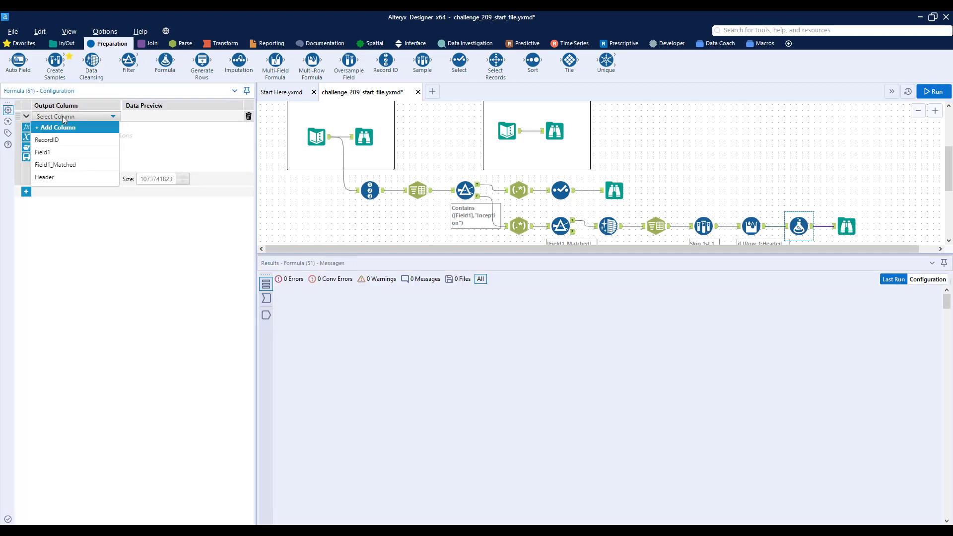
click(65, 152)
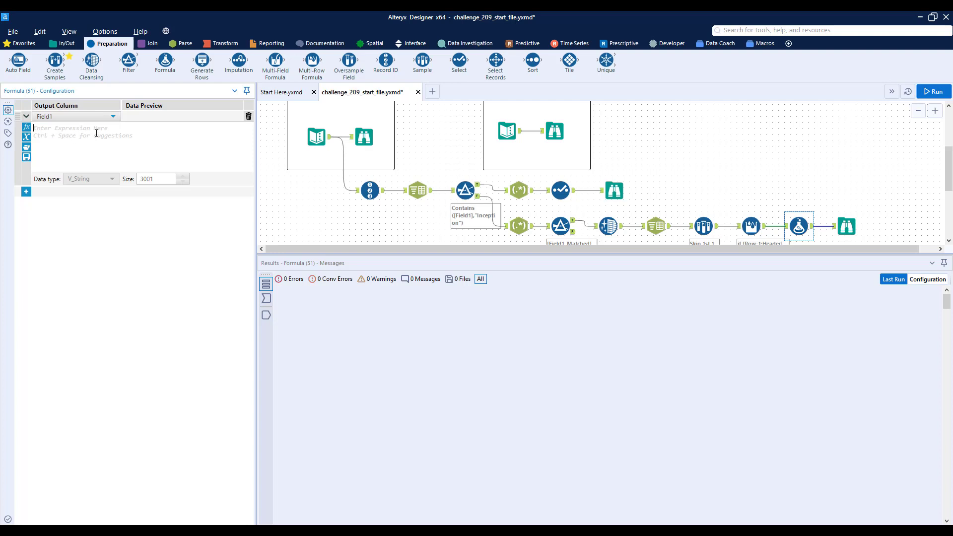
Step: Set the Field1 expression to Replace([Field1], ",", ""), run the workflow and check the amounts in the lower Browse
click(179, 124)
text(repl)
key(Return)
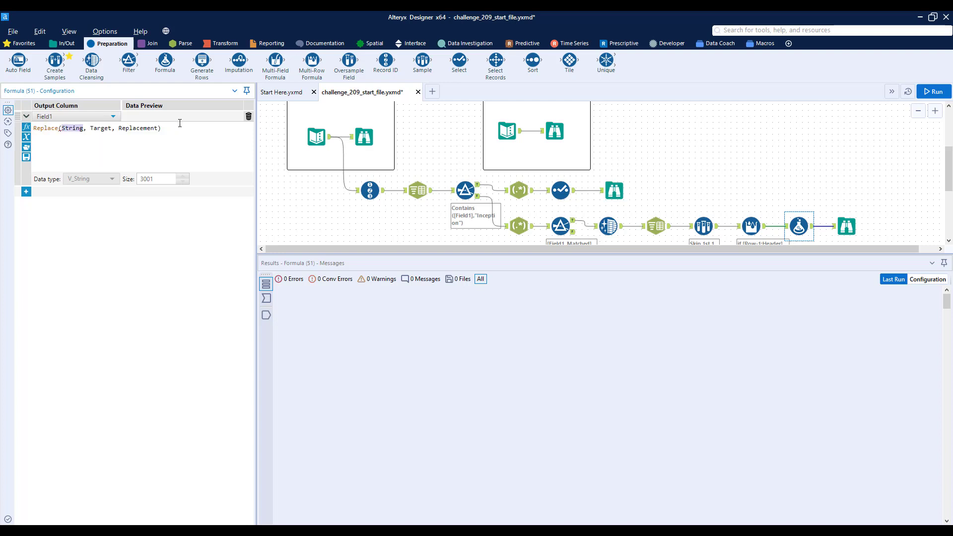
text([f)
key(Return)
key(shift+End)
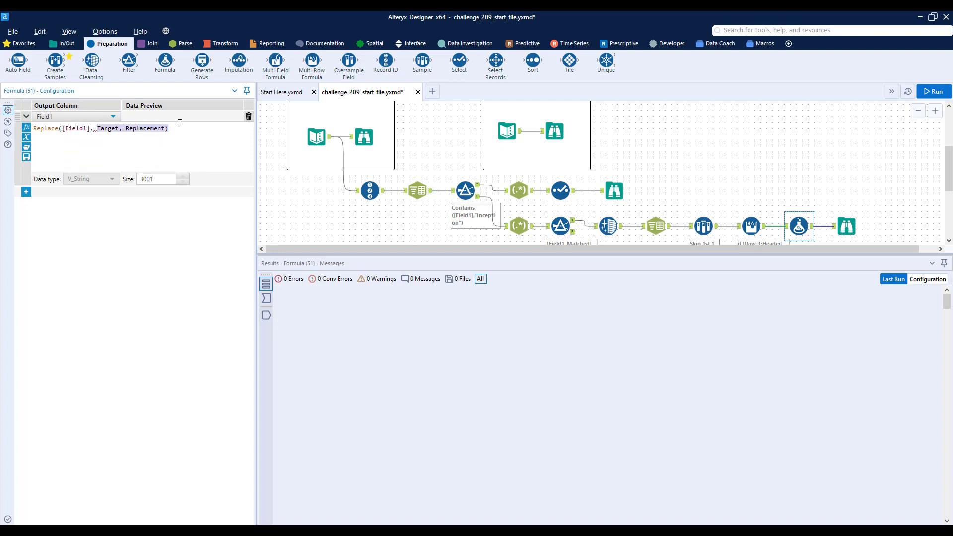
key(Delete)
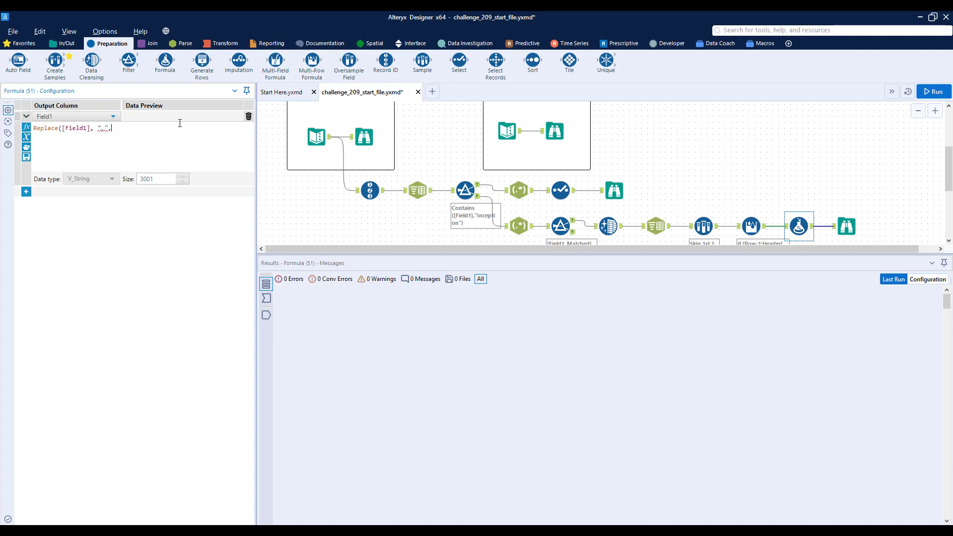
text(",", ""))
key(ctrl+r)
click(850, 226)
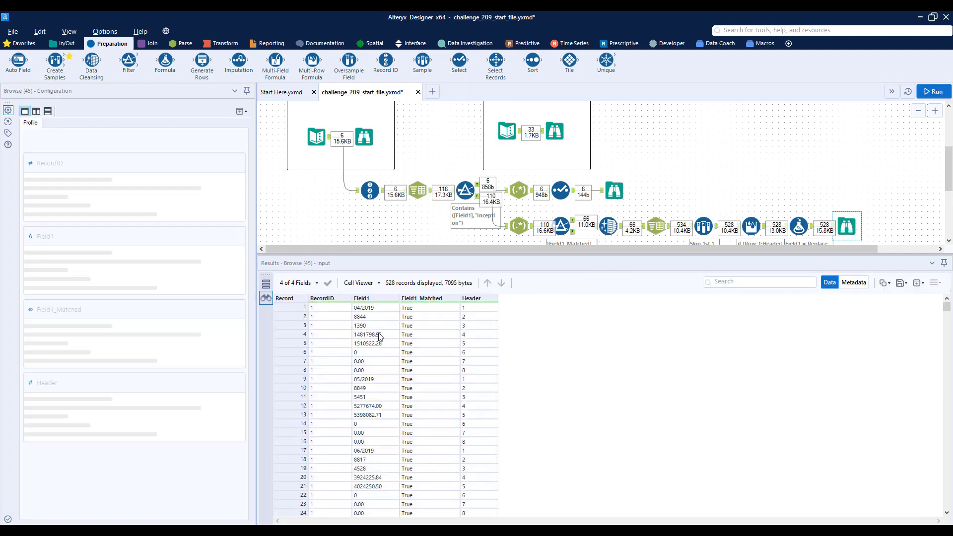
drag(380, 335, 380, 343)
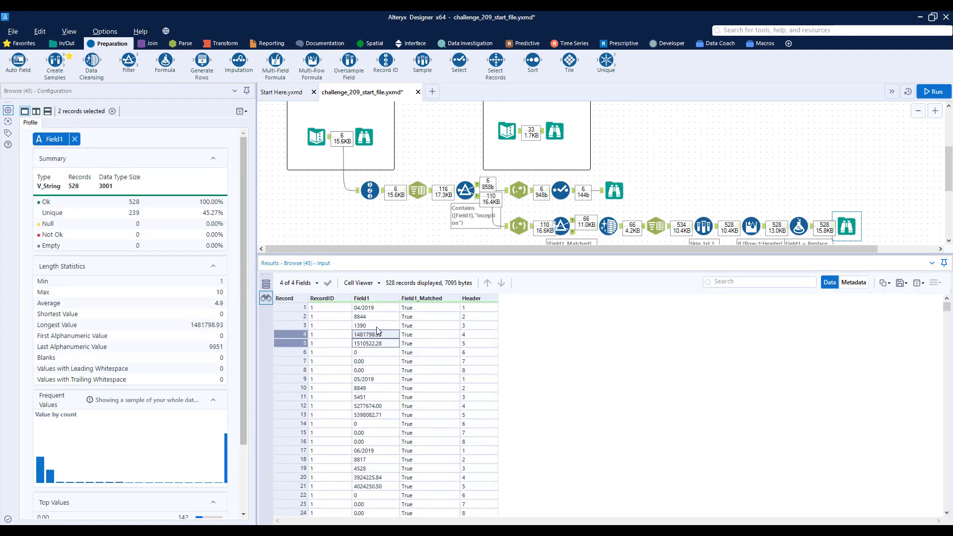
Step: Make room before the lower Browse and insert a Cross Tab tool between it and the Formula tool
drag(876, 248, 935, 247)
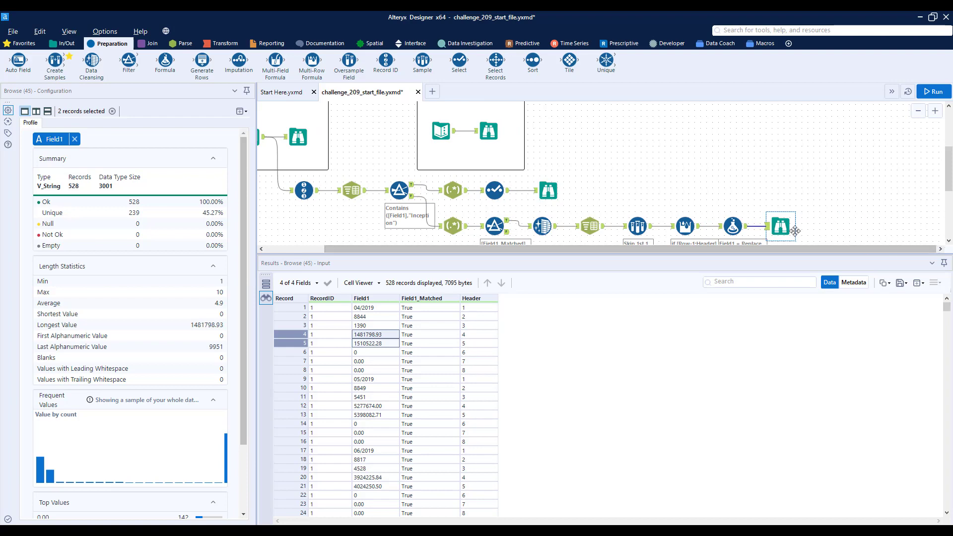
drag(781, 226, 828, 226)
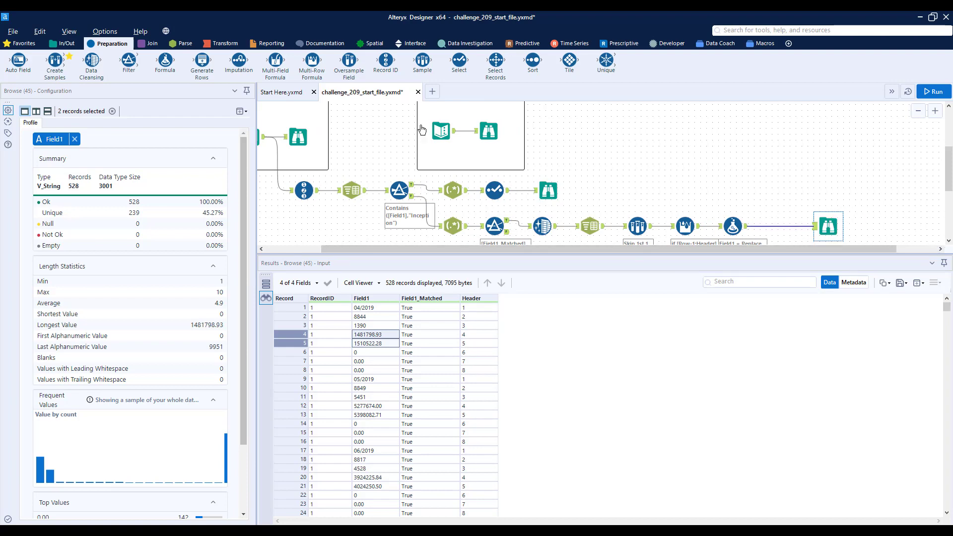
click(220, 43)
drag(110, 66, 781, 227)
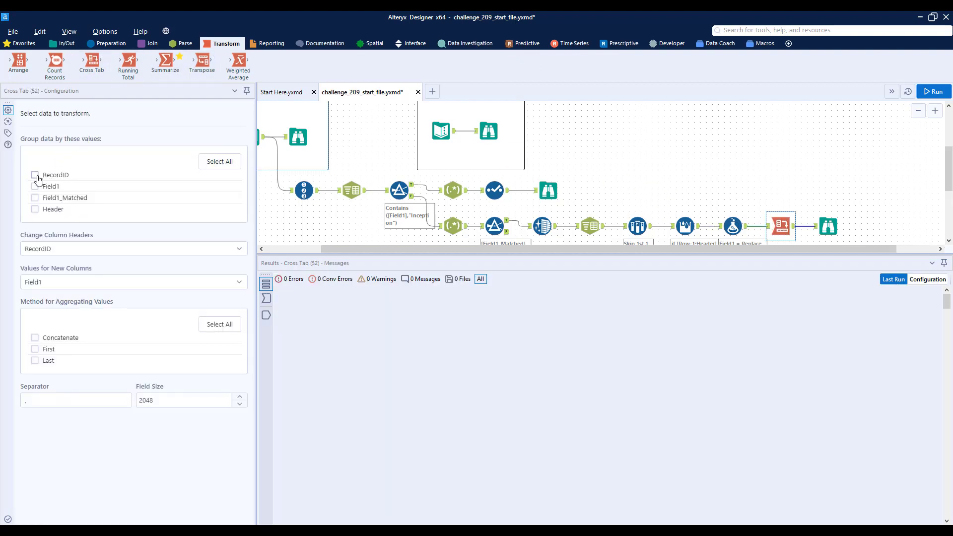
Step: Configure the Cross Tab to group by RecordID with Header as column headers, Field1 as values and First as the method, and run the workflow
click(35, 175)
click(55, 254)
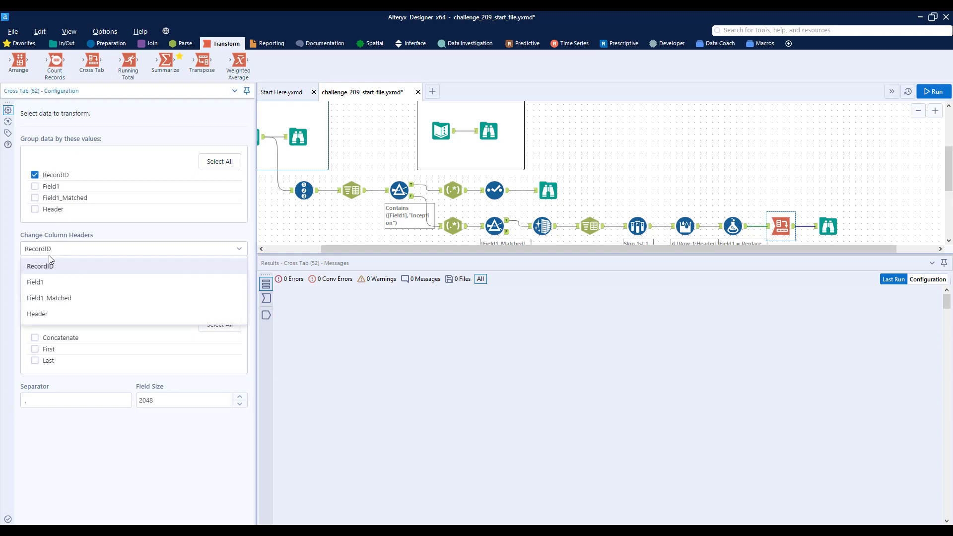
click(55, 315)
click(56, 287)
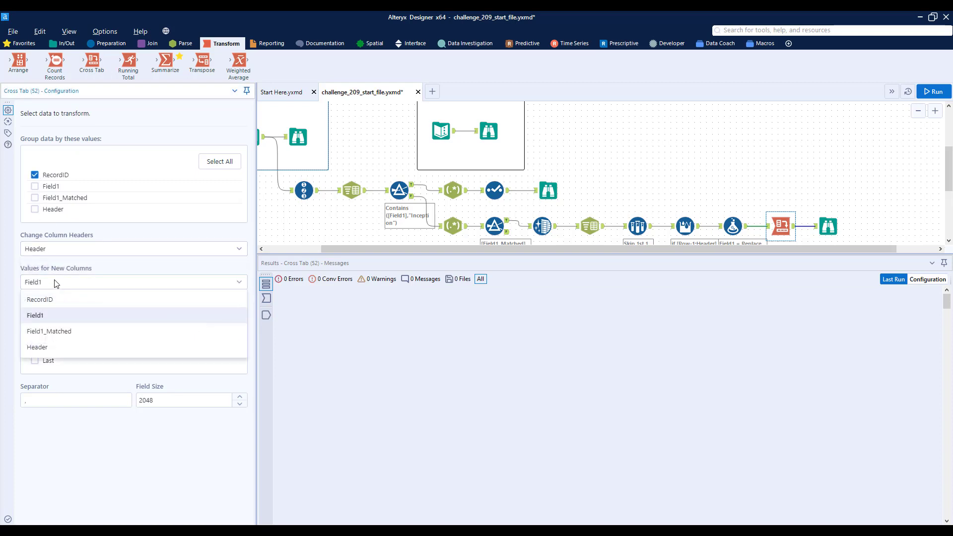
click(39, 314)
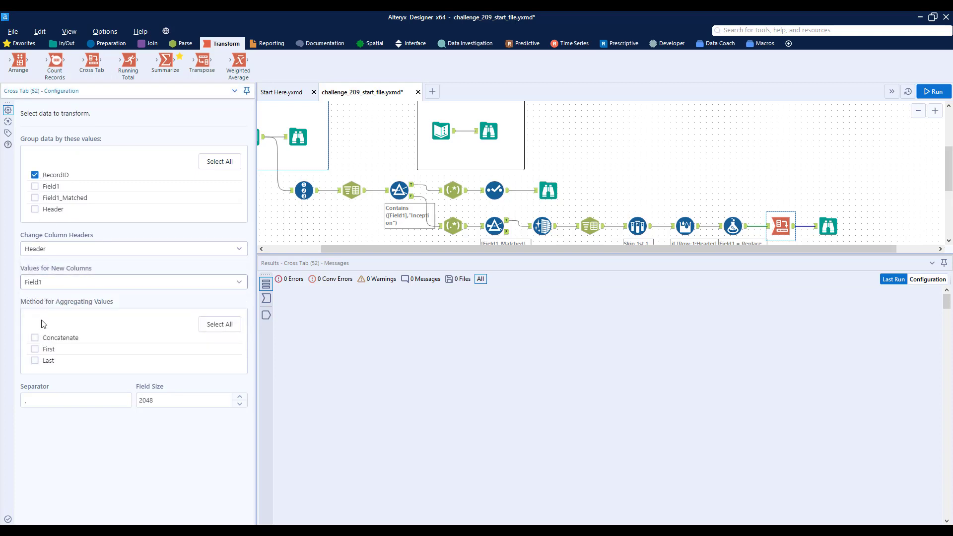
click(35, 349)
click(941, 93)
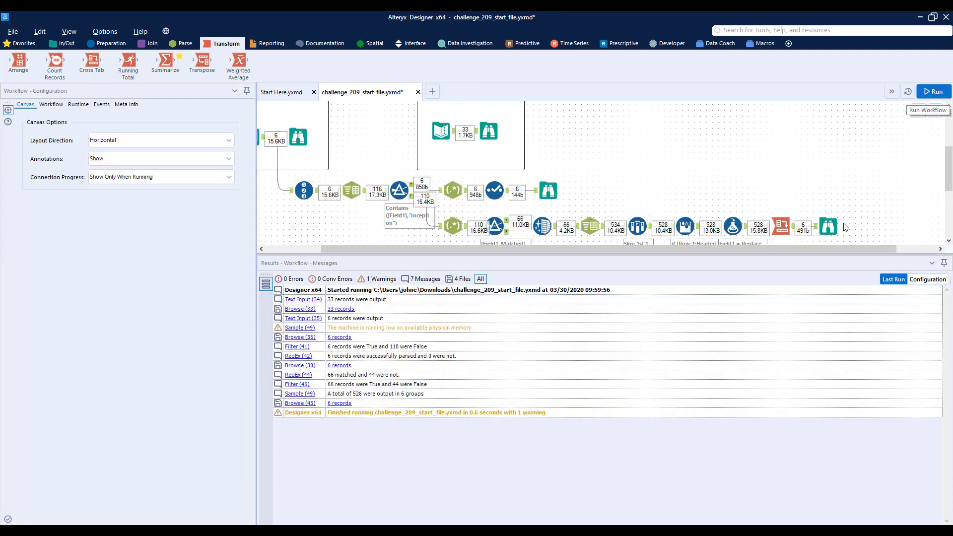
click(828, 226)
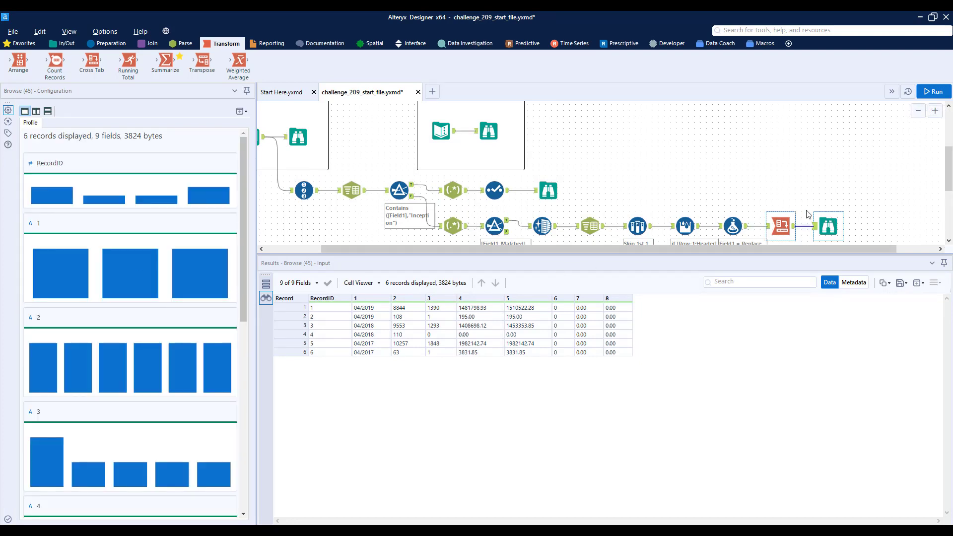
Step: Examine how RecordID repeats across the monthly rows in the Formula and Data Cleansing outputs
click(748, 229)
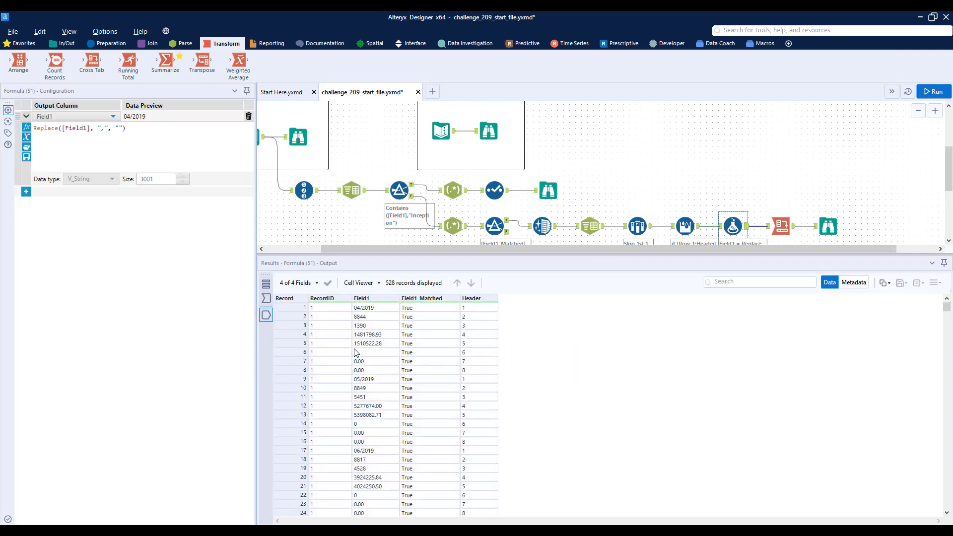
drag(338, 310, 334, 474)
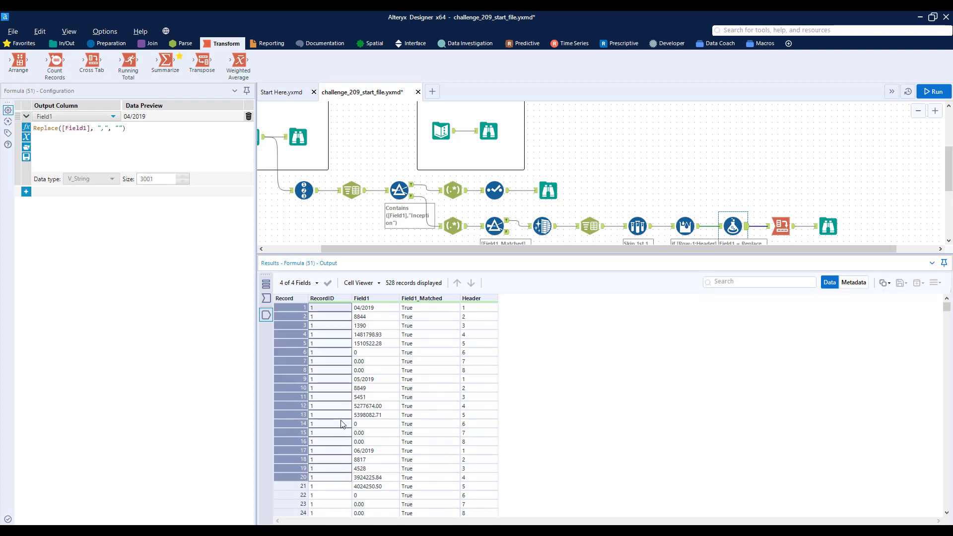
scroll(341, 424, down, 5)
click(586, 225)
click(546, 226)
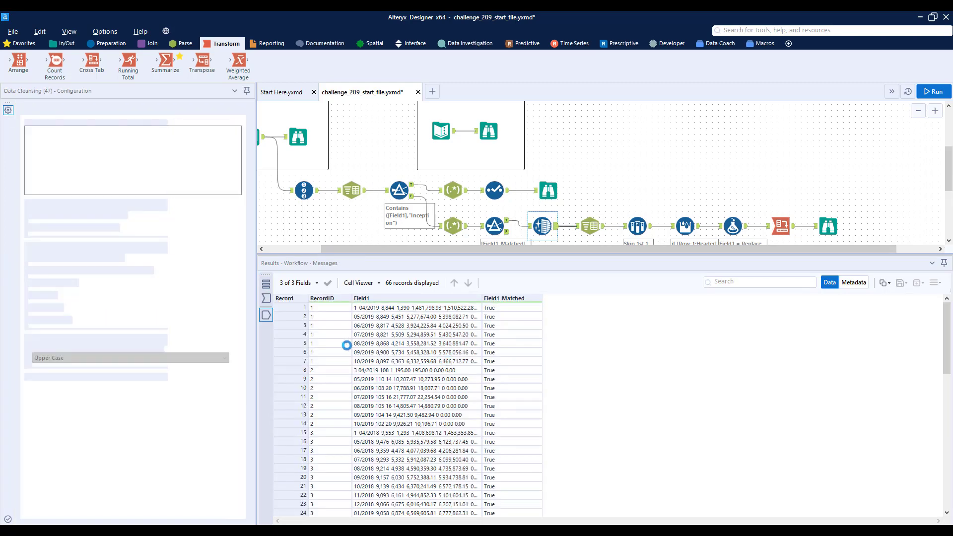
drag(350, 309, 345, 367)
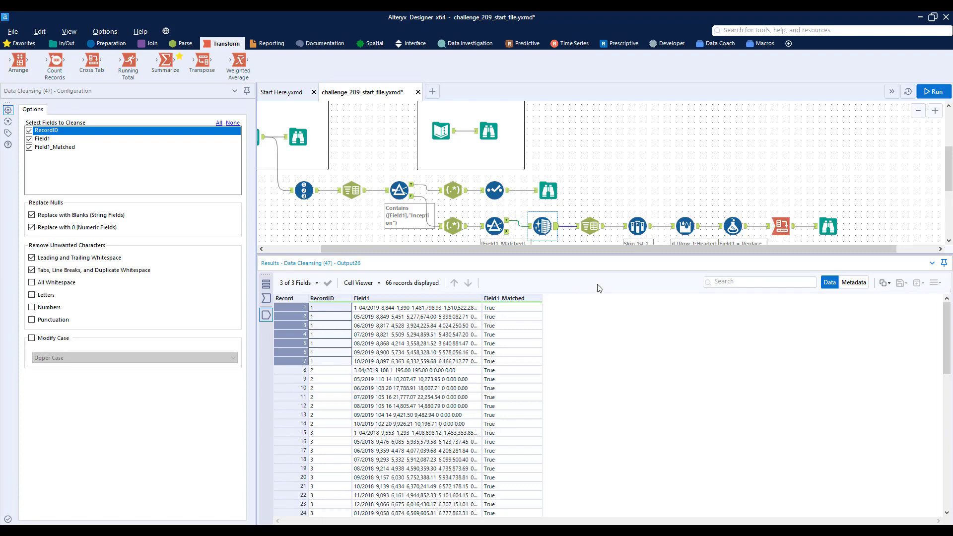
scroll(427, 370, down, 3)
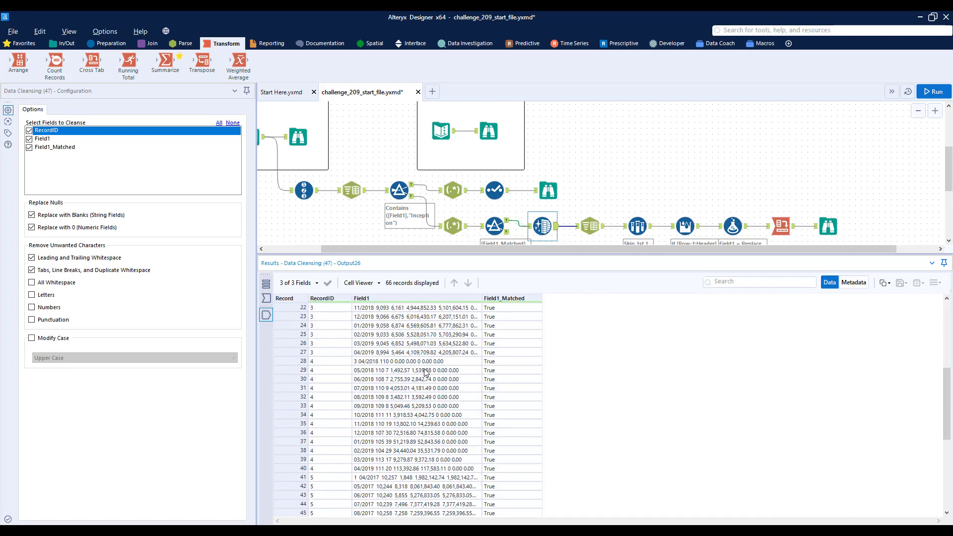
scroll(426, 358, up, 3)
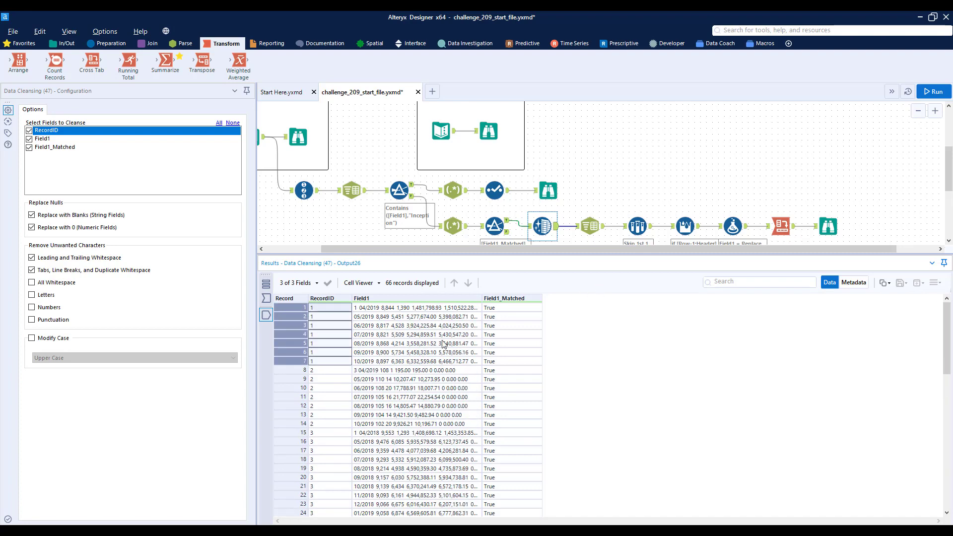
Step: Insert a Multi-Row Formula tool after Data Cleansing that creates a new Int32 field named RowID, grouped by RecordID
click(113, 45)
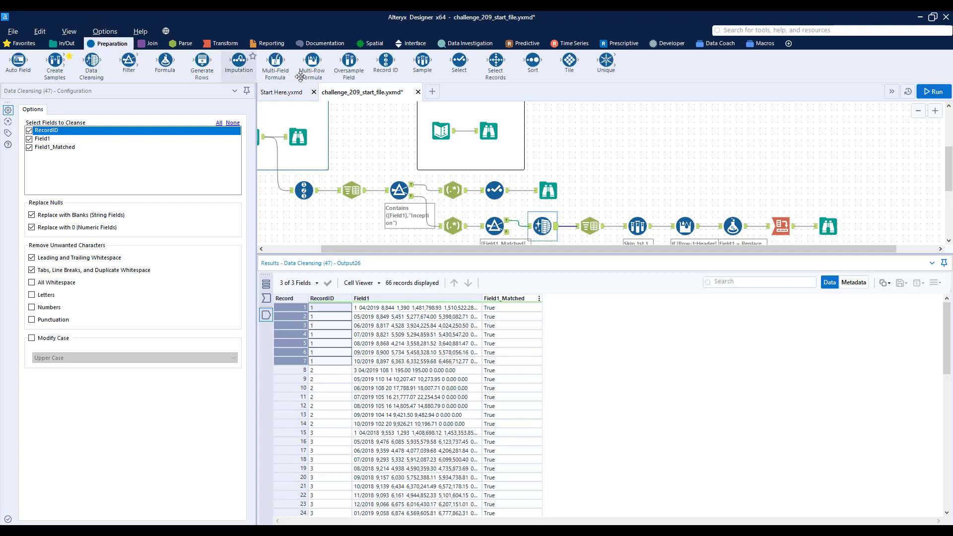
drag(312, 62, 562, 225)
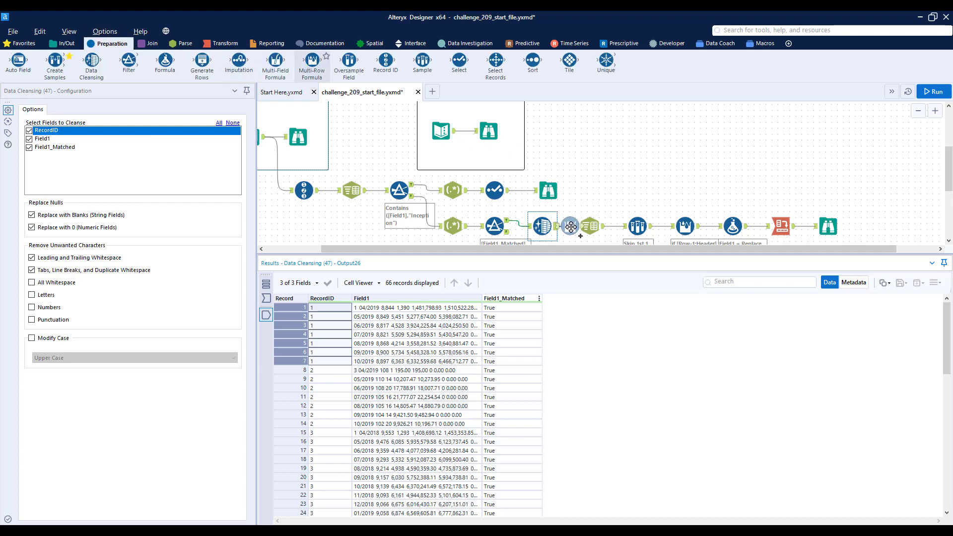
text(RowID)
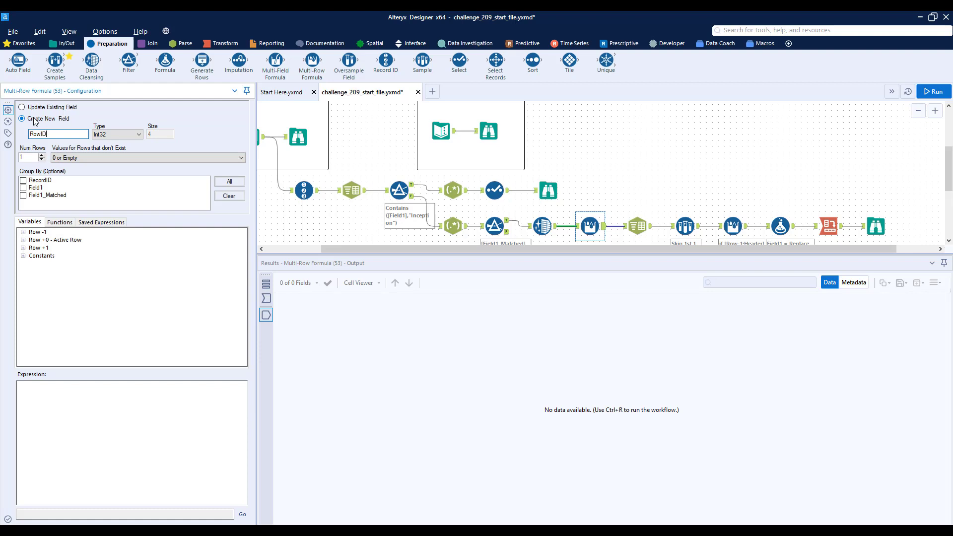
click(23, 180)
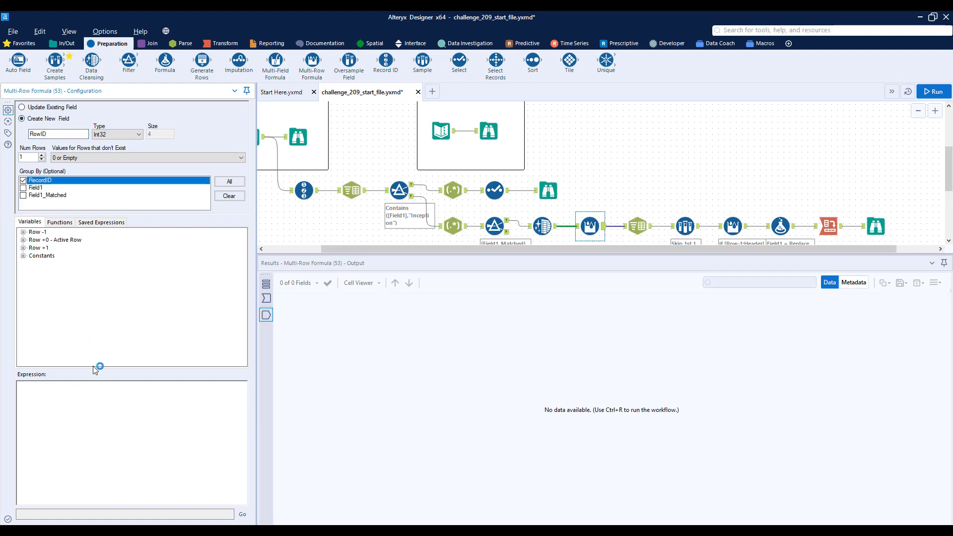
Step: Set the RowID expression to [Row-1:RowID]+1, save the workflow and run it
click(99, 409)
text([Row-1:RowID]+1)
key(ctrl+s)
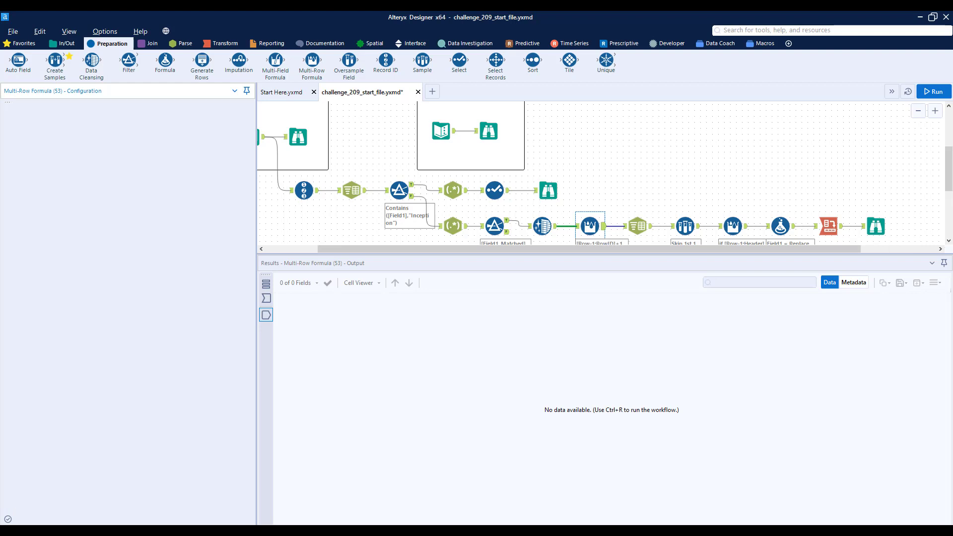
key(ctrl+r)
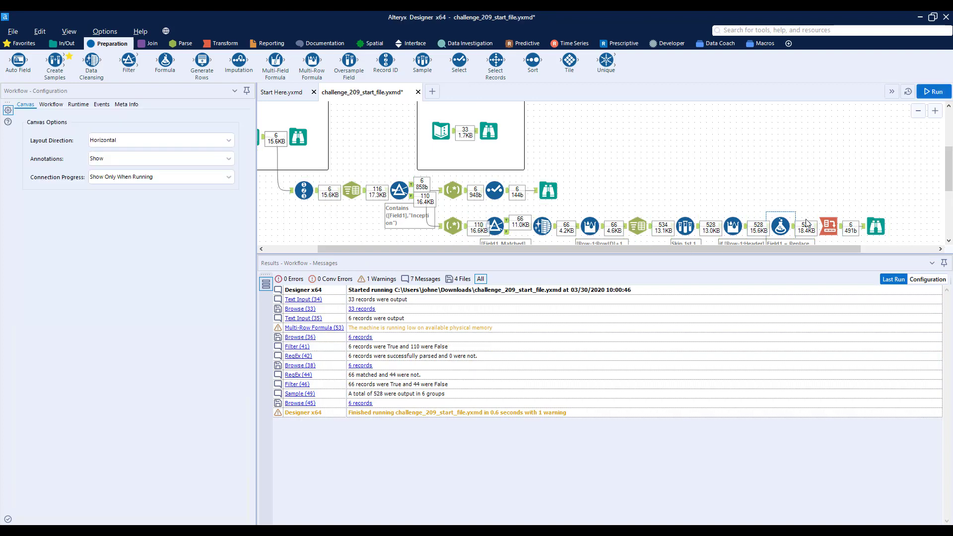
Step: Add RowID to the Cross Tab's grouping, run the workflow and compare the lower Browse with the expected output
click(828, 226)
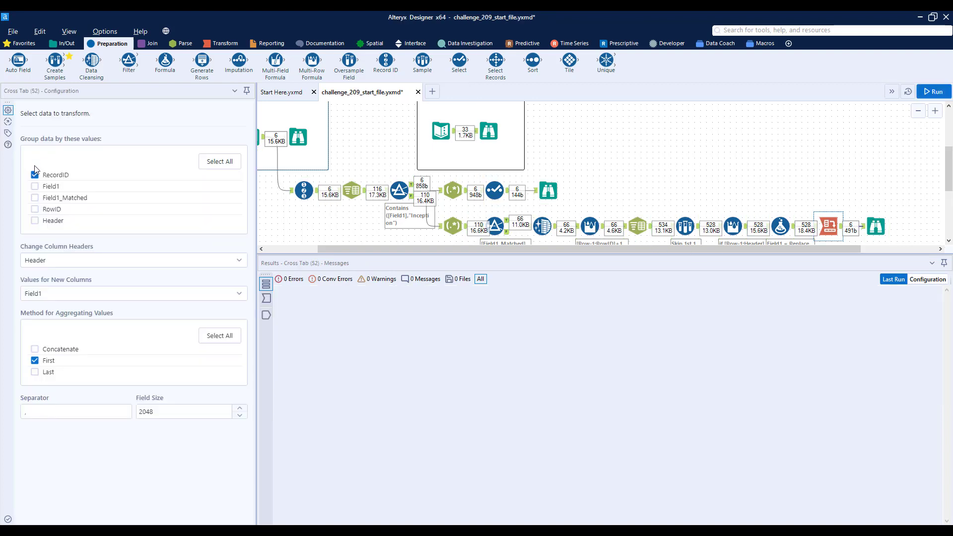
click(35, 209)
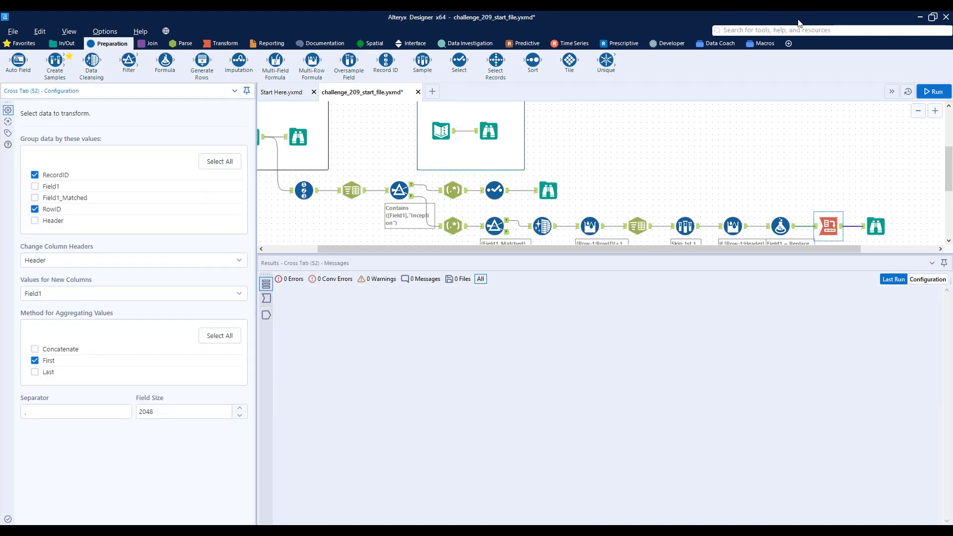
click(933, 92)
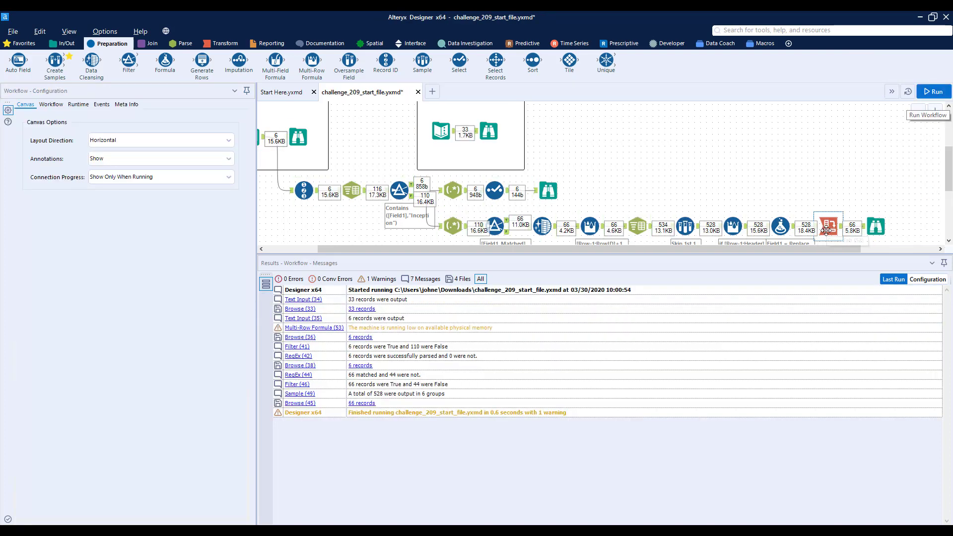
click(876, 226)
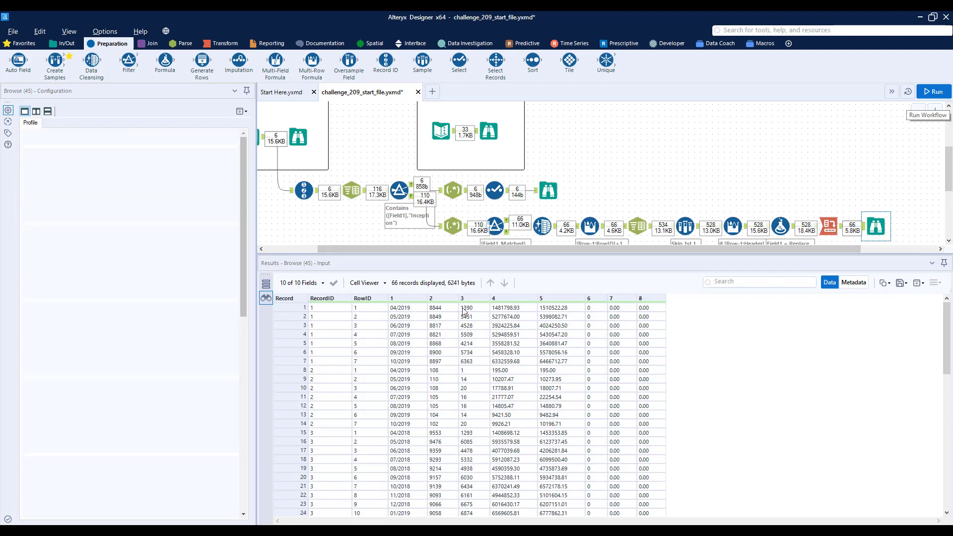
click(410, 315)
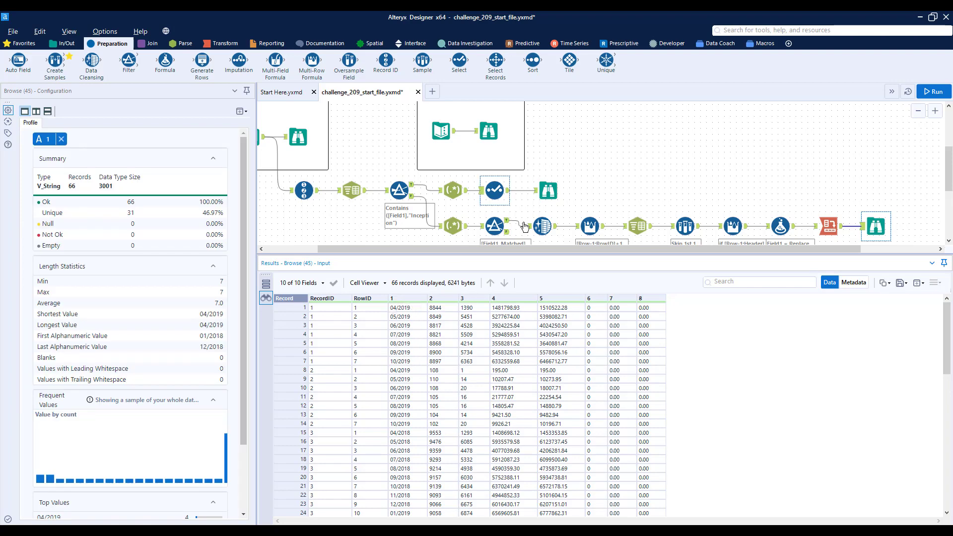
click(488, 131)
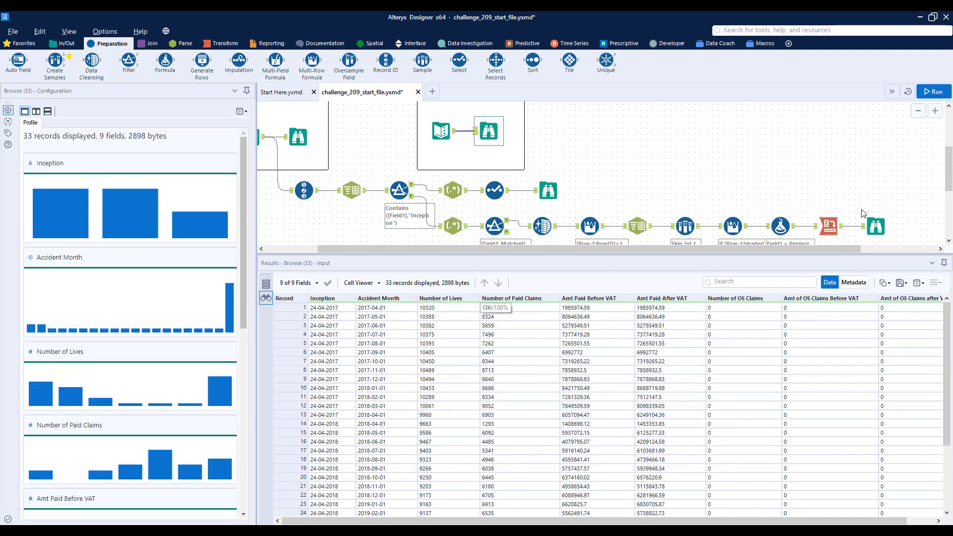
click(876, 225)
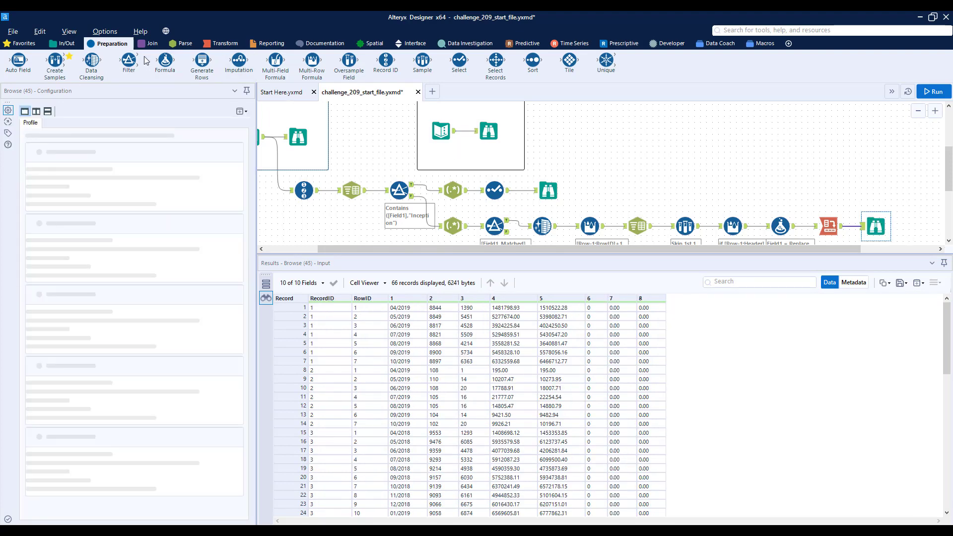
Step: Insert a Formula tool between the Cross Tab and the lower Browse, with a new output column named Accident Month
drag(780, 218, 855, 226)
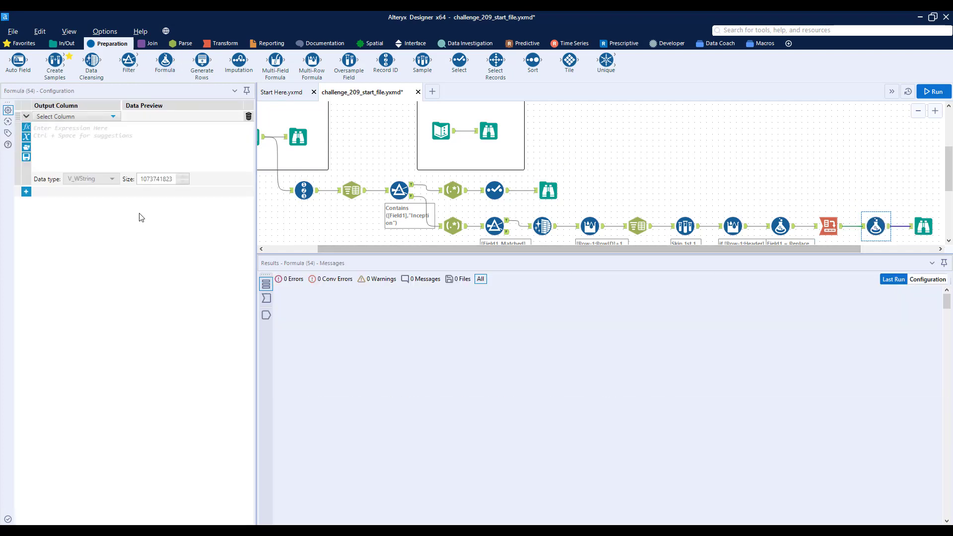
click(69, 120)
click(55, 165)
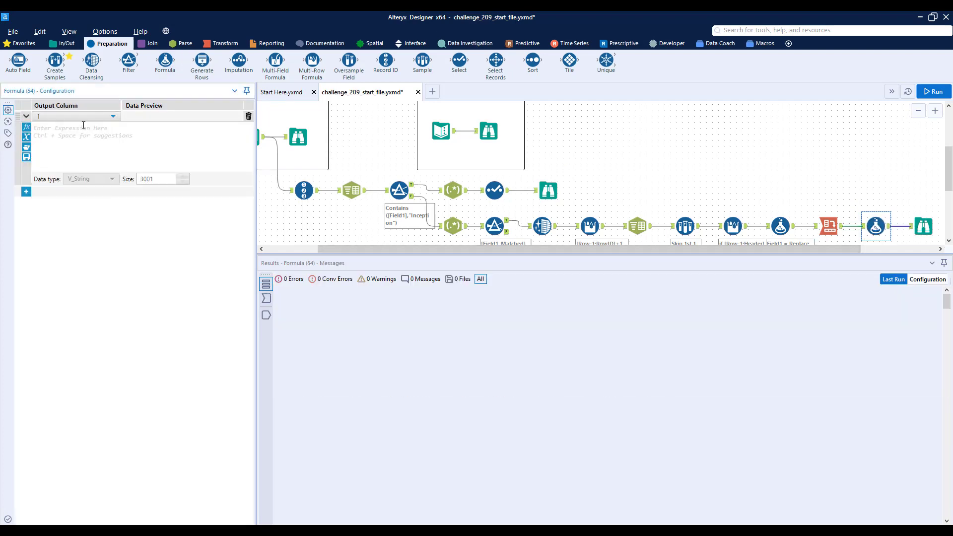
click(79, 119)
click(80, 129)
text(A)
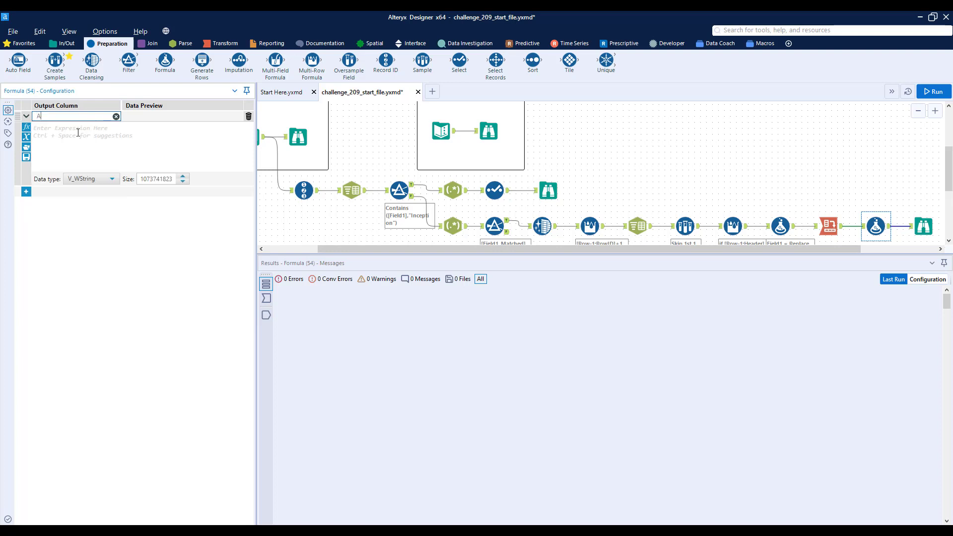
text(ccident Month)
Step: Set the Accident Month expression to DateTimeParse([1],"%m/%Y") and its data type to Date
click(78, 133)
text(date)
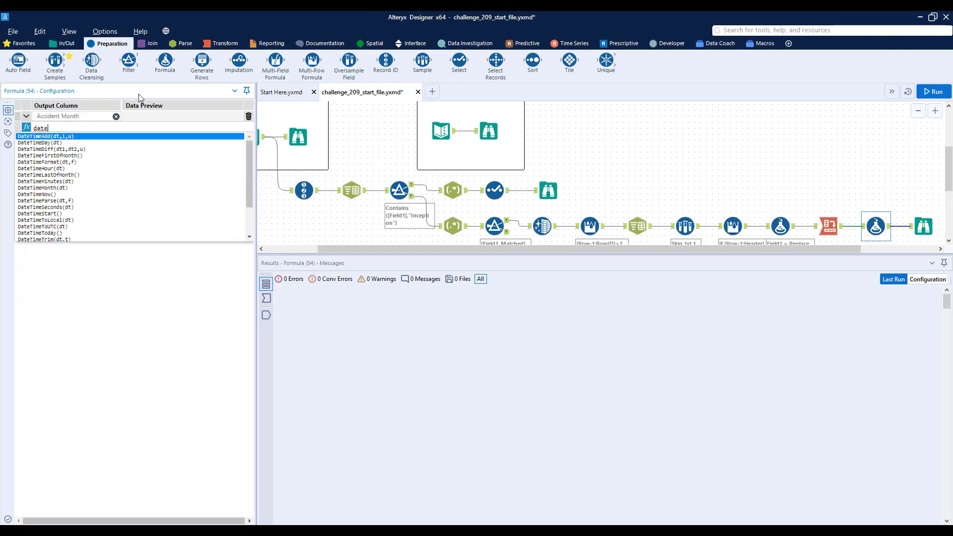
text(timep)
key(Tab)
text([)
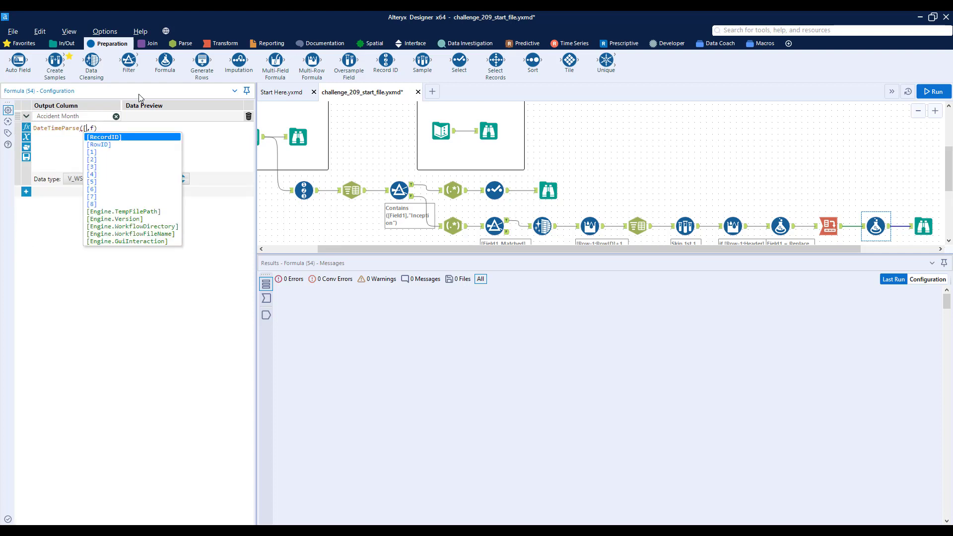
key(Down)
key(Down)
key(Tab)
key(Tab)
text("")
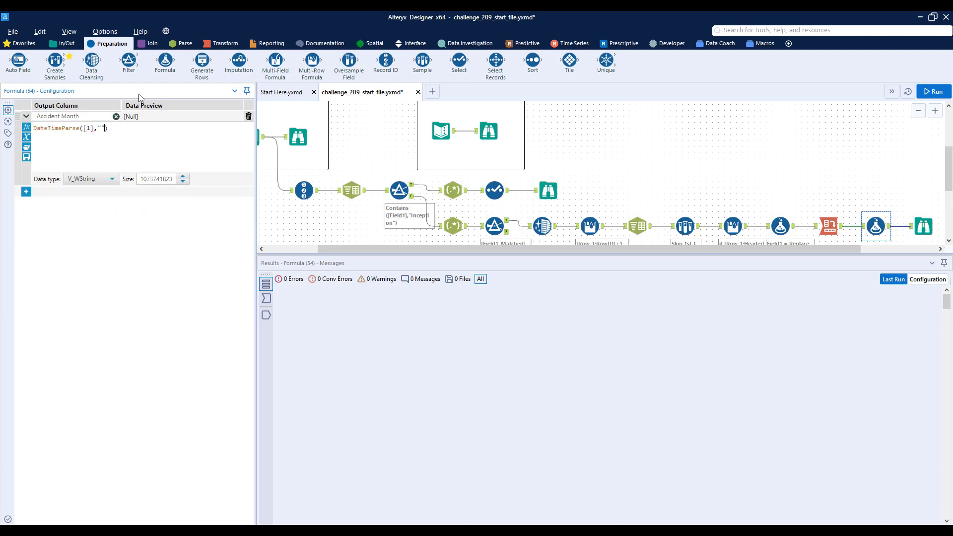
text(%m/%Y)
click(95, 179)
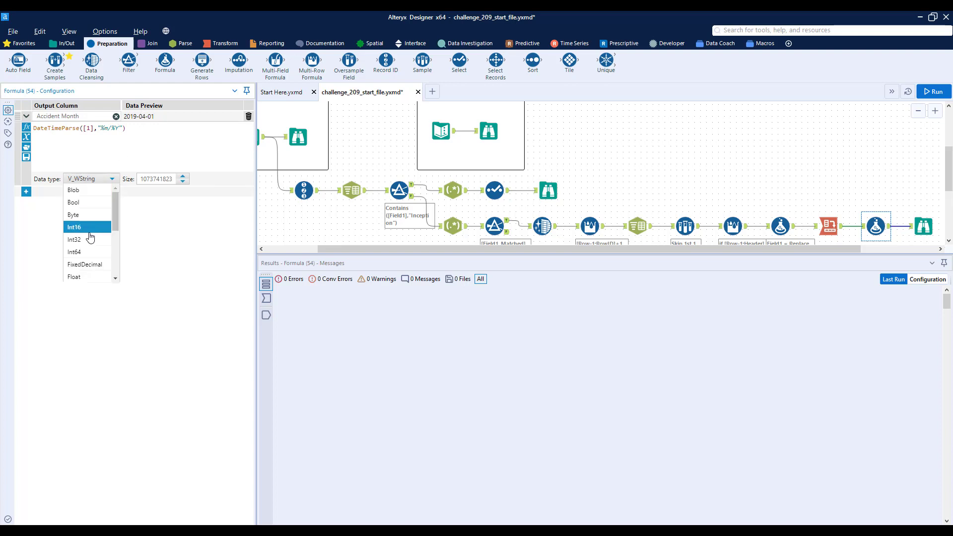
scroll(90, 239, down, 3)
click(91, 239)
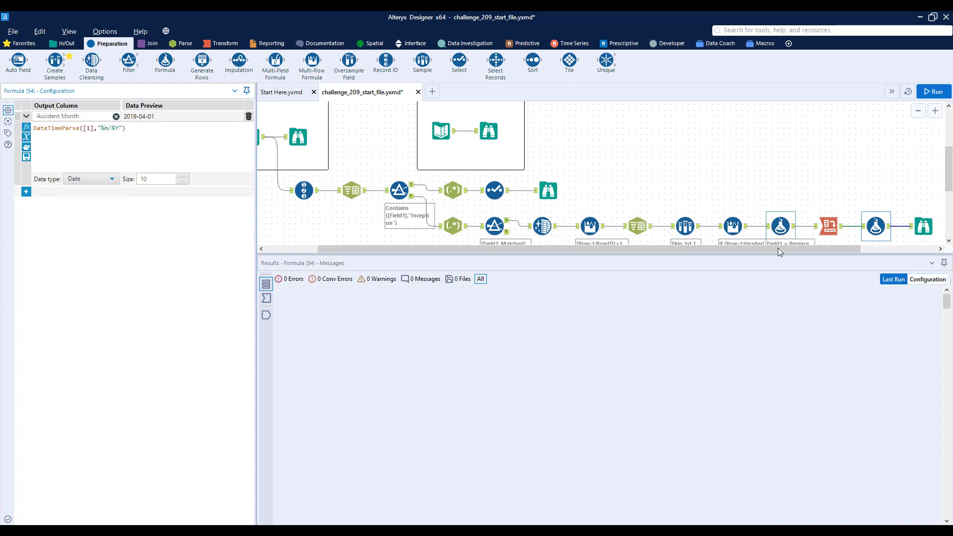
Step: Run the workflow and compare the Accident Month dates with column 1 in the lower Browse
click(923, 226)
key(ctrl+r)
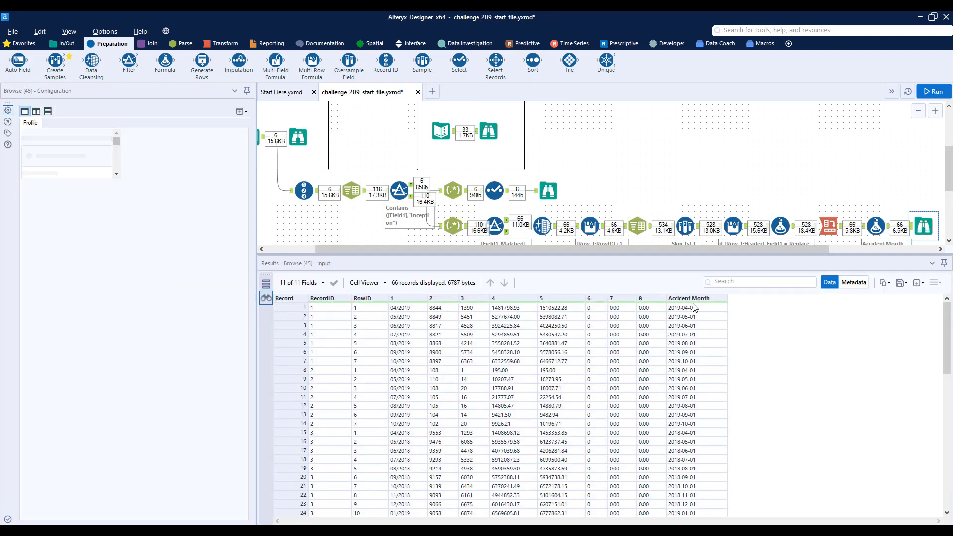
click(695, 308)
click(408, 309)
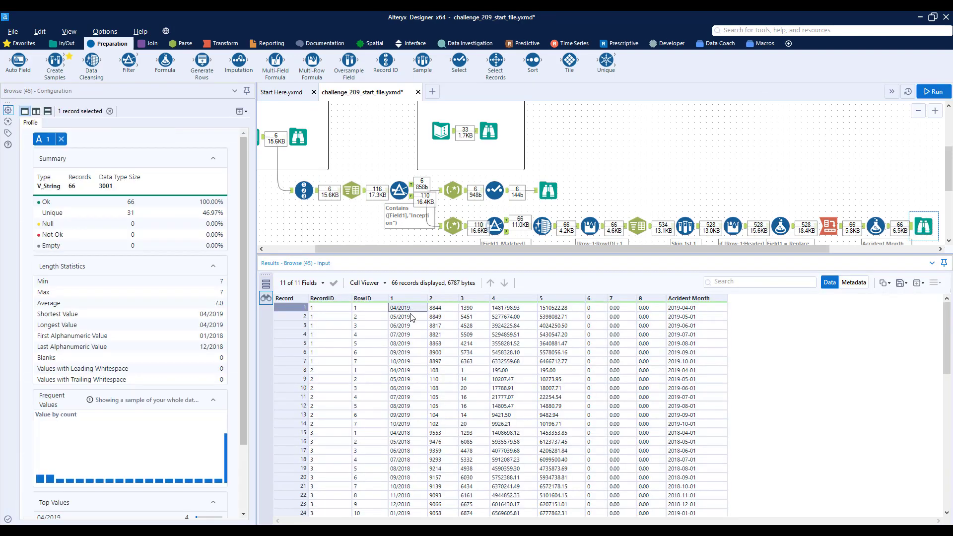
drag(402, 354, 690, 354)
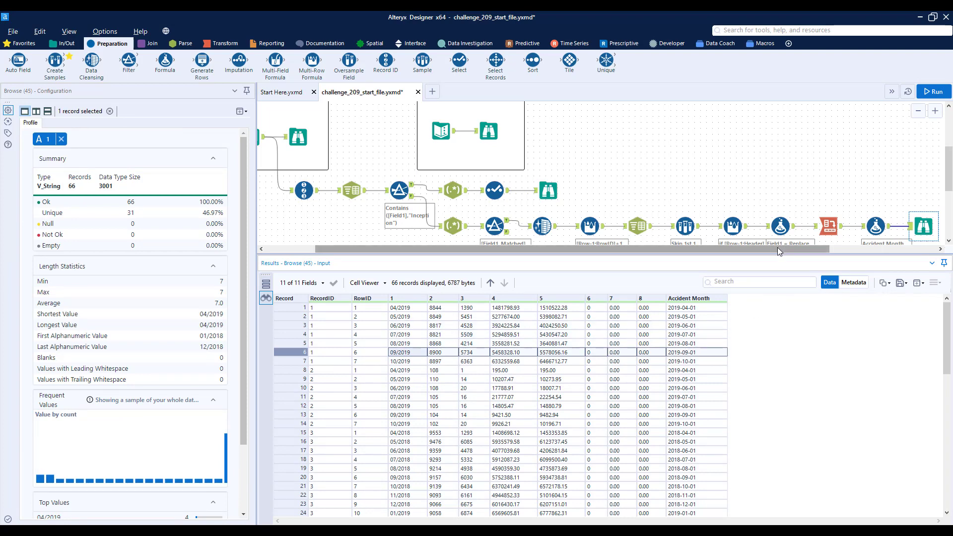
Step: Insert a Select tool after the Accident Month formula, exclude field 1 and move Accident Month directly below RowID
drag(778, 249, 884, 249)
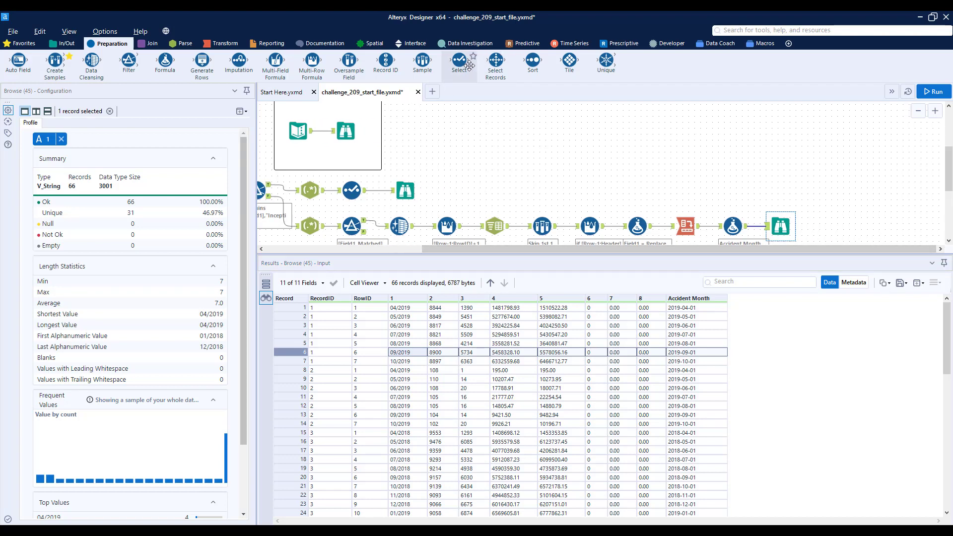
drag(469, 66, 753, 226)
drag(759, 230, 760, 229)
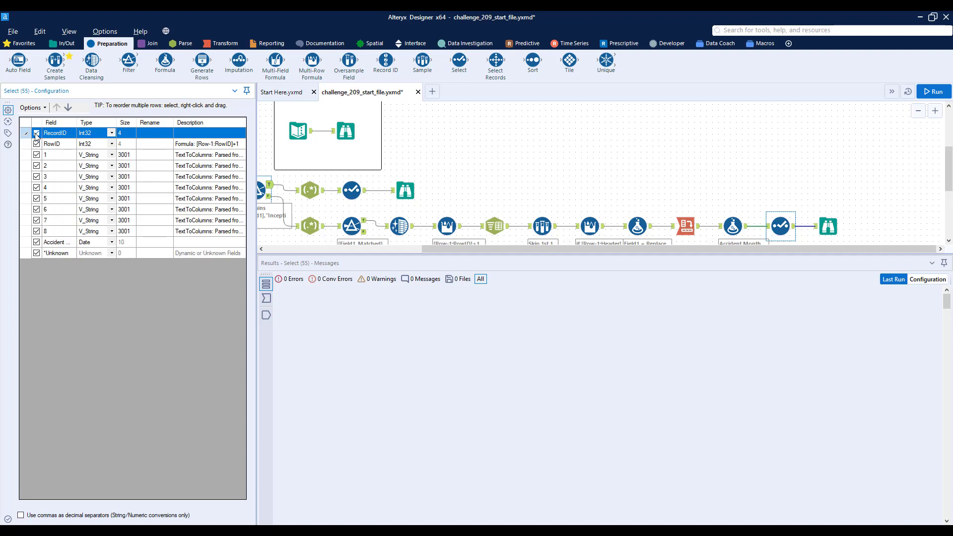
click(37, 155)
click(57, 243)
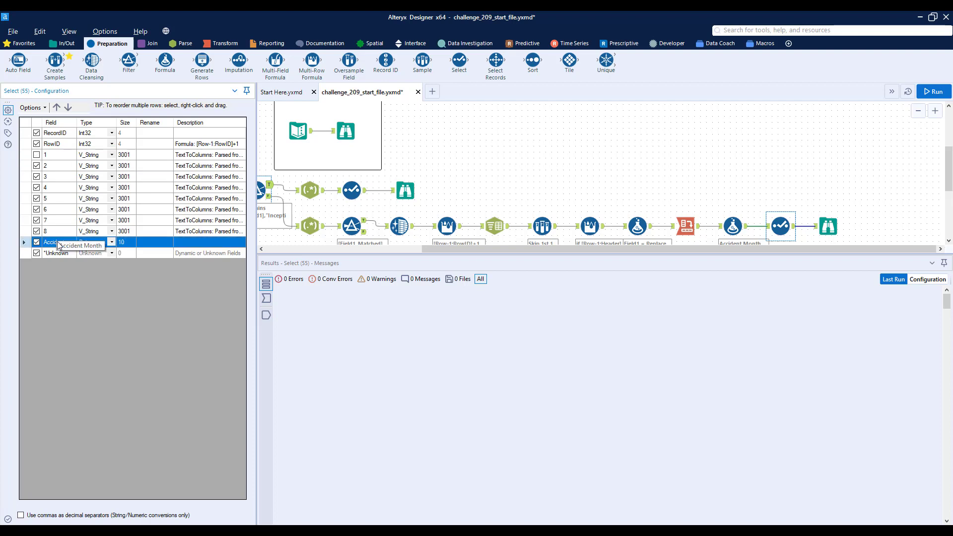
drag(60, 158, 61, 160)
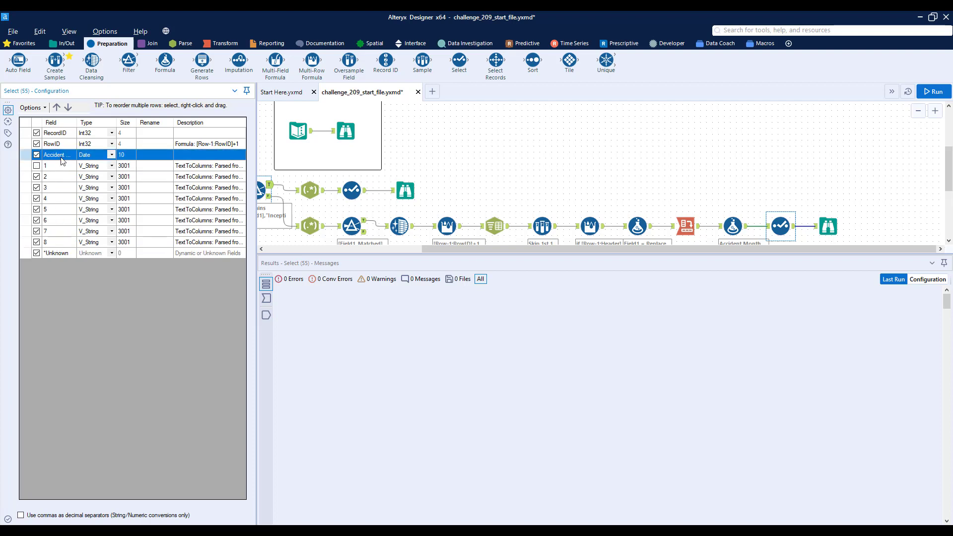
Step: Following the expected output's headings, rename field 2 as Number of Lives and field 3 as Number of Paid Claims in the new Select tool
drag(490, 249, 364, 256)
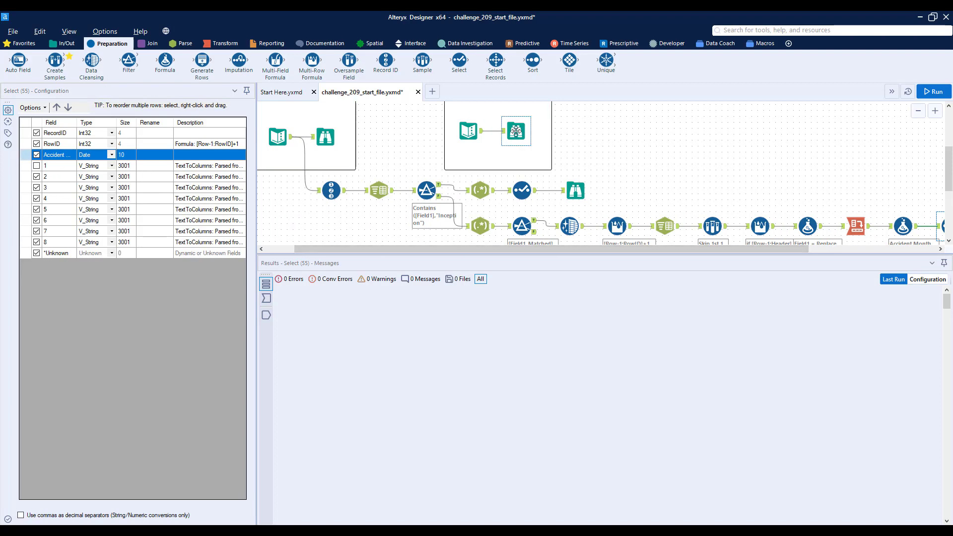
click(515, 131)
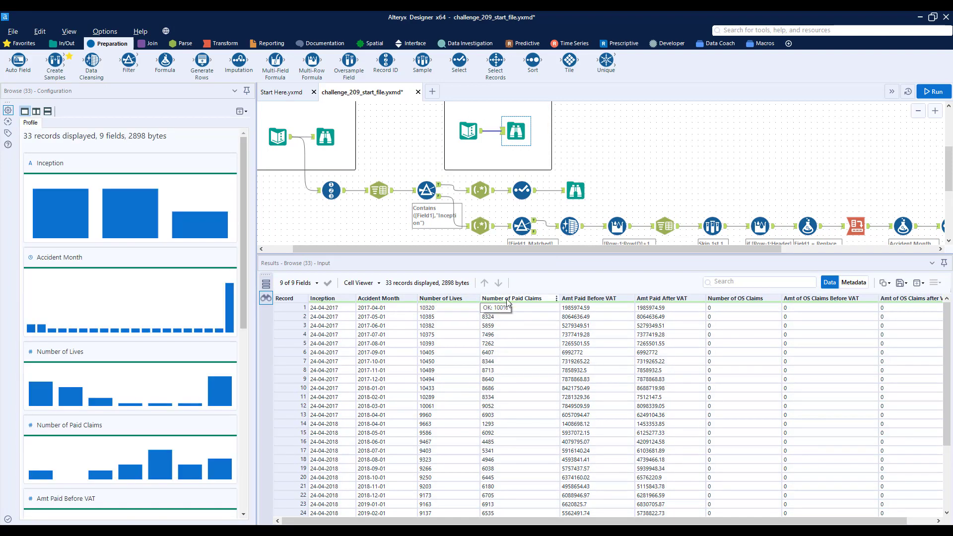
drag(775, 249, 829, 250)
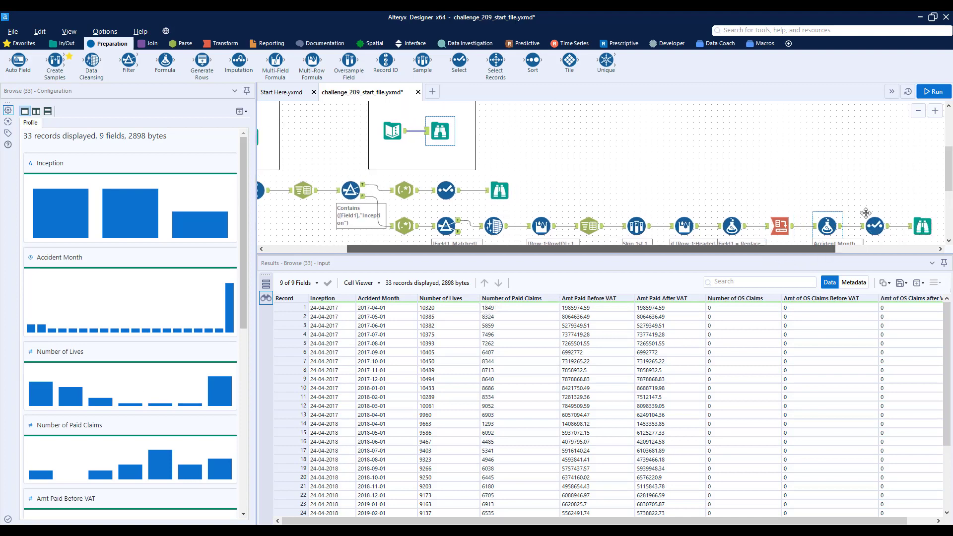
click(875, 226)
click(159, 176)
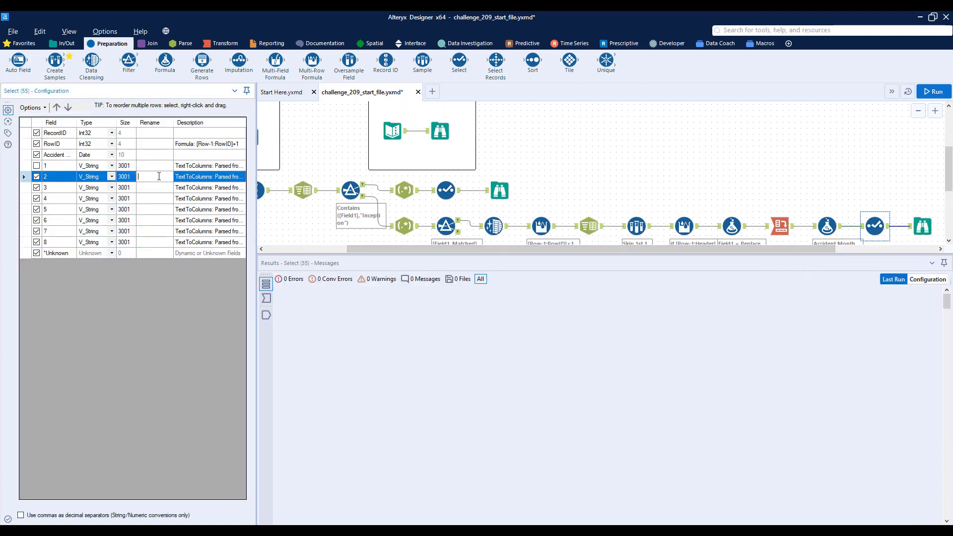
text(Number of Lies)
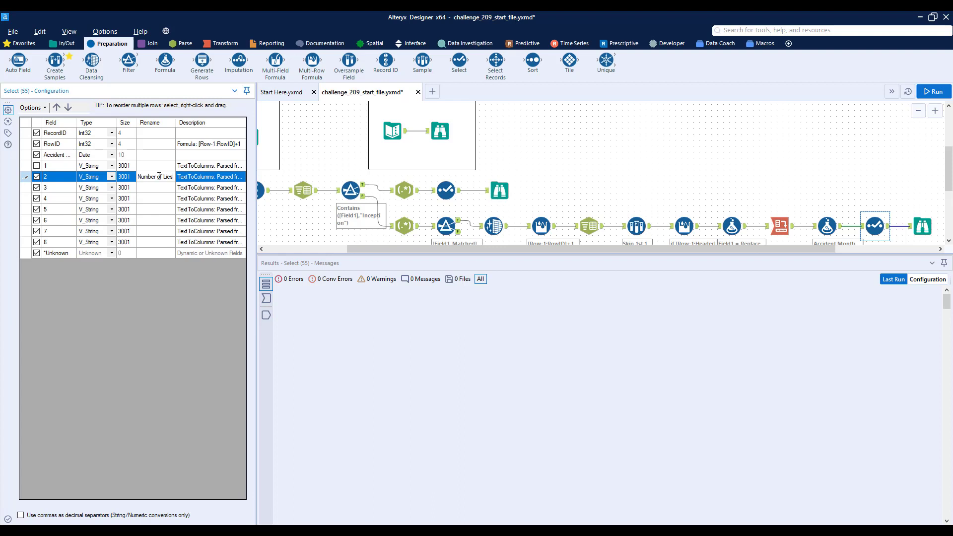
key(BackSpace)
key(BackSpace)
text(ves)
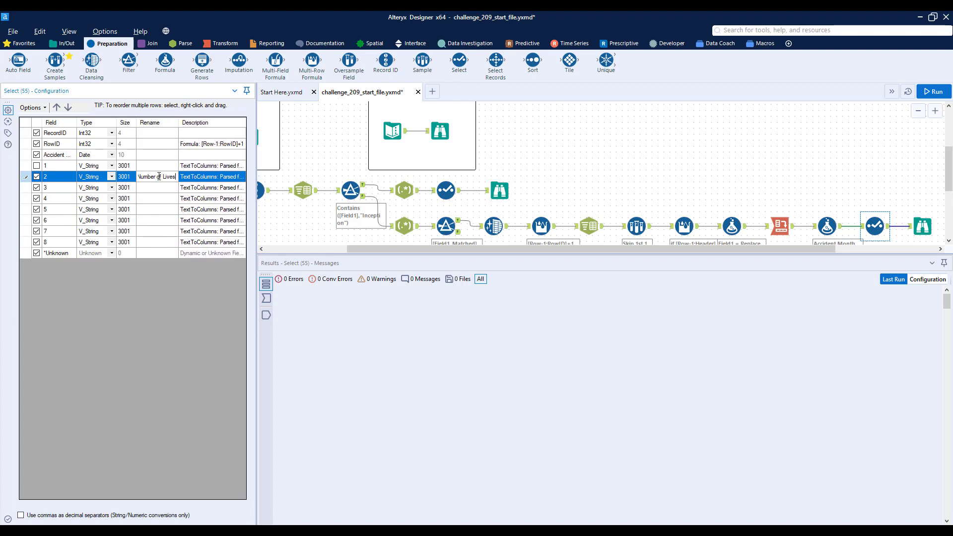
key(Return)
text(Number of Paid )
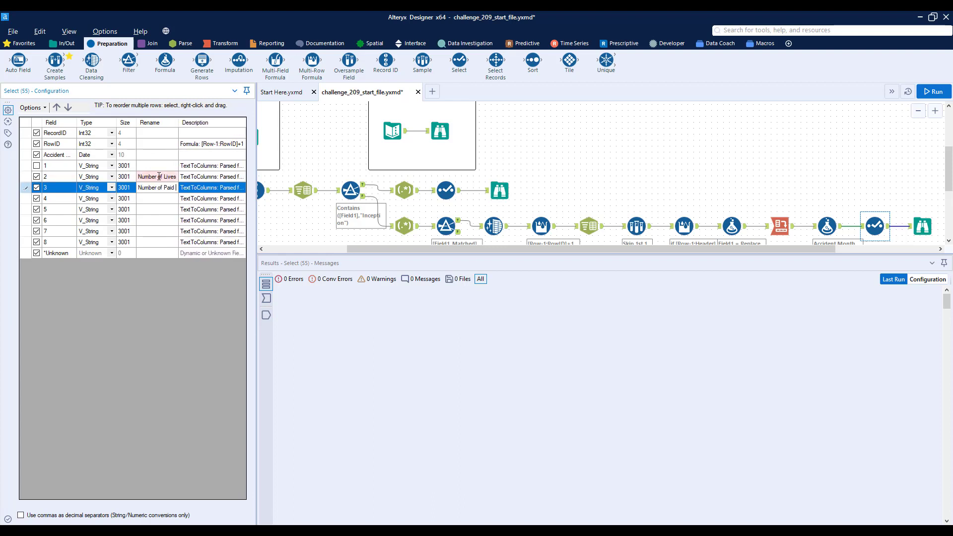
text(Claims)
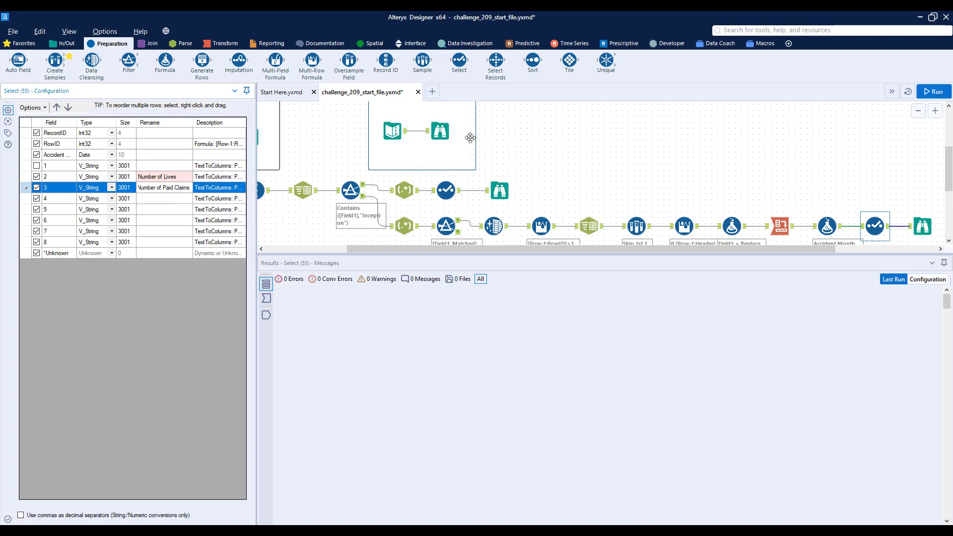
Step: Check the expected headings and rename field 4 as Amt Paid Before VAT and field 5 as Amt Paid After VAT
click(440, 131)
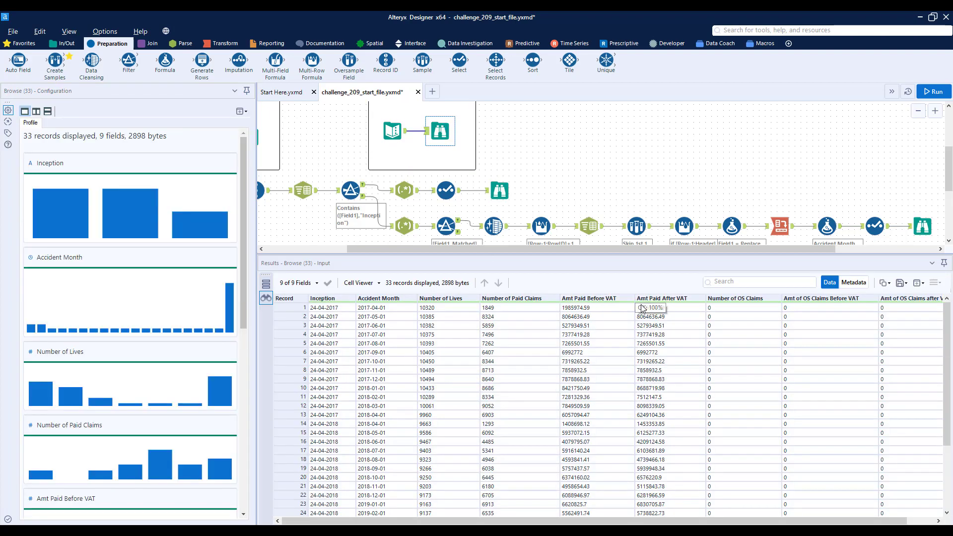
click(922, 226)
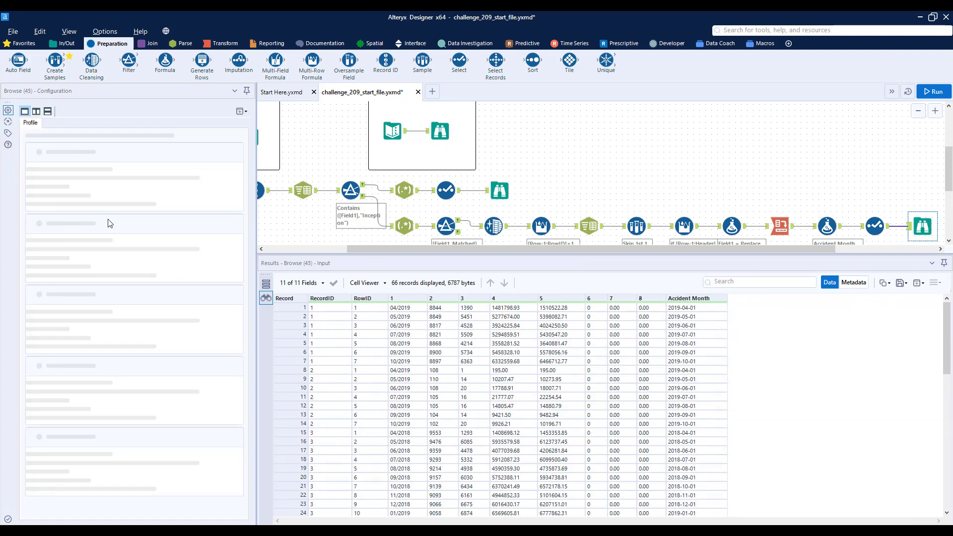
click(875, 226)
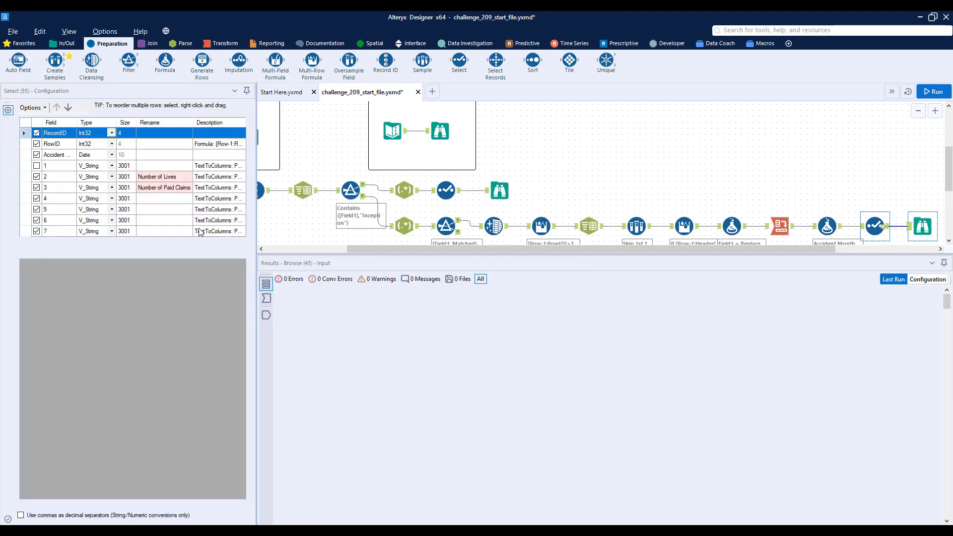
click(150, 198)
click(150, 198)
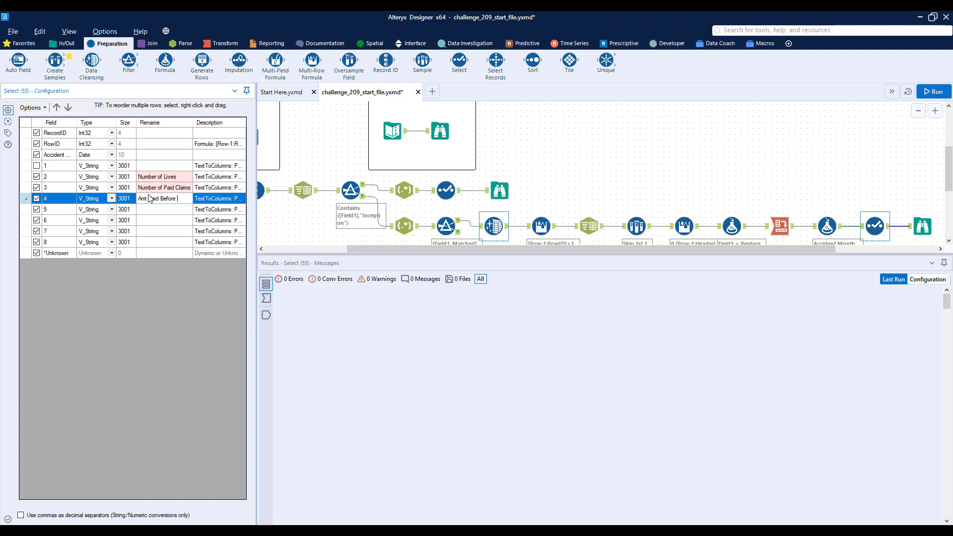
key(Down)
text(A)
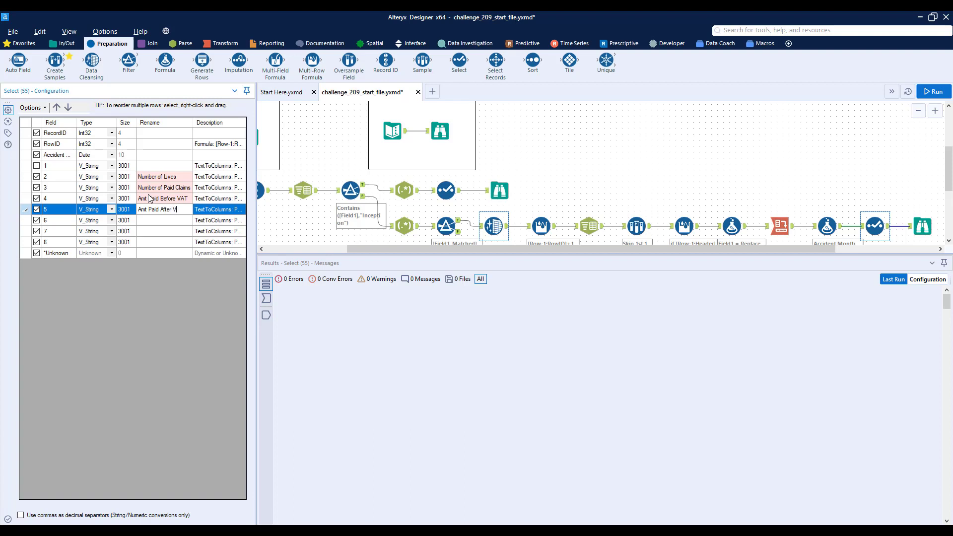
key(Down)
key(Up)
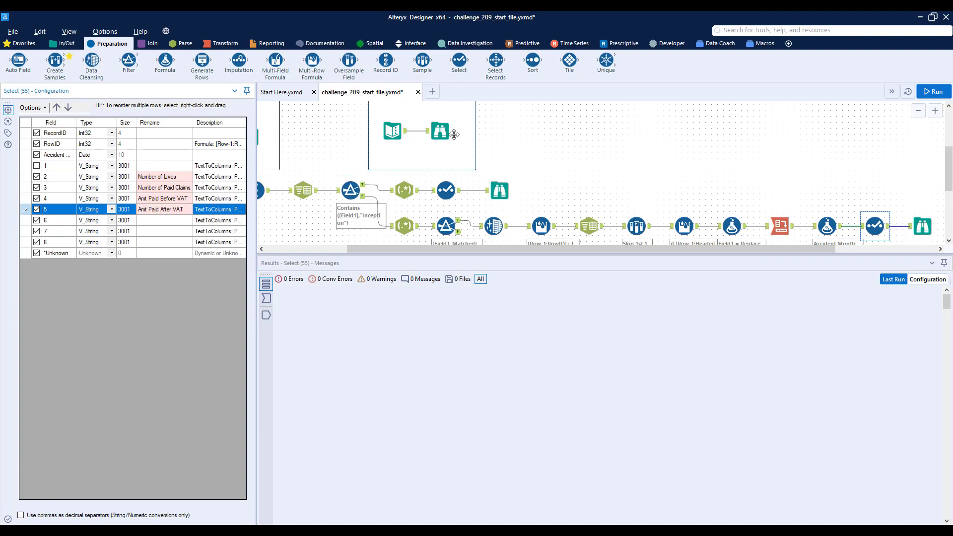
Step: Check the remaining expected headings and rename field 6 as Number of OS Claims in the Select tool
click(439, 131)
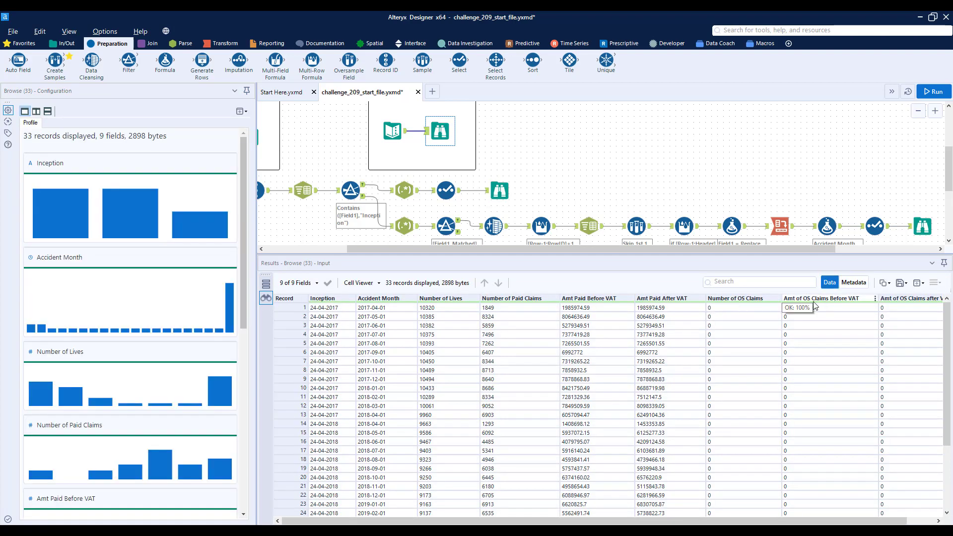
click(875, 226)
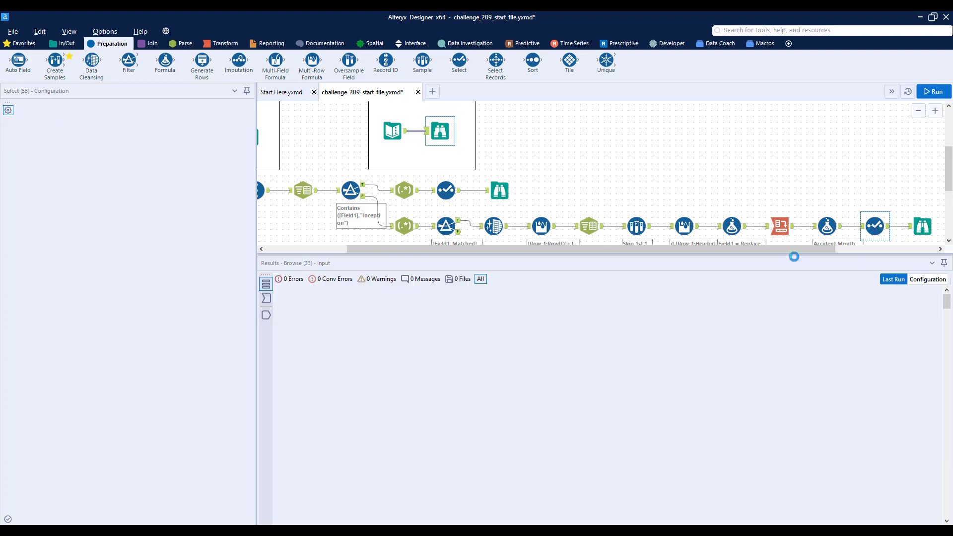
click(168, 220)
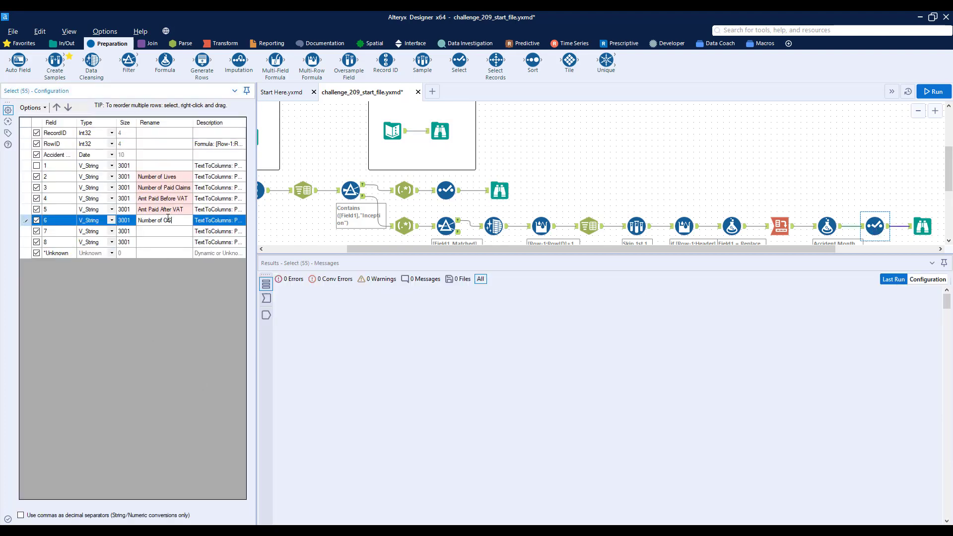
key(Return)
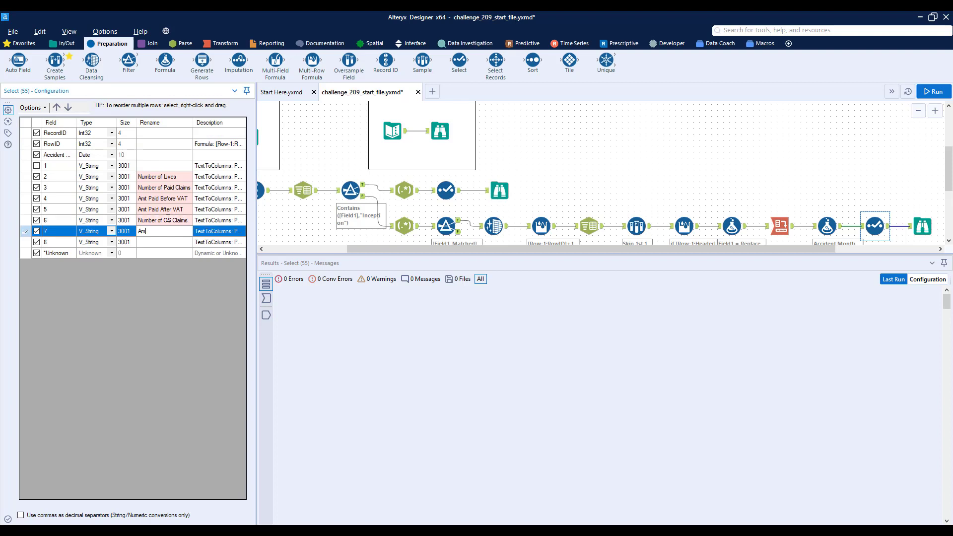
Step: Rename field 7 as Amt of OS Claims Before VAT and field 8 as Amt of OS Claims After VAT
text(Amt of OS Claims Before Vat)
key(Return)
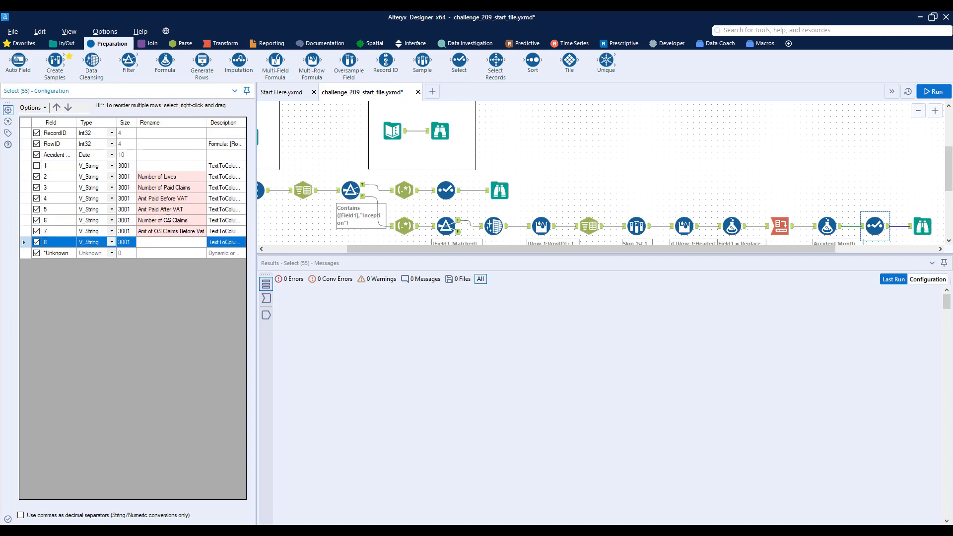
key(Up)
key(Right)
key(BackSpace)
key(BackSpace)
text(AT)
key(Return)
text(A)
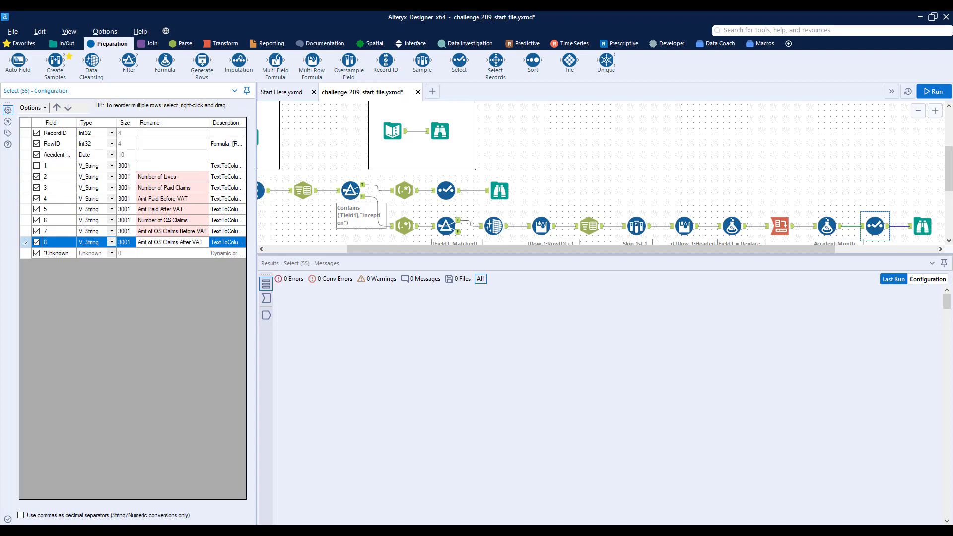
Step: Check the renamed output and change all seven renamed fields, Number of Lives through Amt of OS Claims After VAT, to Double
click(922, 222)
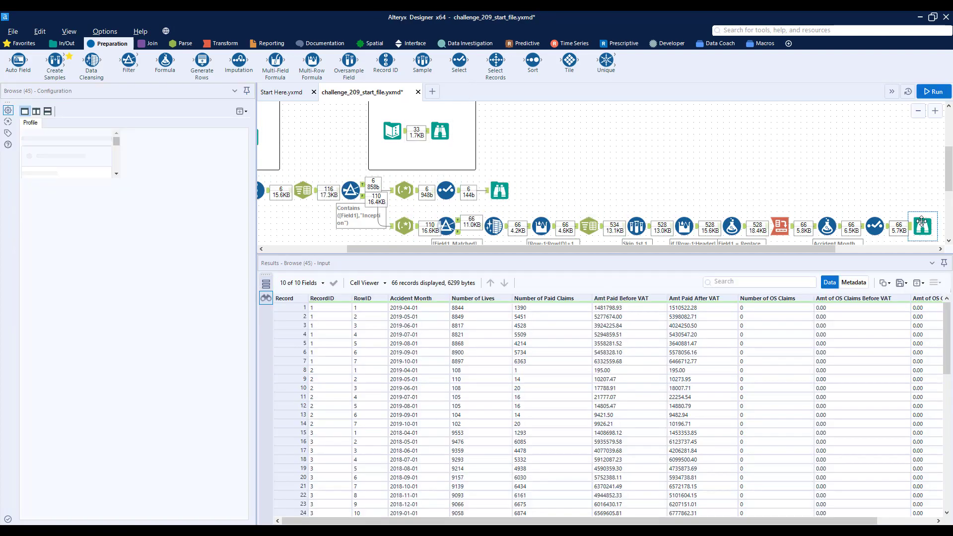
click(876, 226)
click(54, 177)
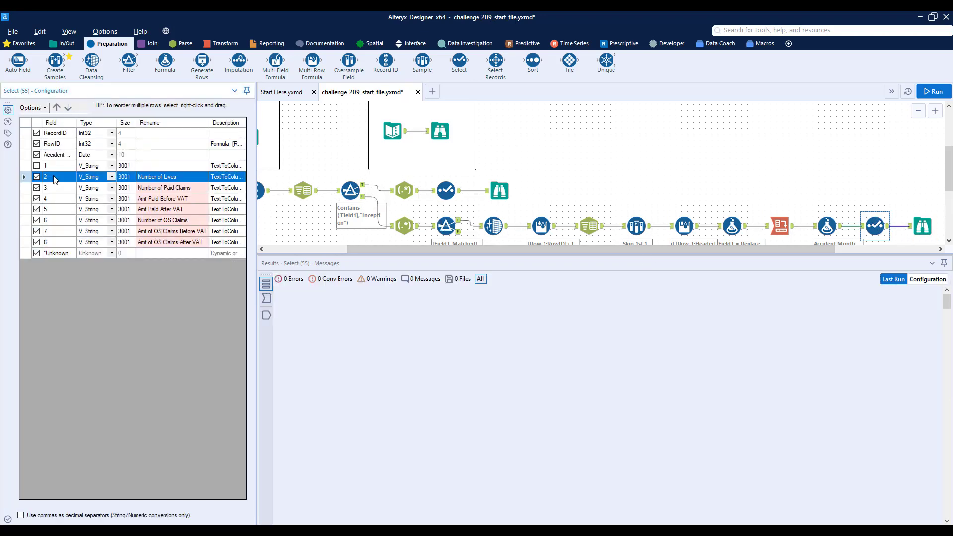
shift+click(60, 245)
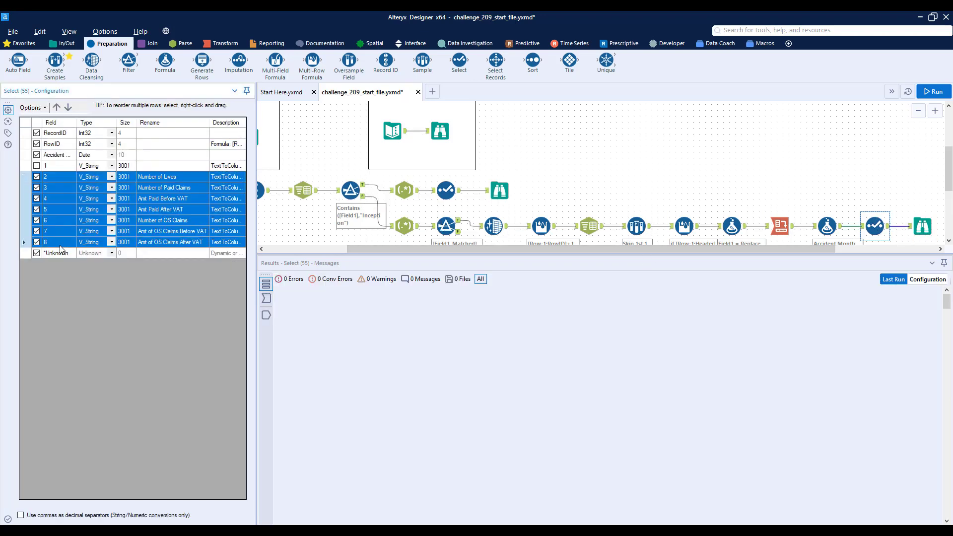
click(31, 109)
mouse_move(132, 132)
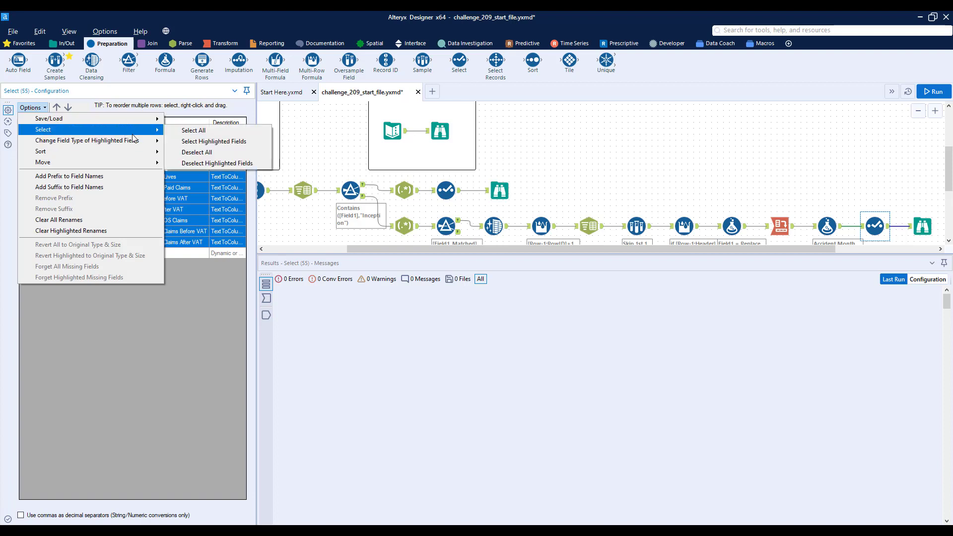
click(191, 218)
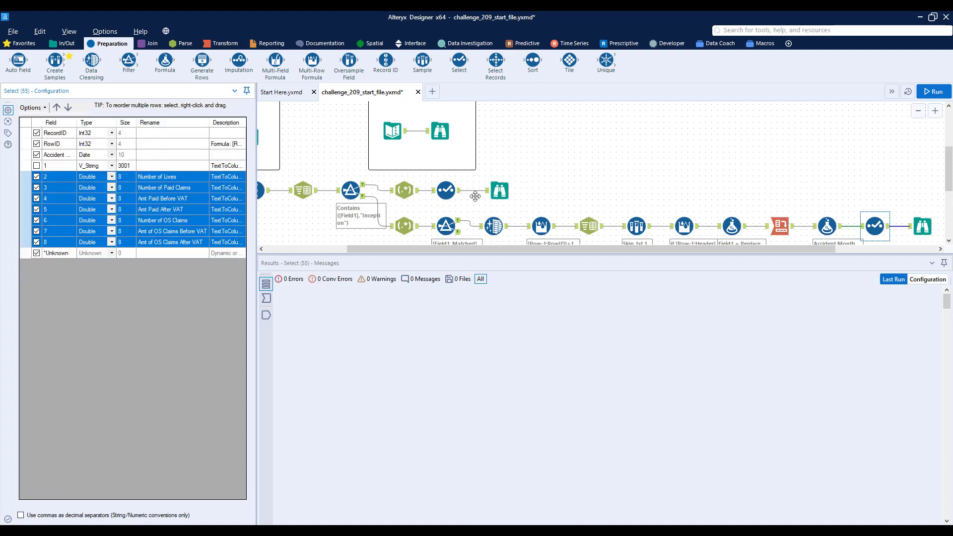
Step: Run the workflow and compare the converted monthly records with the expected output, including the Accident Month values
click(933, 91)
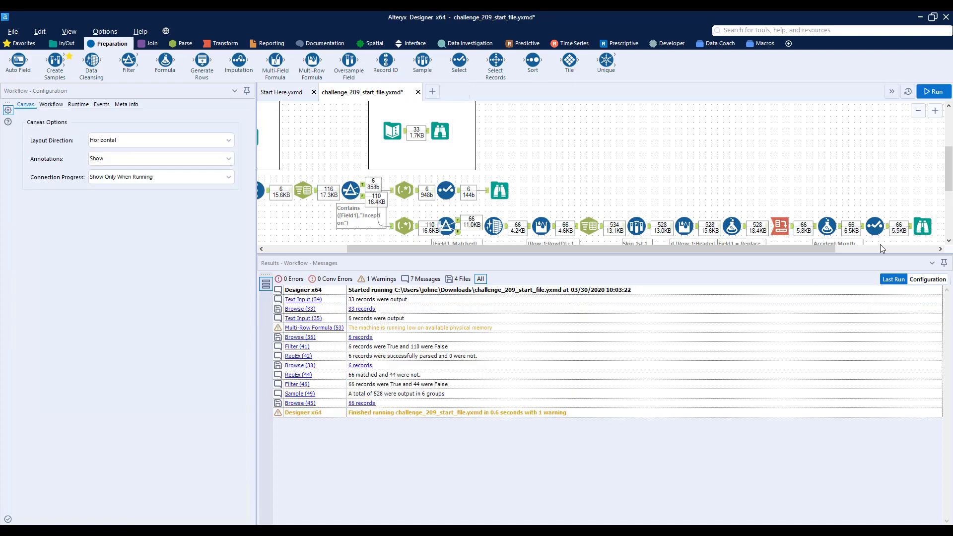
click(914, 225)
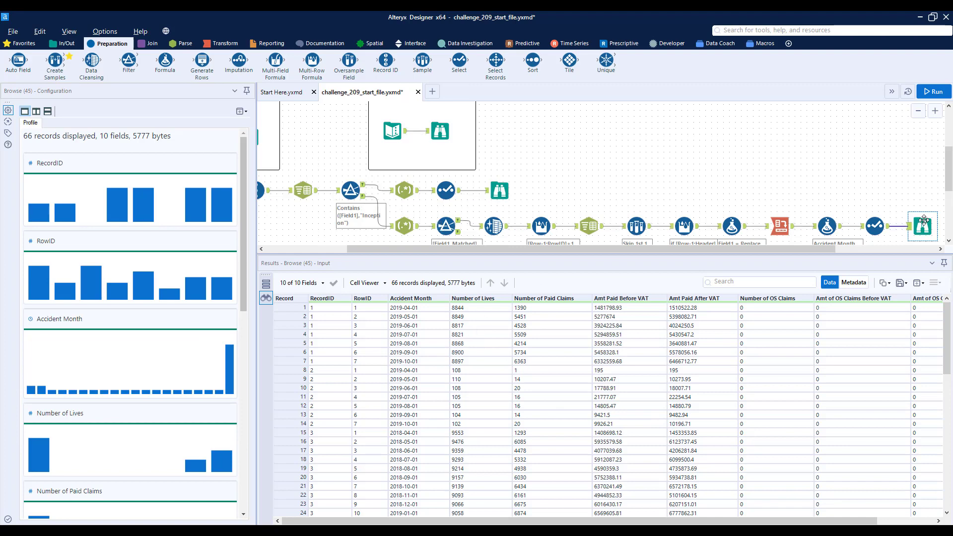
click(438, 131)
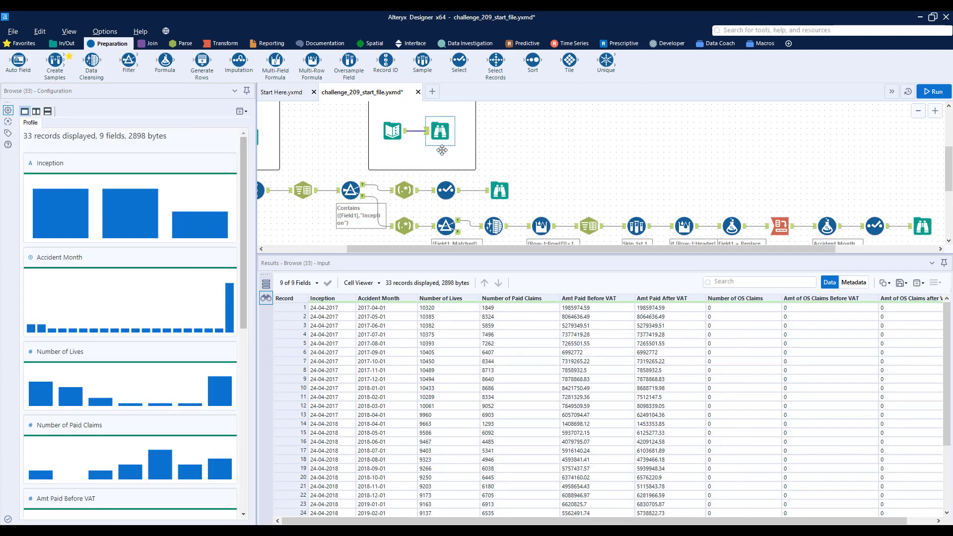
click(922, 225)
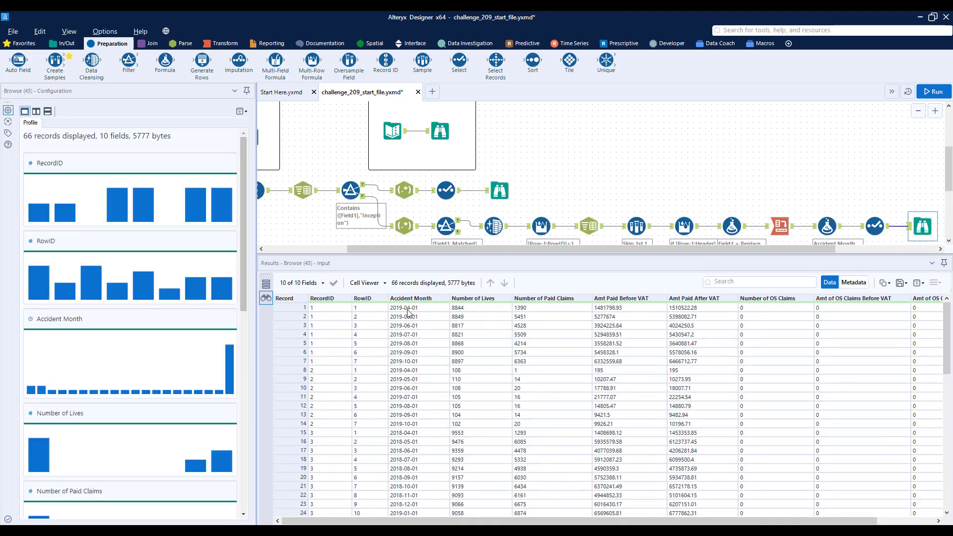
click(420, 308)
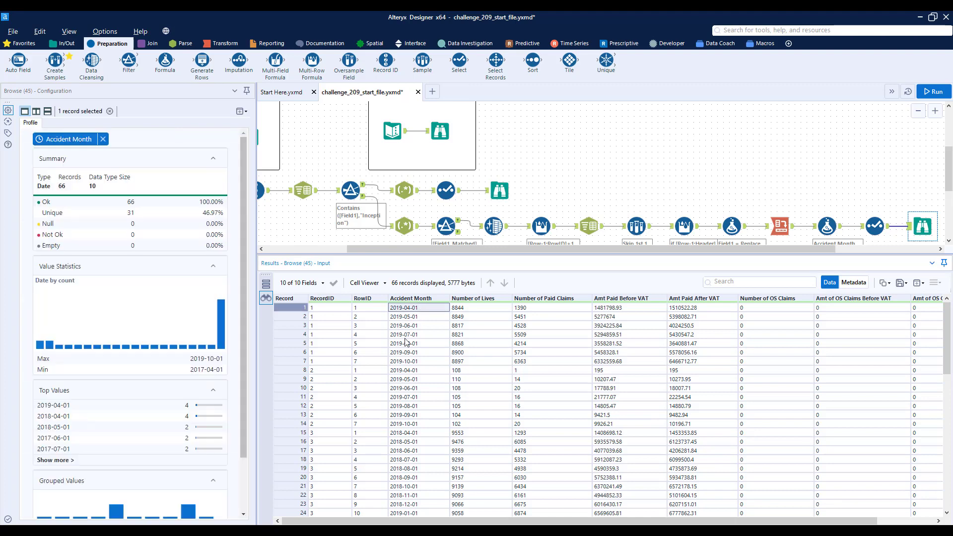
Step: Add a Join tool after the final Select tool, feeding the inception Select output into its left input and the monthly amounts into its right
drag(596, 249, 696, 249)
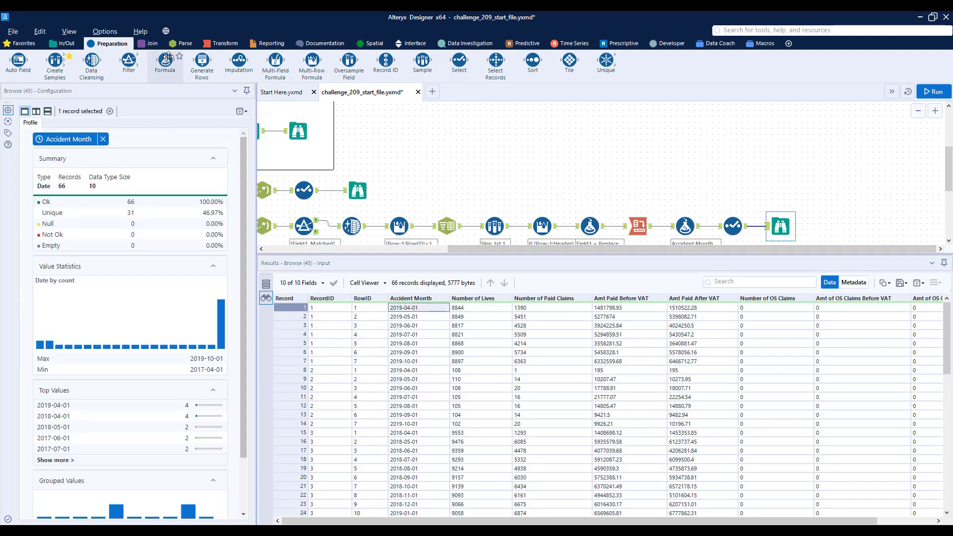
click(148, 44)
drag(129, 61, 780, 185)
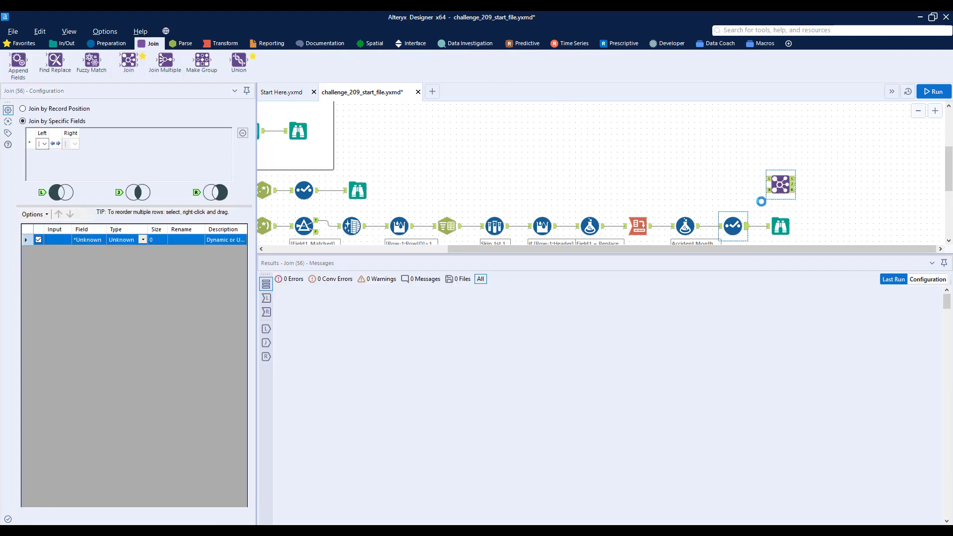
drag(317, 190, 769, 178)
Step: Delete the Browse tool from the inception branch and check the output of that branch's Select tool
click(358, 191)
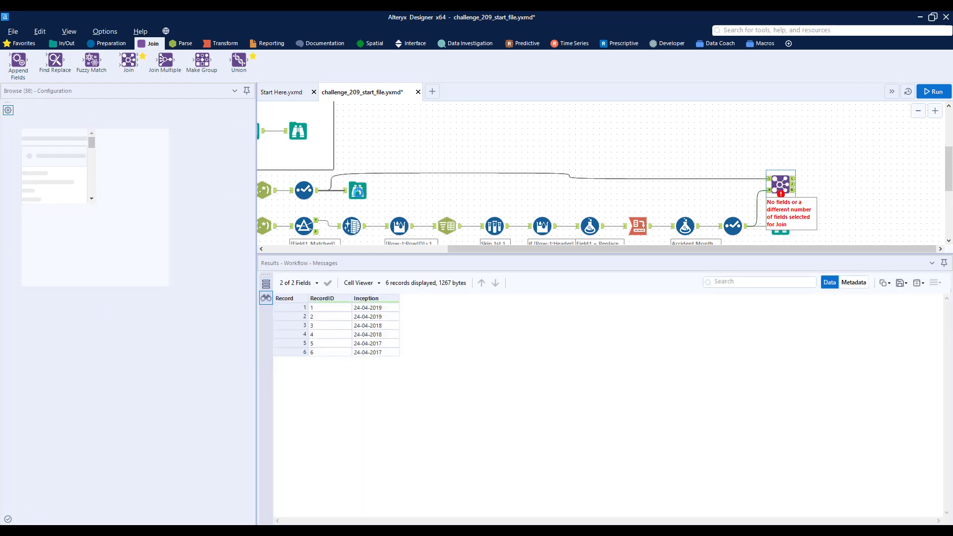
key(Delete)
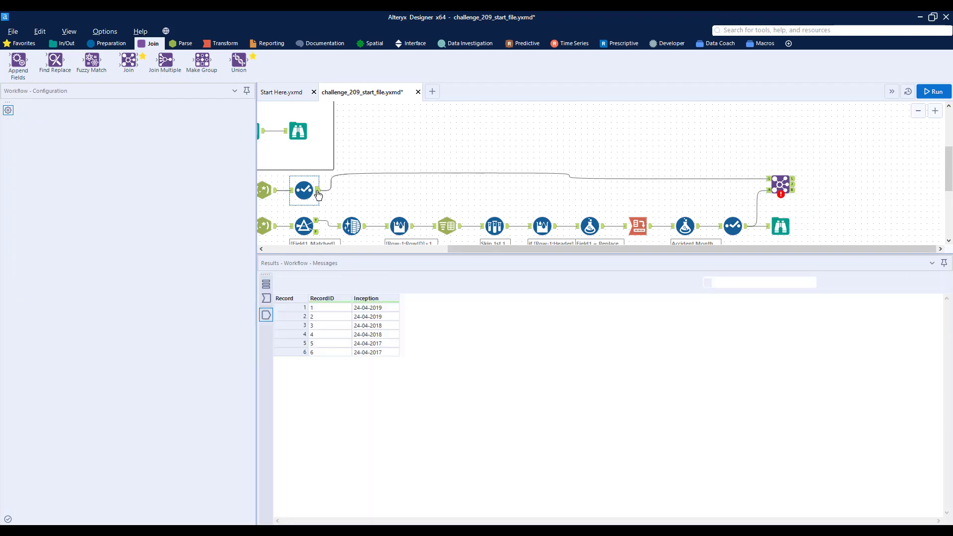
click(317, 193)
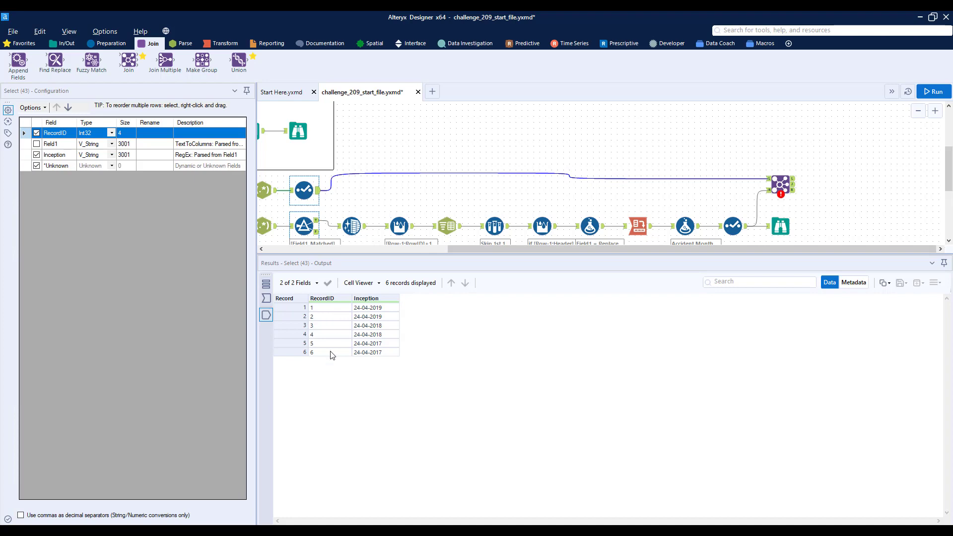
Step: Set the Join tool to match RecordID from the inception branch with RecordID from the monthly amounts
click(780, 226)
click(782, 185)
click(59, 144)
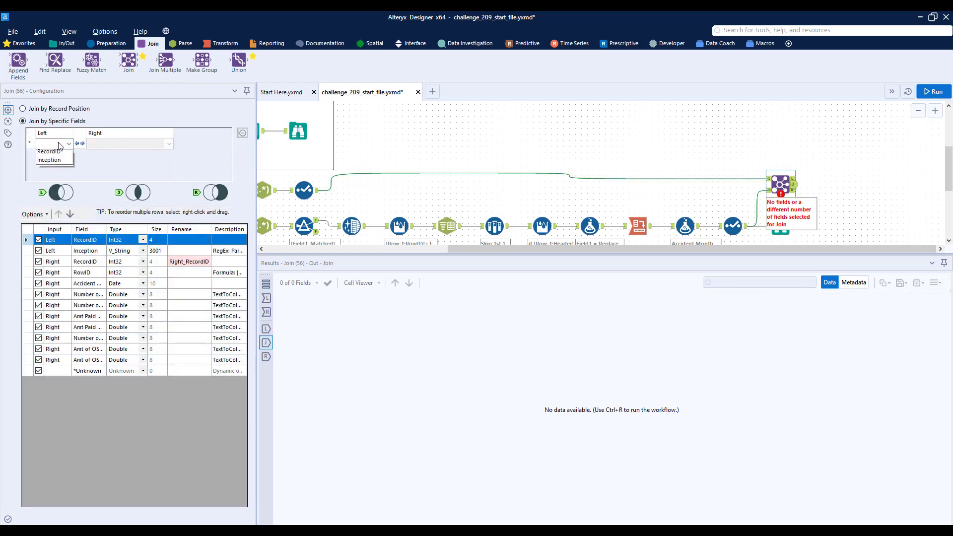
click(49, 153)
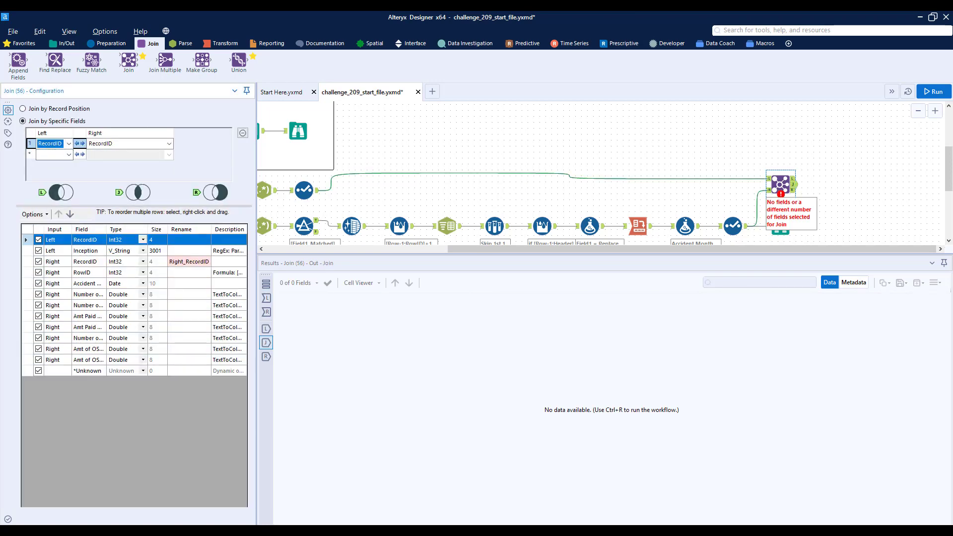
Step: Add a Browse tool to the Join's matched output, run the workflow and view the joined records
click(105, 31)
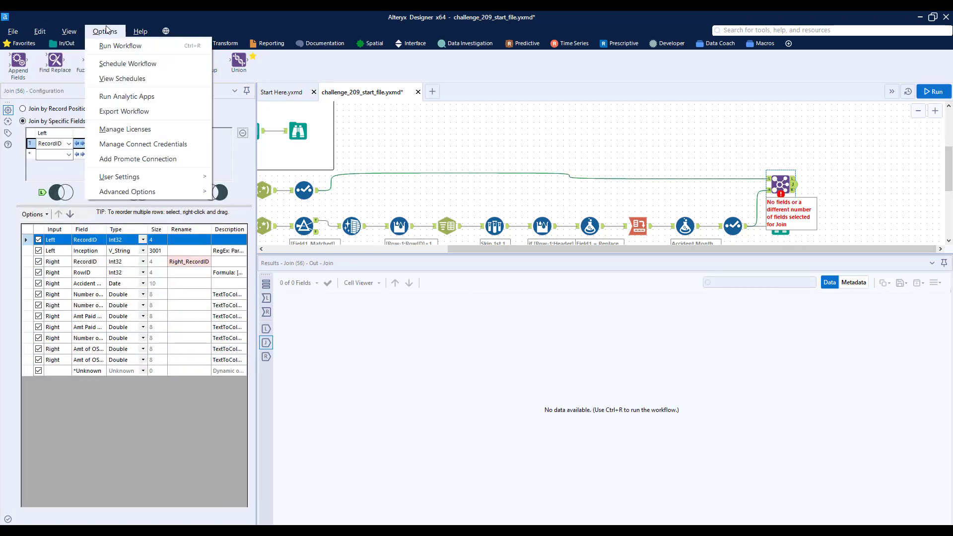
click(109, 27)
click(65, 43)
drag(19, 61, 842, 186)
click(934, 91)
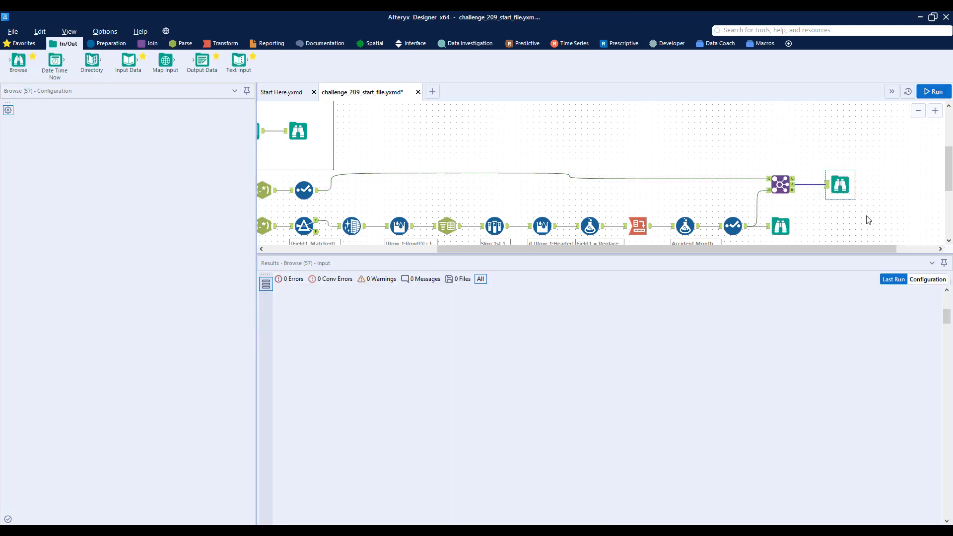
click(842, 186)
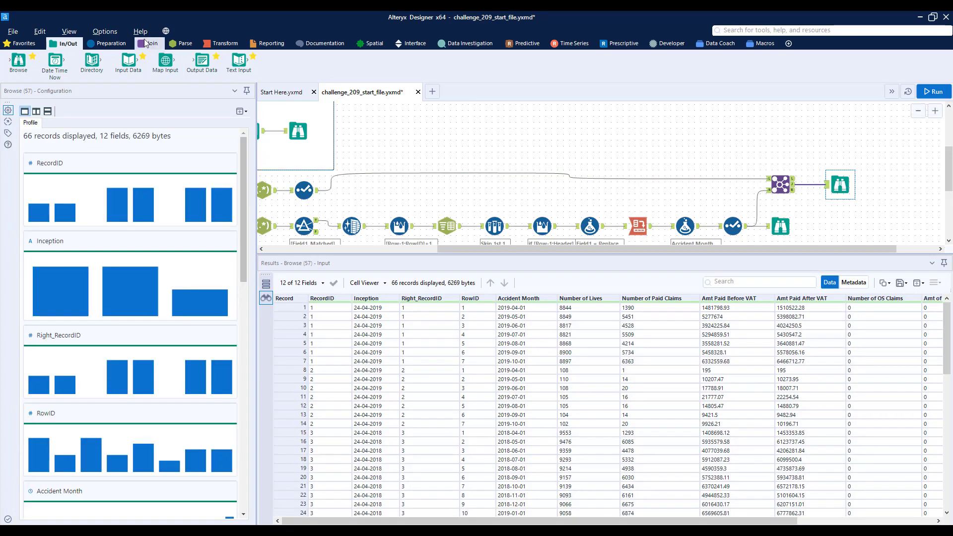
Step: Exclude both RecordID fields and RowID from the Join output, and rerun the workflow to check the joined records
click(781, 185)
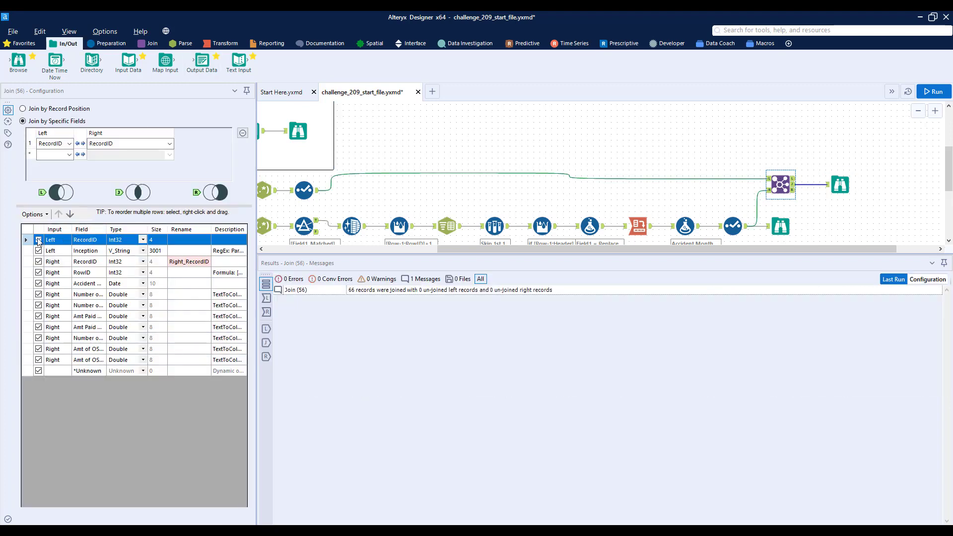
click(38, 240)
click(38, 262)
click(39, 272)
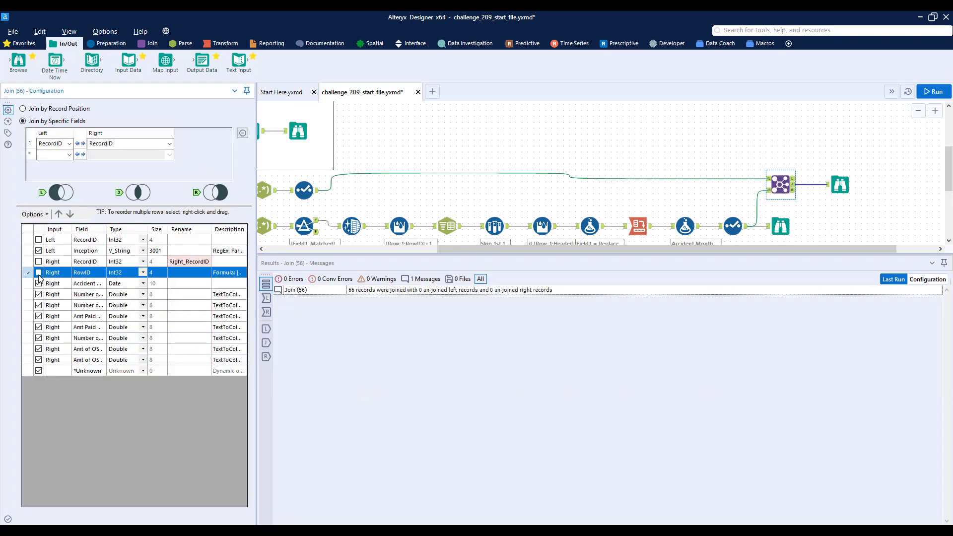
click(930, 92)
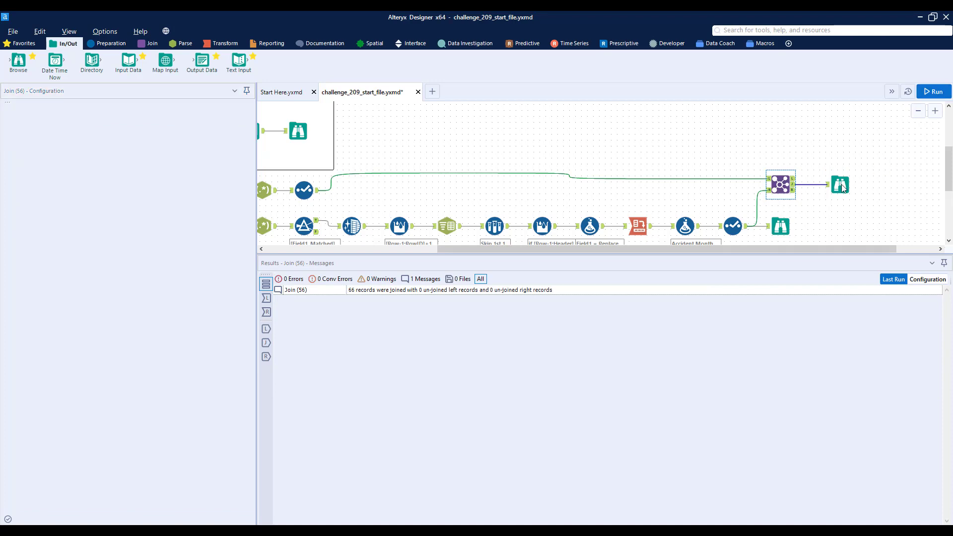
click(841, 187)
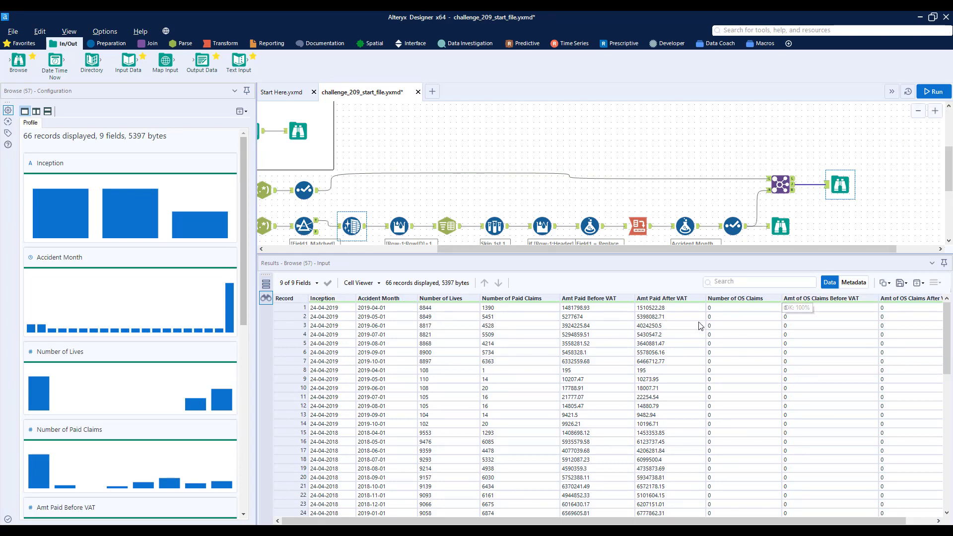
Step: Insert a Summarize tool between the Join and its Browse, grouping by Inception and Accident Month
click(226, 43)
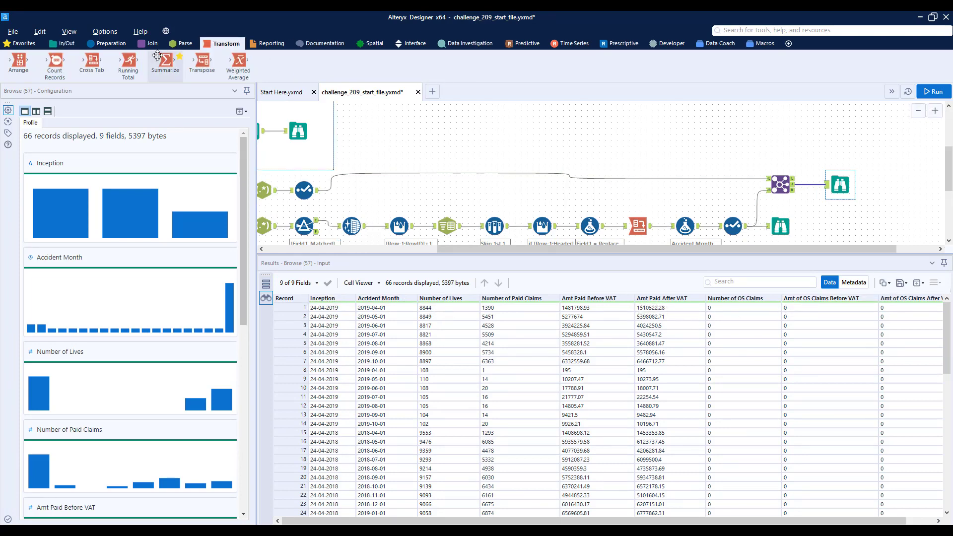
drag(166, 62, 819, 192)
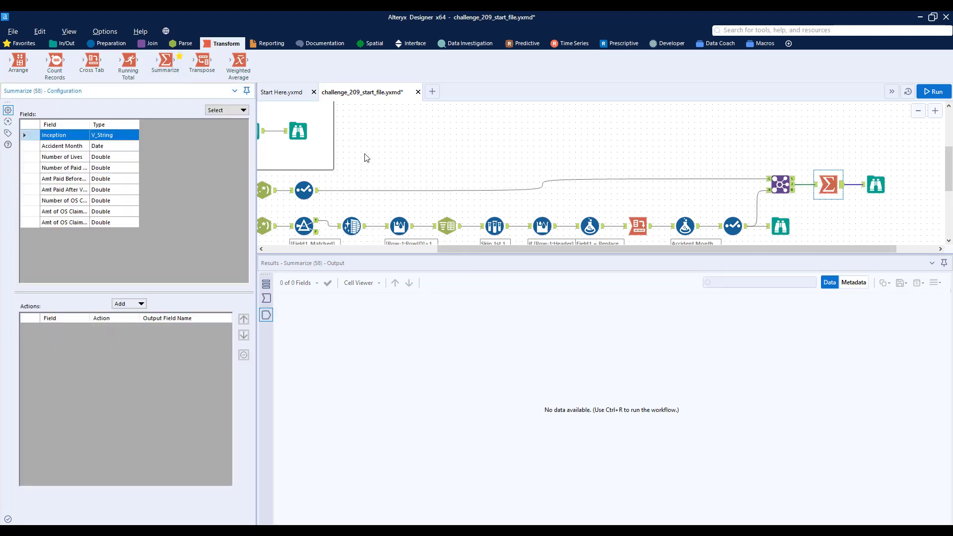
shift+click(56, 146)
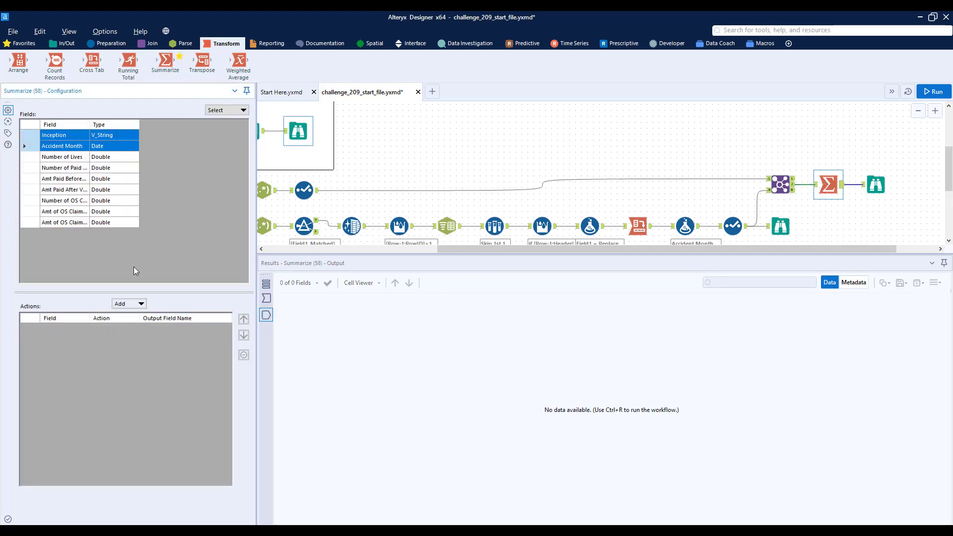
click(141, 304)
click(137, 315)
Step: Add a Sum action for all seven numeric fields, from Number of Lives to Amt of OS Claims After VAT
click(68, 158)
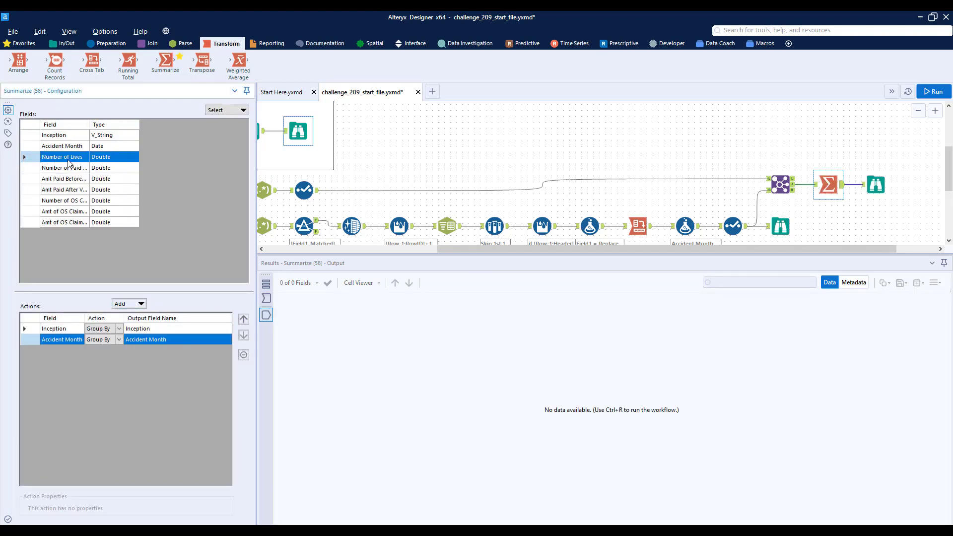
shift+click(79, 224)
click(128, 308)
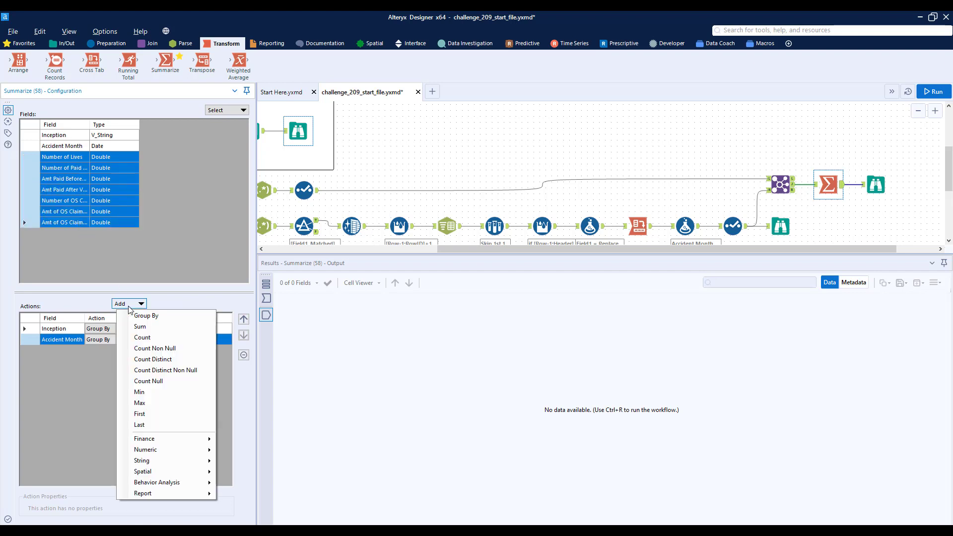
click(133, 324)
Step: Remove the Sum_ prefix from the output names of all seven summed fields in the Summarize tool
click(163, 352)
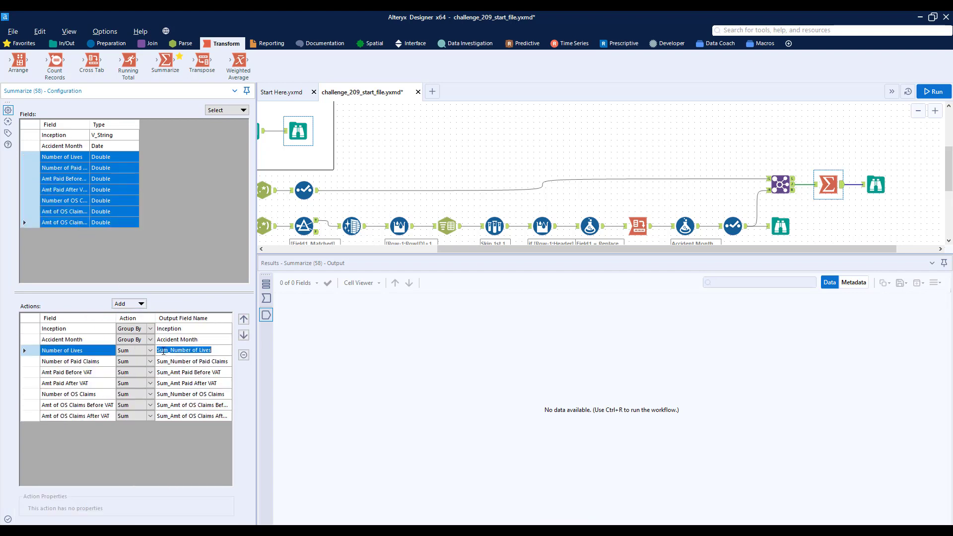
click(164, 352)
key(Delete)
key(Down)
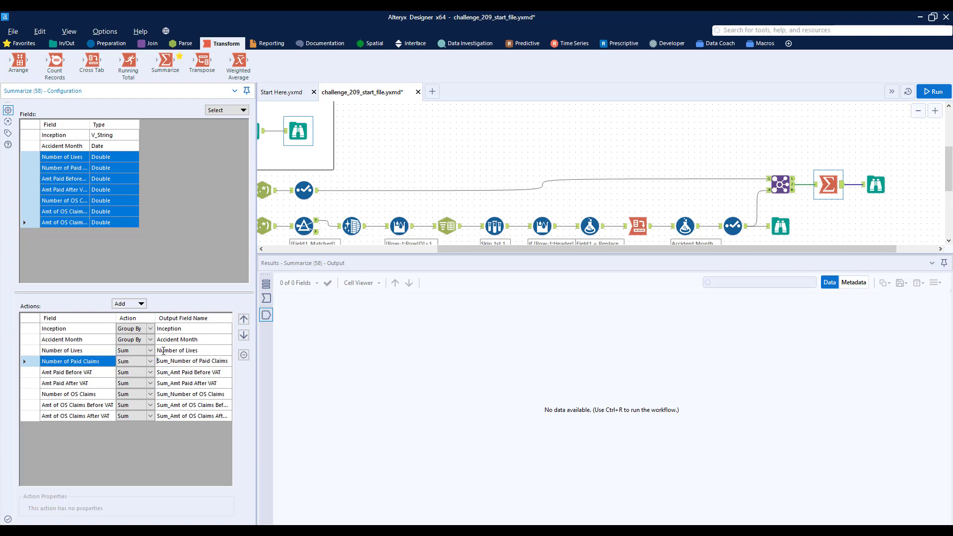
key(Down)
key(Delete)
key(Delete)
key(Delete)
key(Delete)
key(Down)
key(Delete)
key(Delete)
key(Delete)
key(Delete)
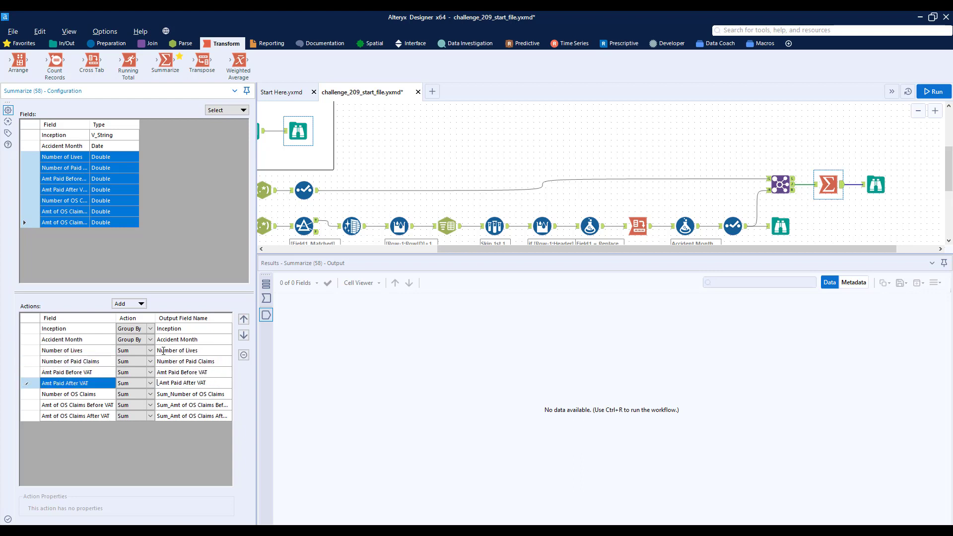
key(Down)
key(Delete)
key(Down)
key(Delete)
key(Delete)
key(Delete)
key(Delete)
key(Down)
key(Delete)
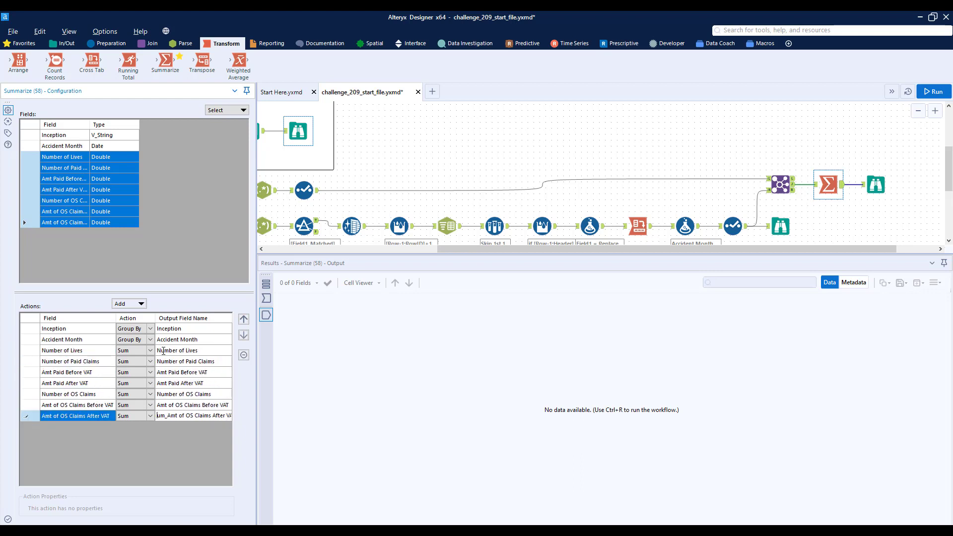
Step: Run the workflow and view the summarized records in the final Browse tool
click(873, 226)
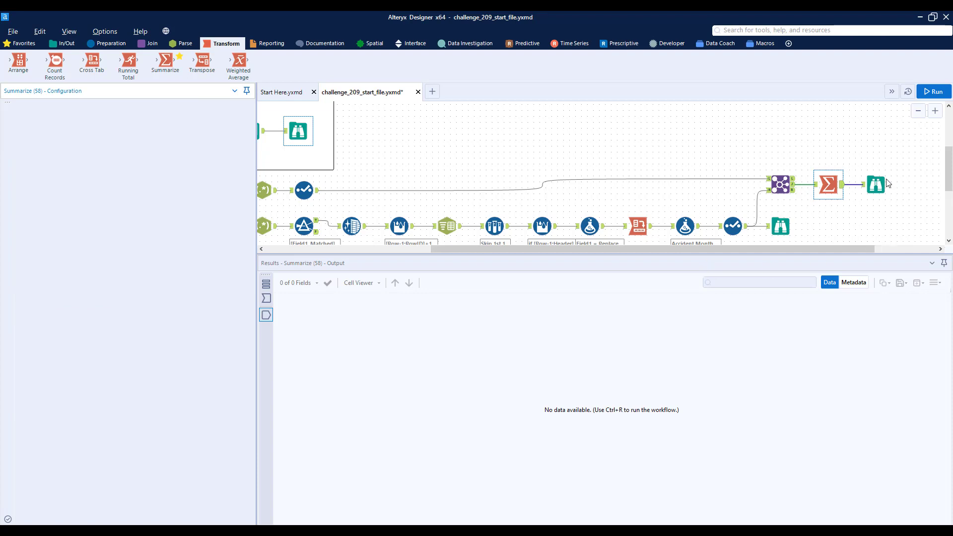
key(ctrl+r)
click(879, 184)
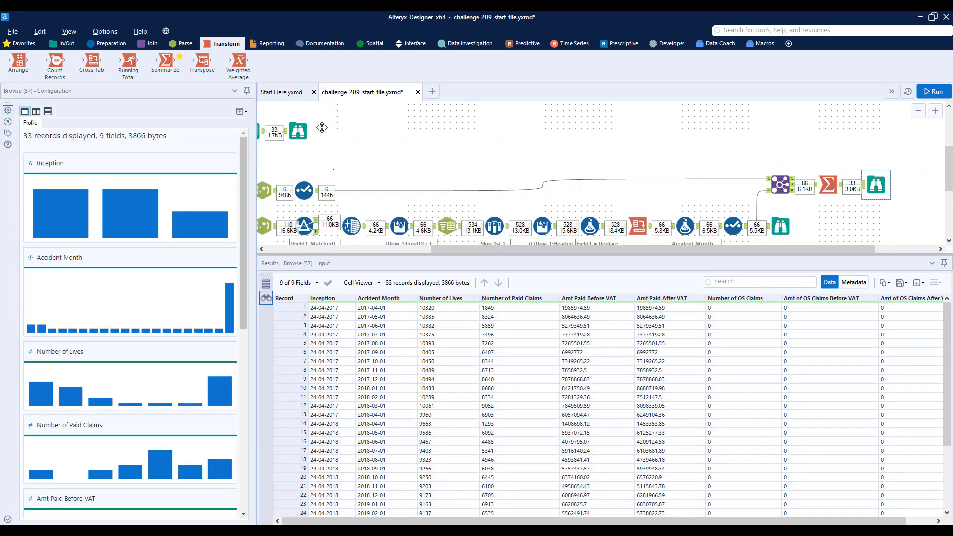
Step: Compare the summarized records in the final Browse tool with the expected records in the Output container's Browse tool
click(881, 184)
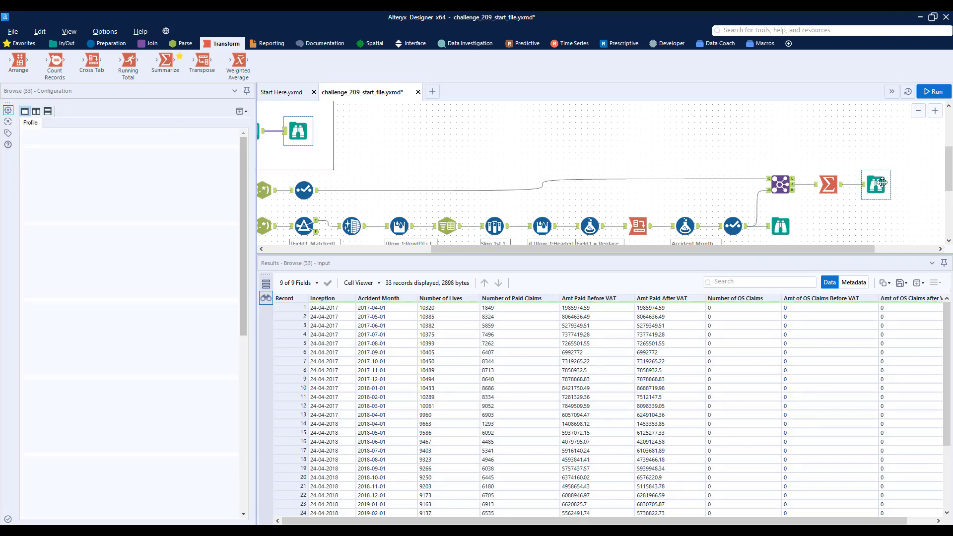
click(298, 138)
click(877, 185)
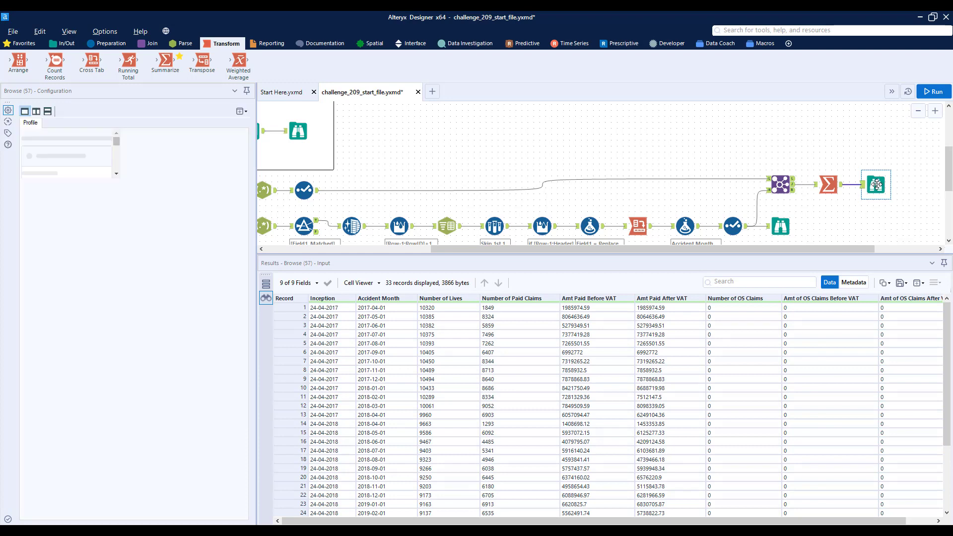
click(302, 126)
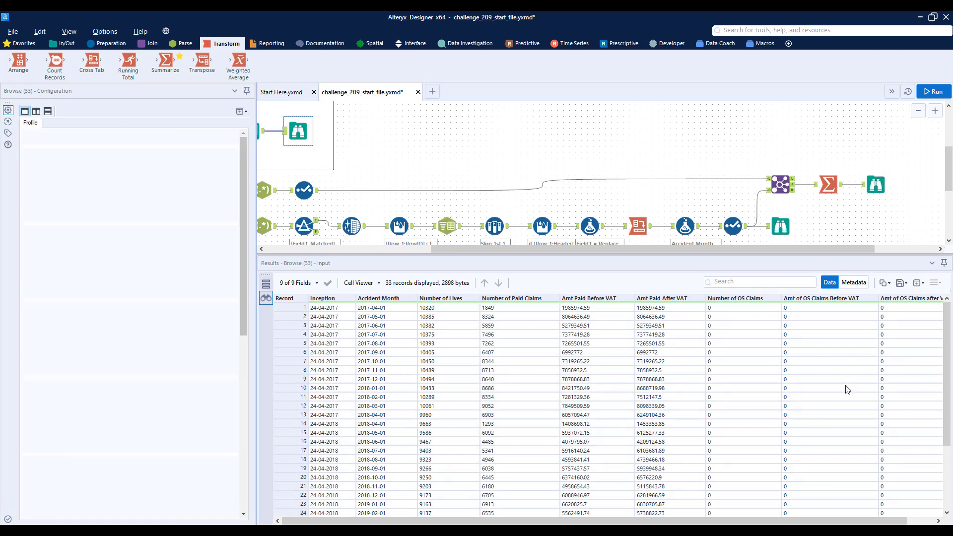
click(876, 185)
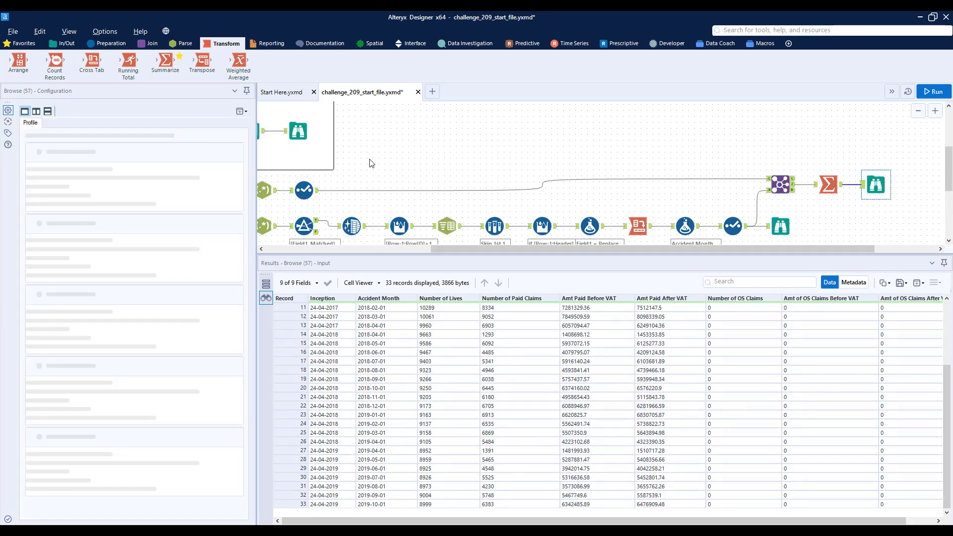
click(884, 185)
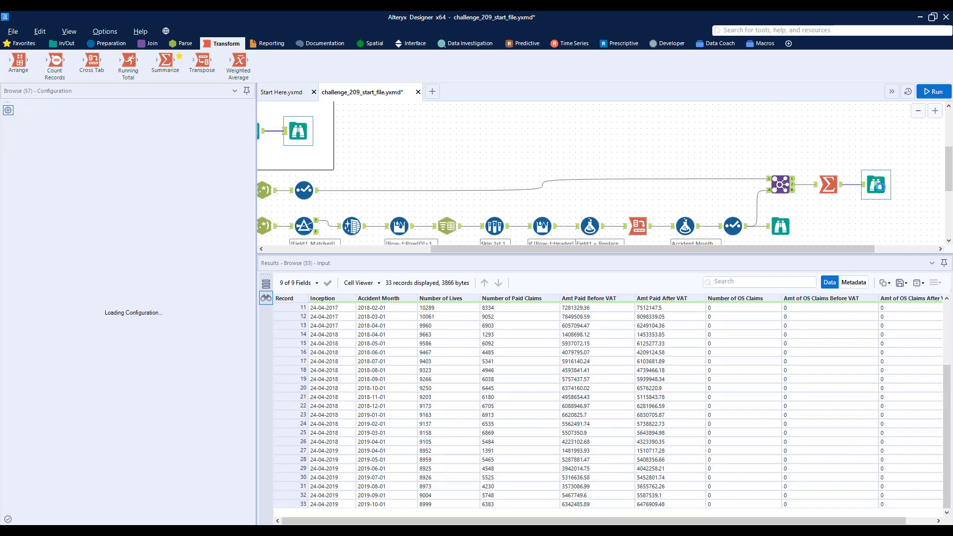
drag(794, 249, 671, 243)
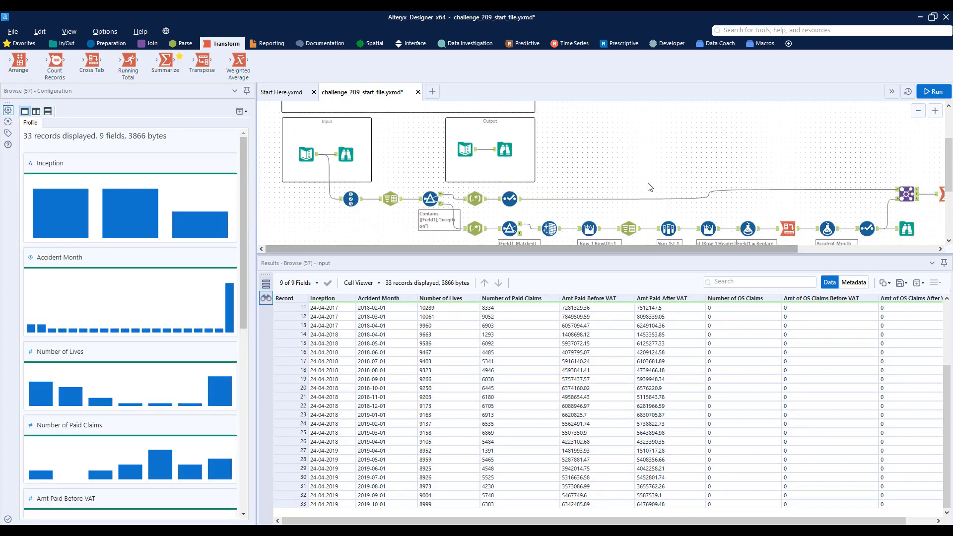
drag(618, 246, 717, 224)
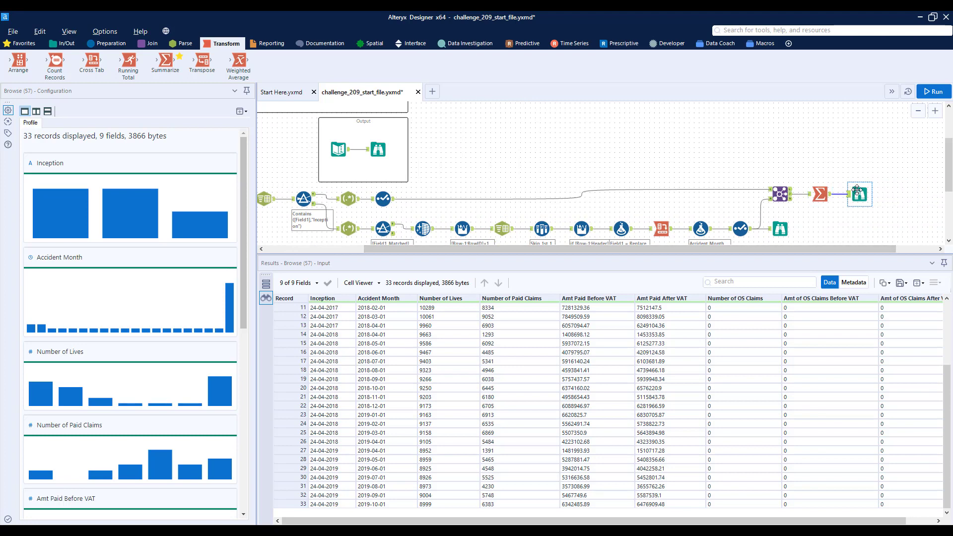